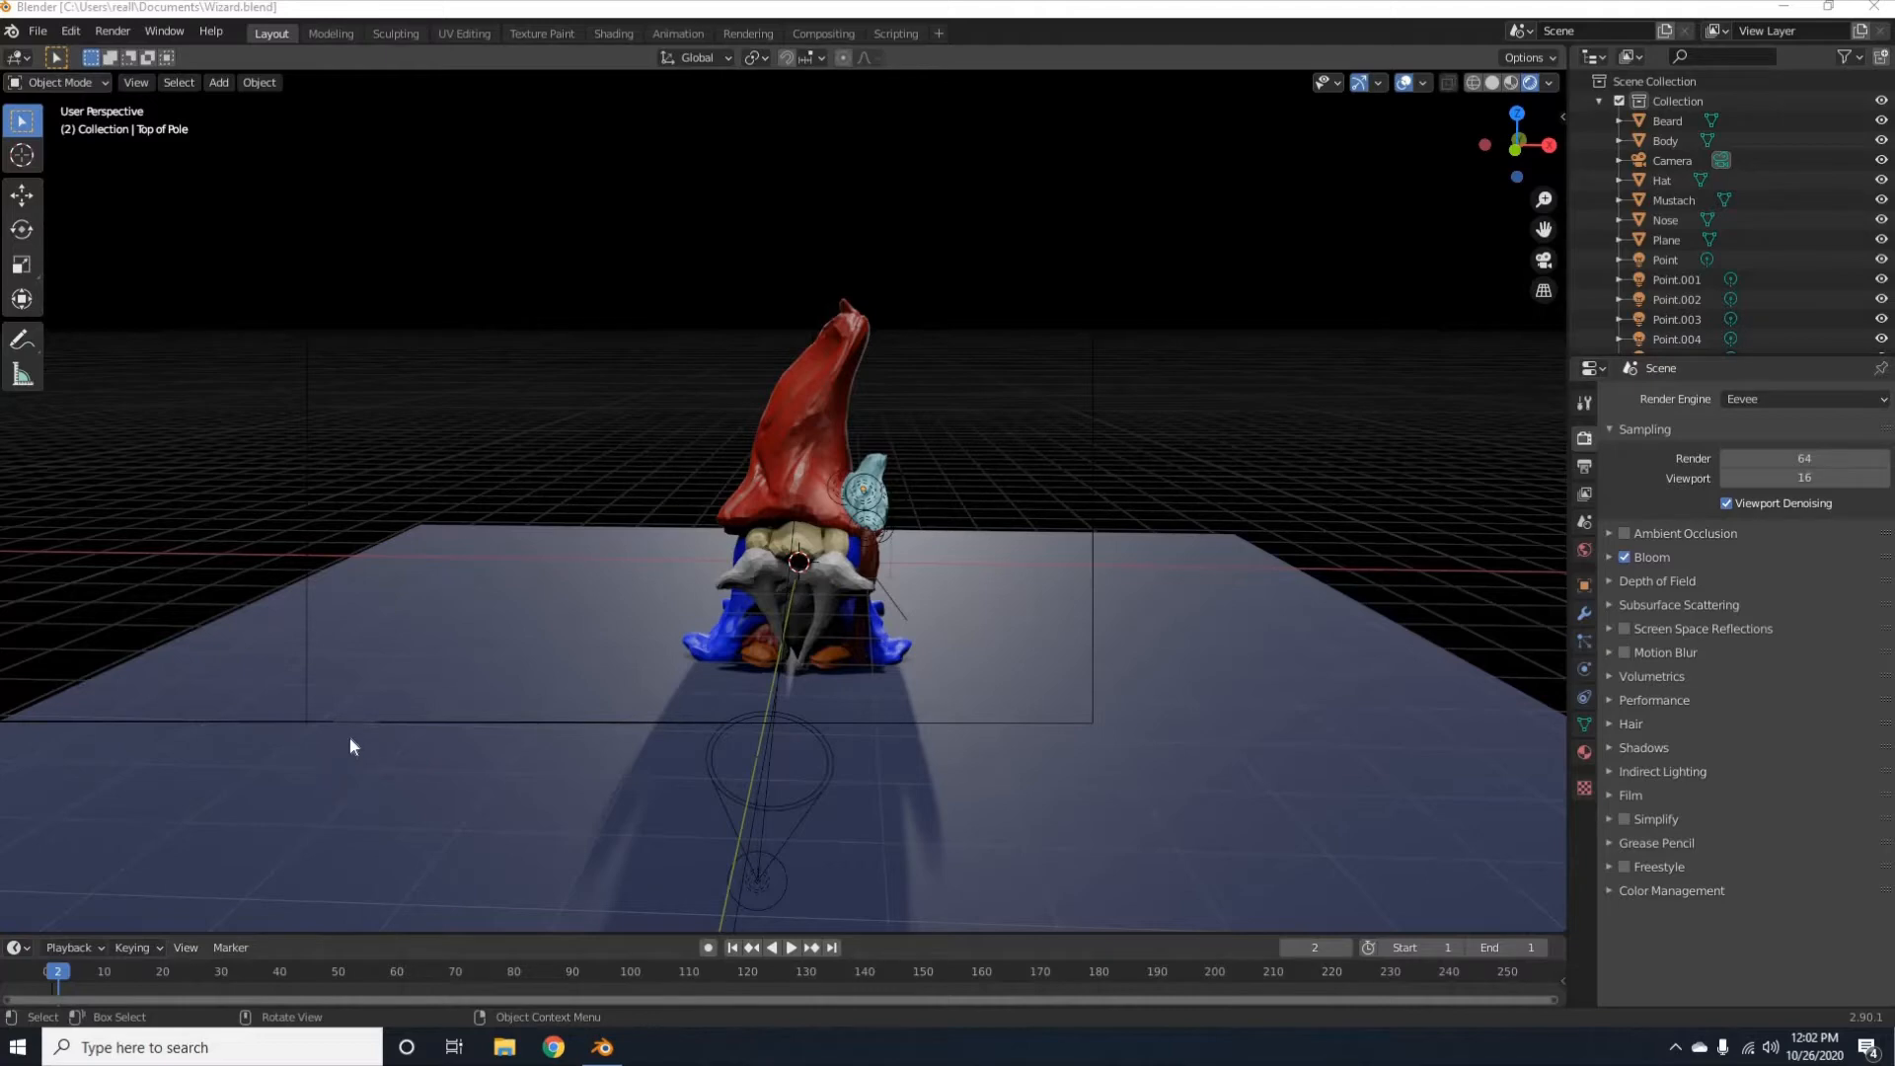
Set the scene's render engine to Cycles.
{"action": "mouse_move", "coordinate": [476, 704]}
{"action": "middle_mouse_down"}
{"action": "mouse_move", "coordinate": [499, 697]}
{"action": "mouse_move", "coordinate": [459, 681]}
{"action": "middle_mouse_up"}
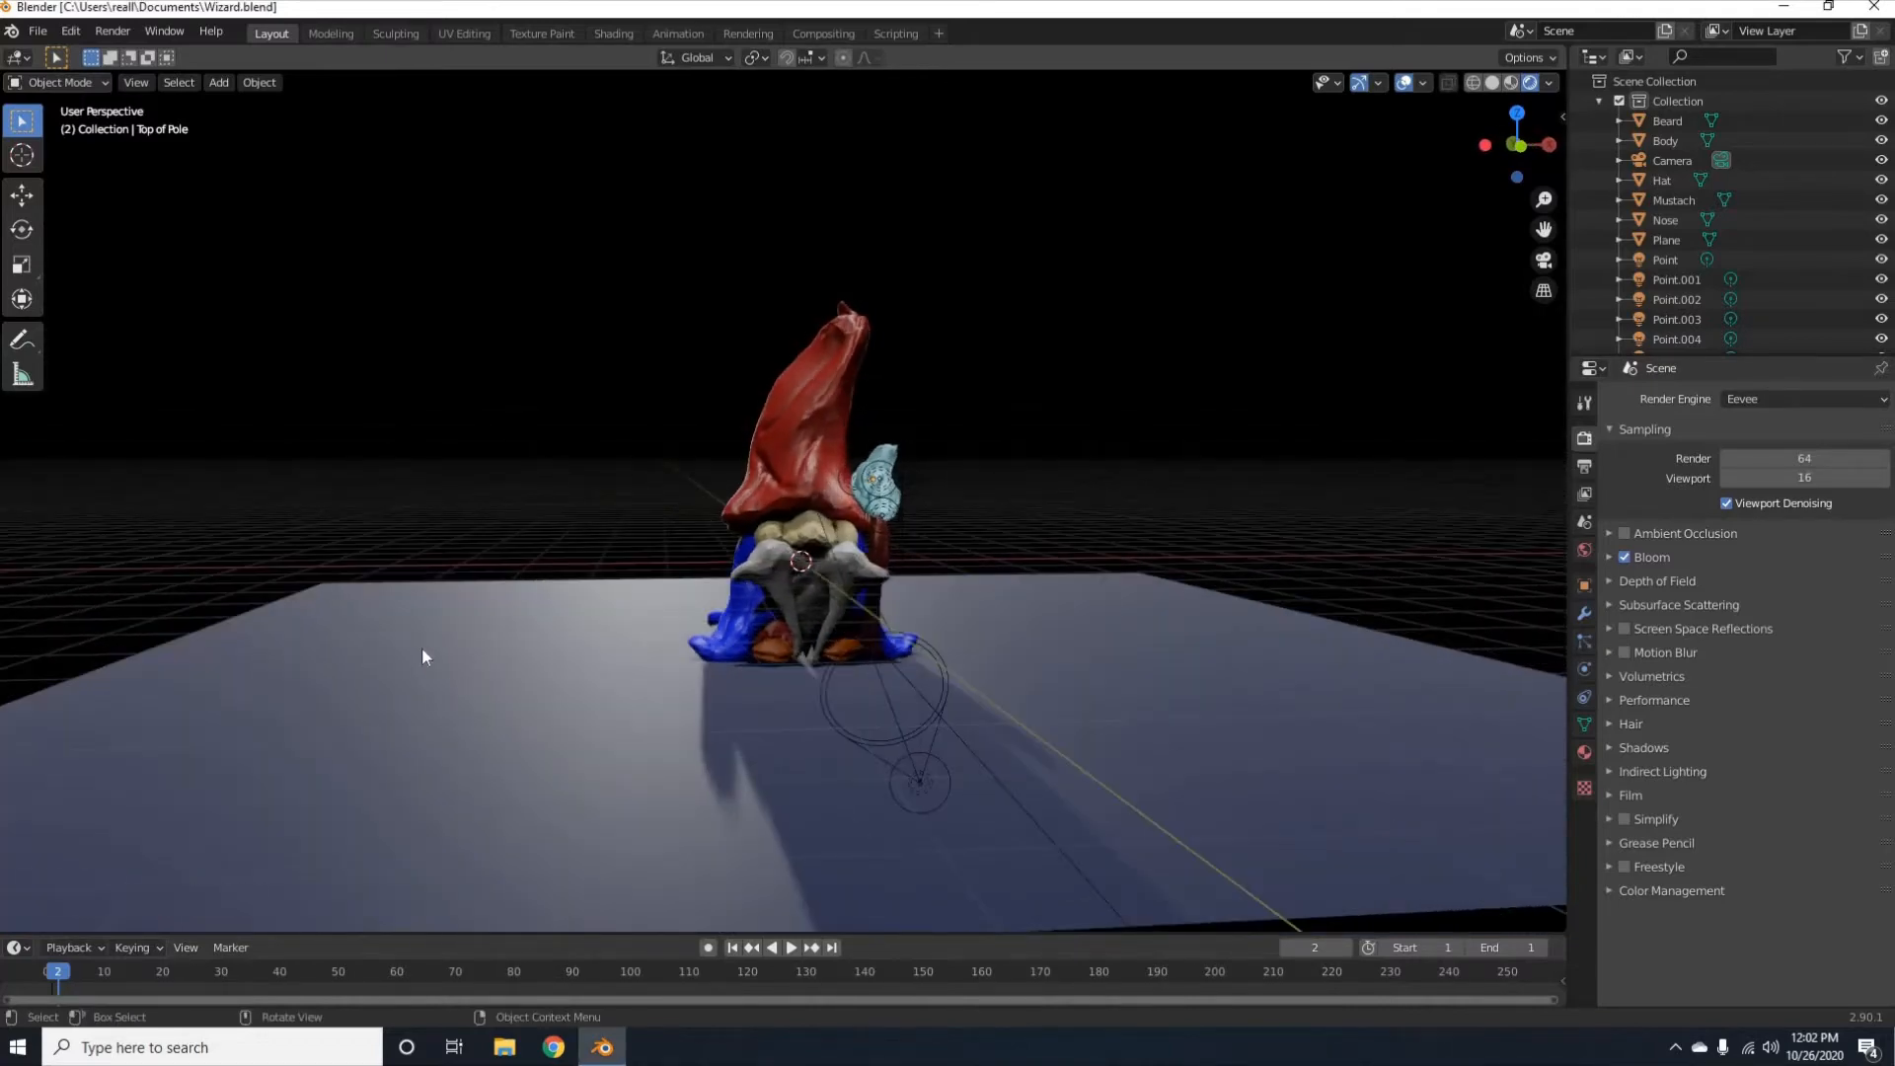
{"action": "left_click", "coordinate": [1585, 403]}
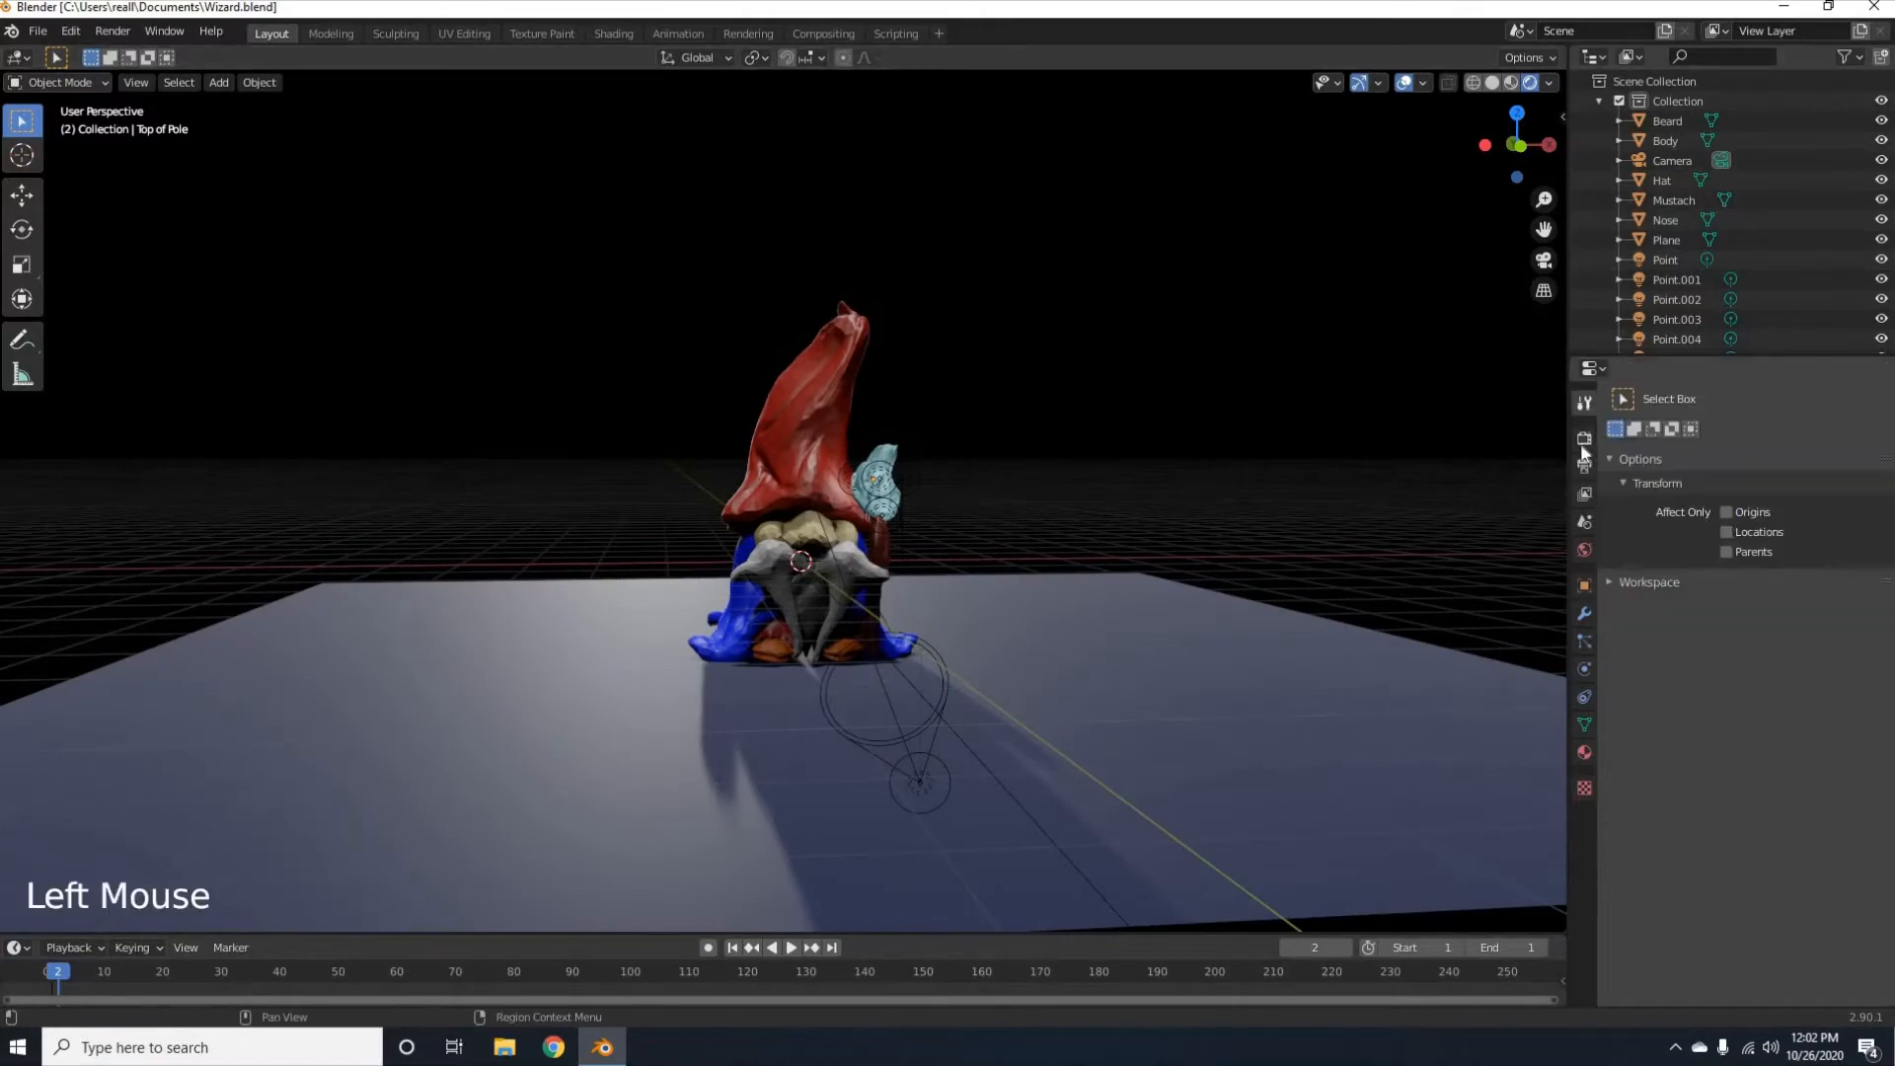
{"action": "left_click", "coordinate": [1584, 437]}
{"action": "left_click", "coordinate": [1762, 404]}
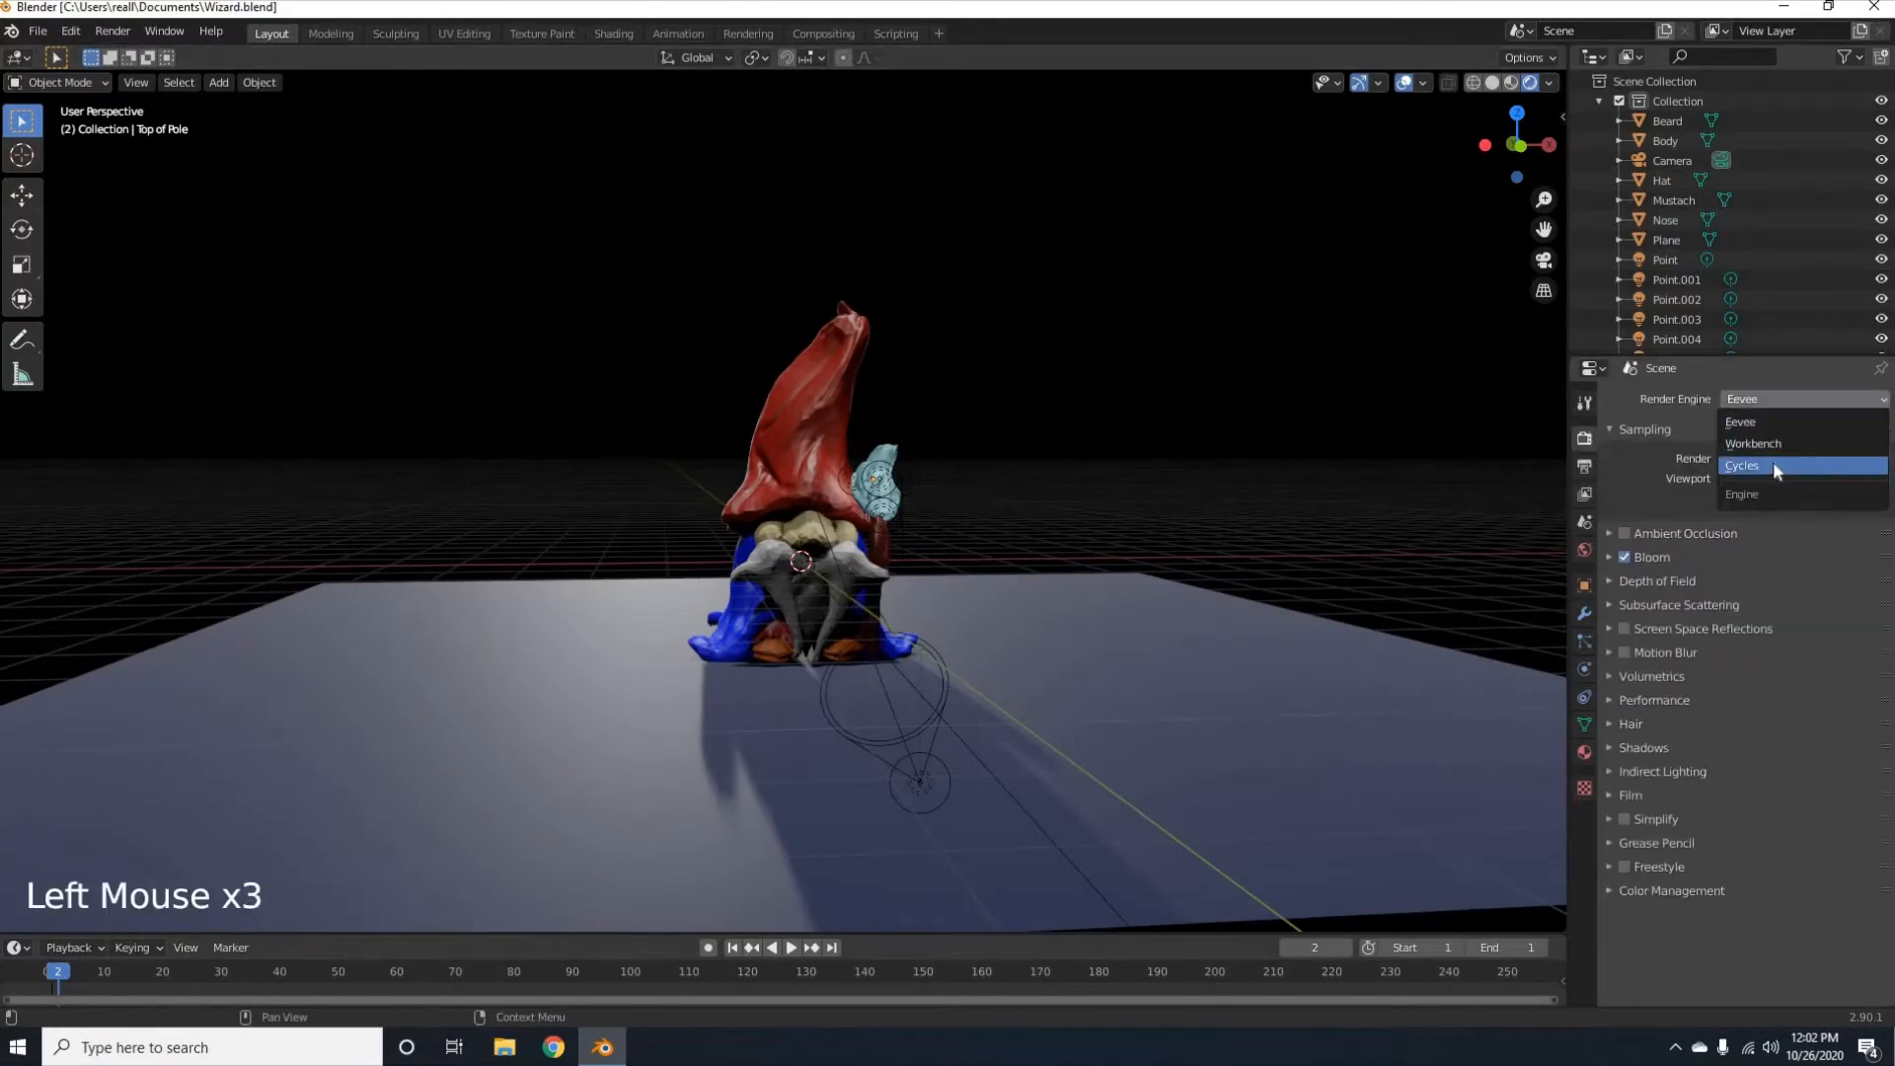
{"action": "left_click", "coordinate": [1774, 459]}
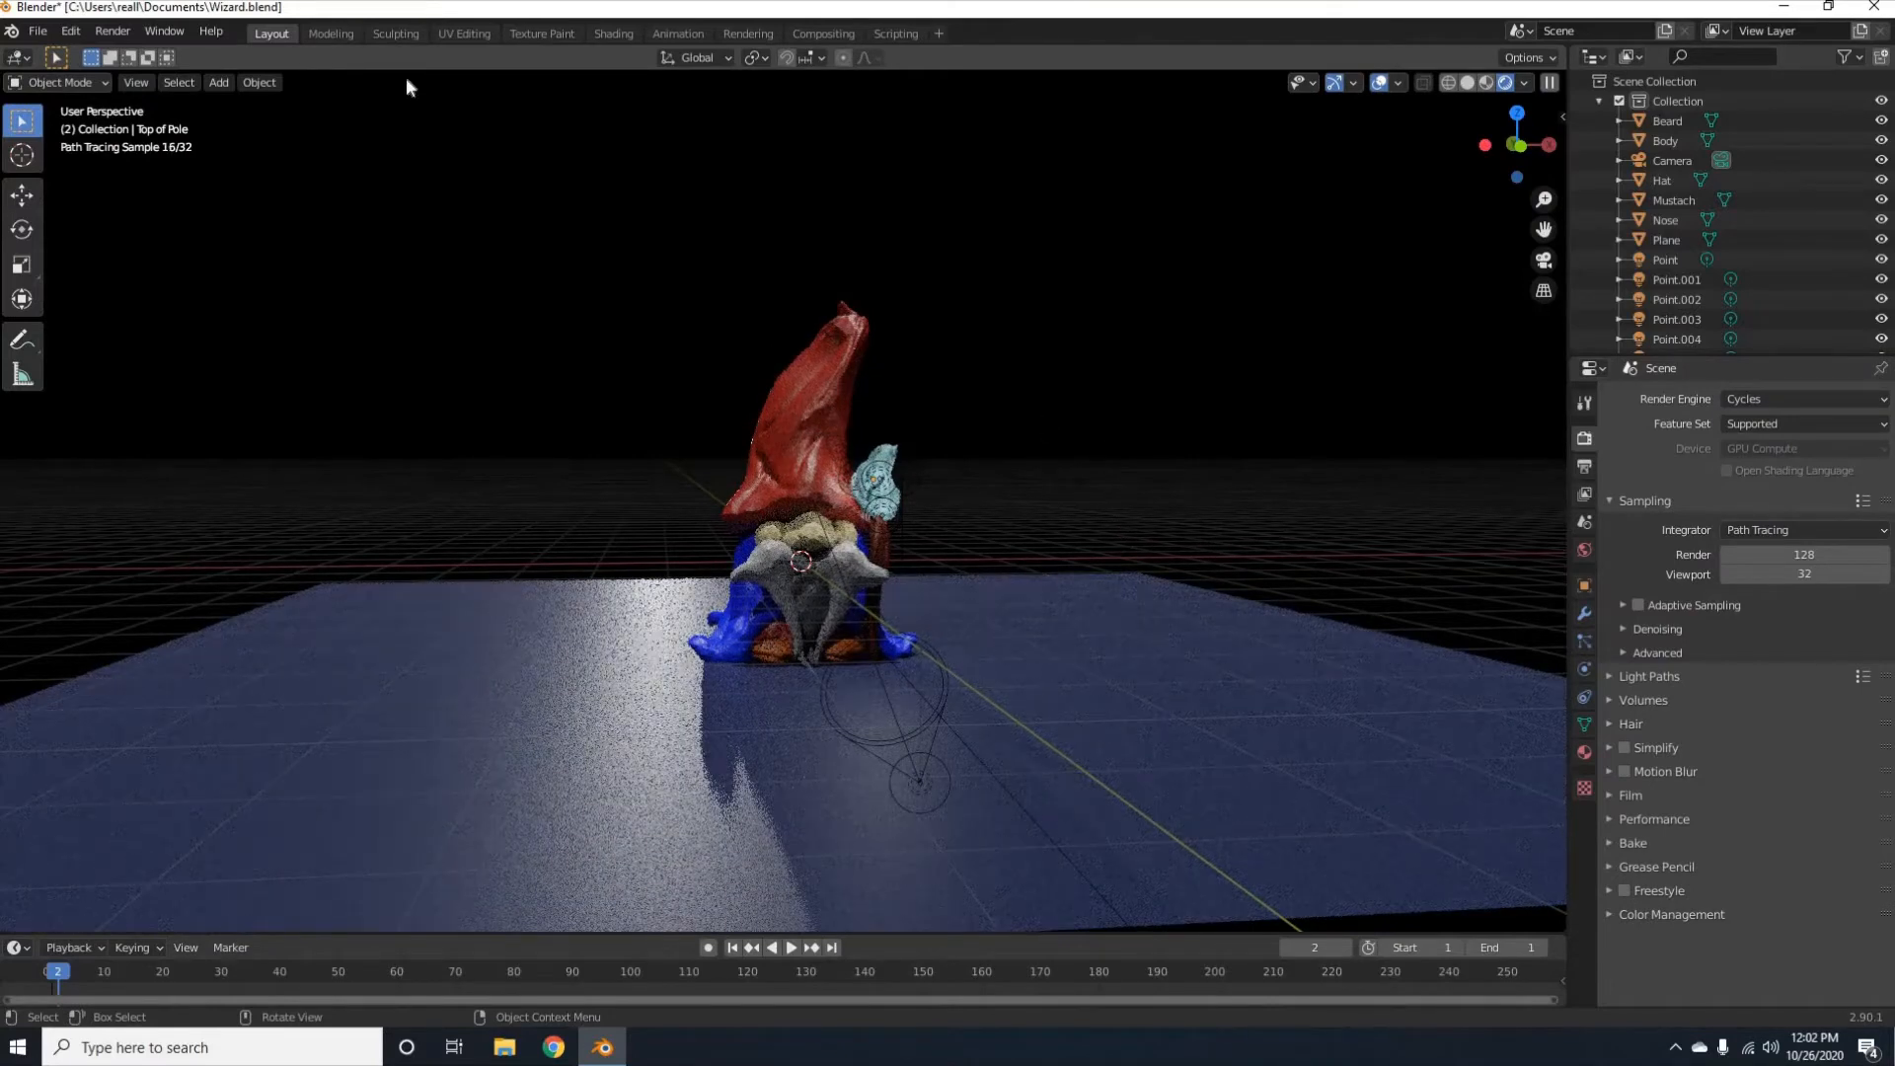
Render the gnome scene with Render Animation and close the render window once it is done.
{"action": "left_click", "coordinate": [112, 32]}
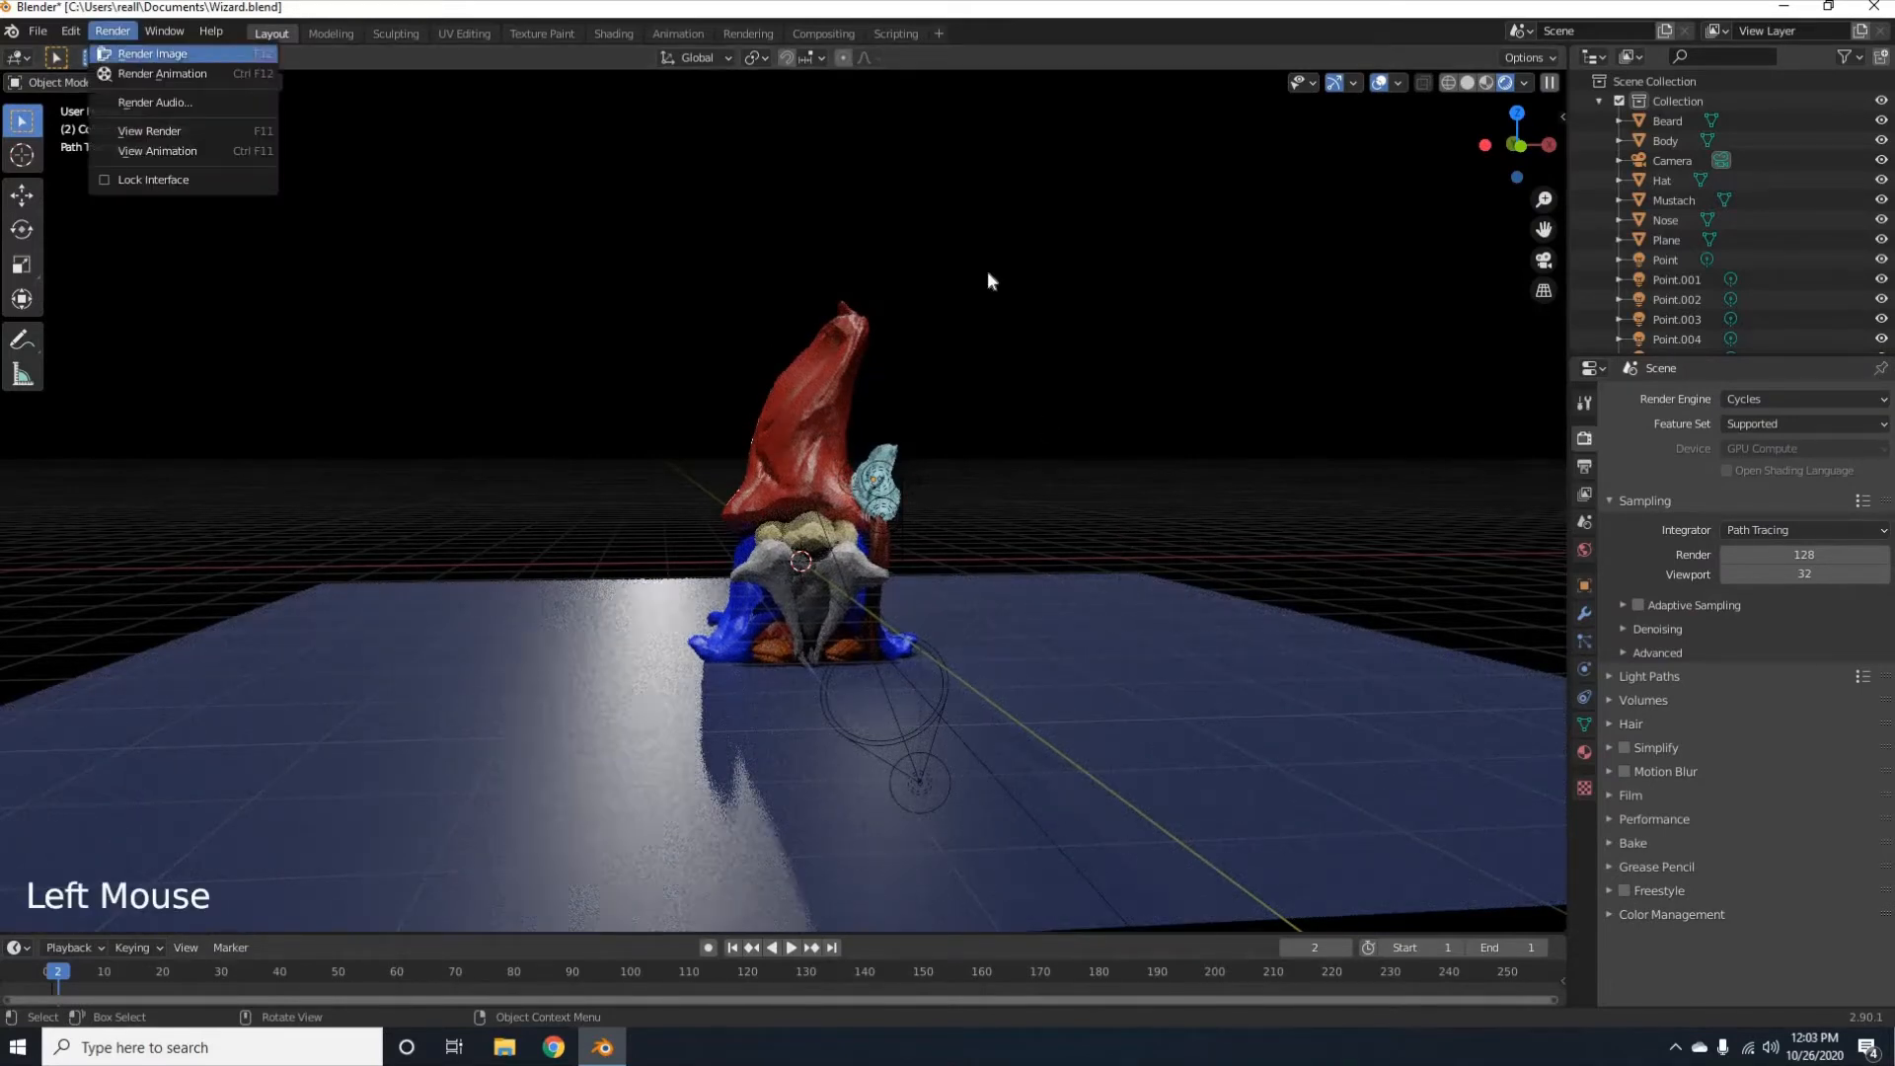
{"action": "left_click", "coordinate": [118, 34]}
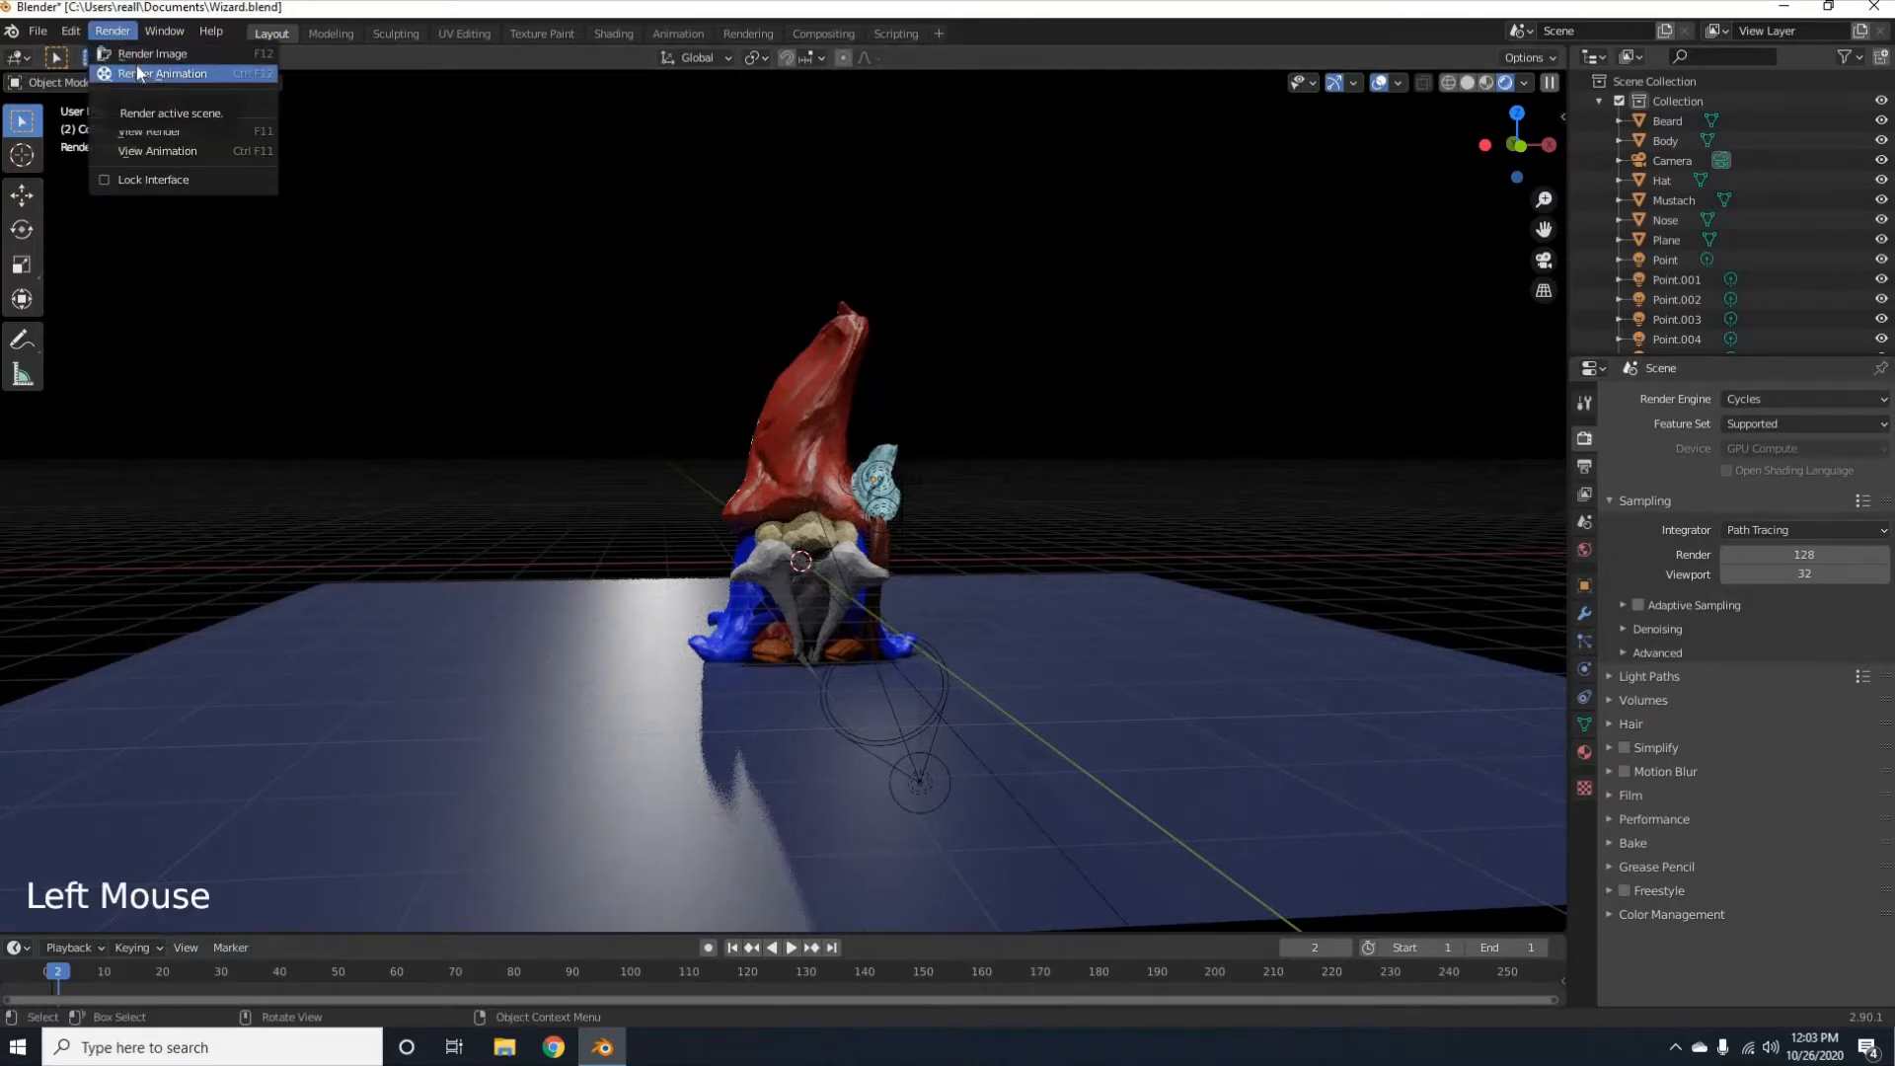
{"action": "left_click", "coordinate": [135, 70]}
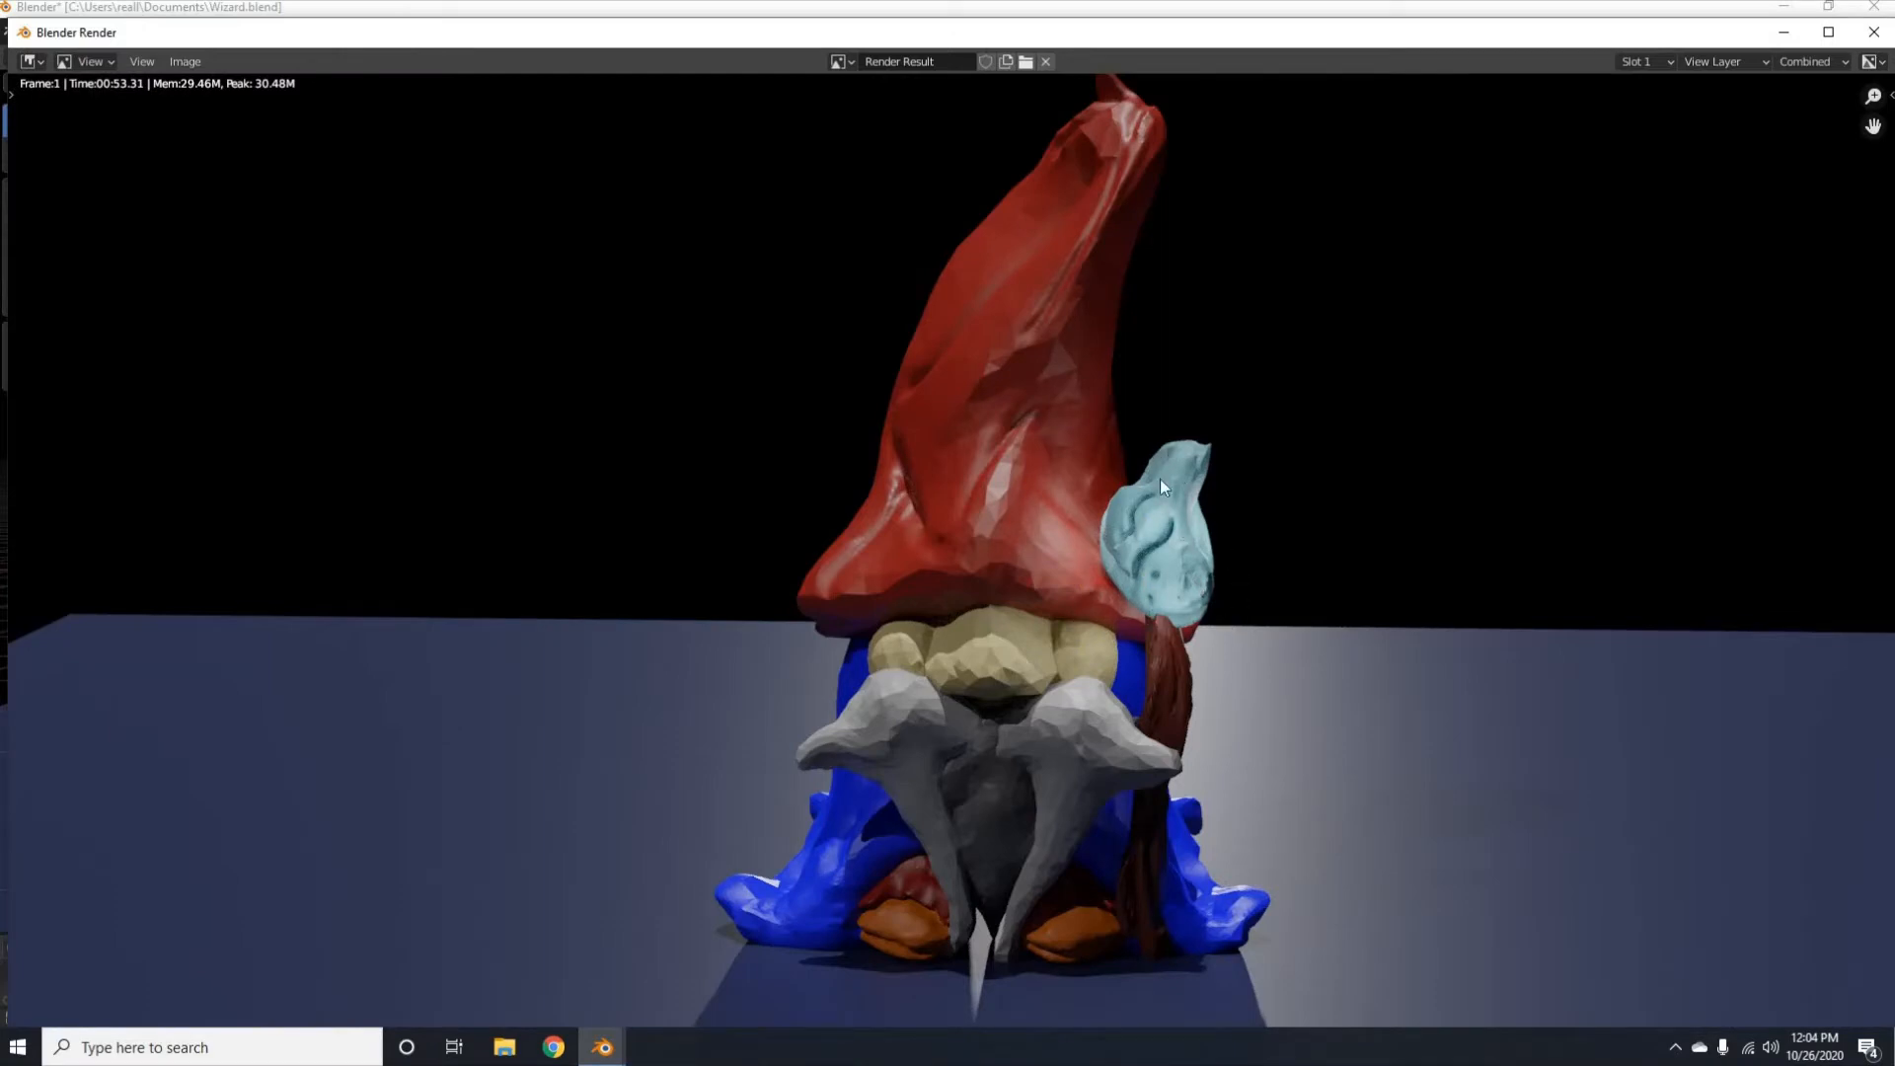
{"action": "left_click", "coordinate": [1873, 33]}
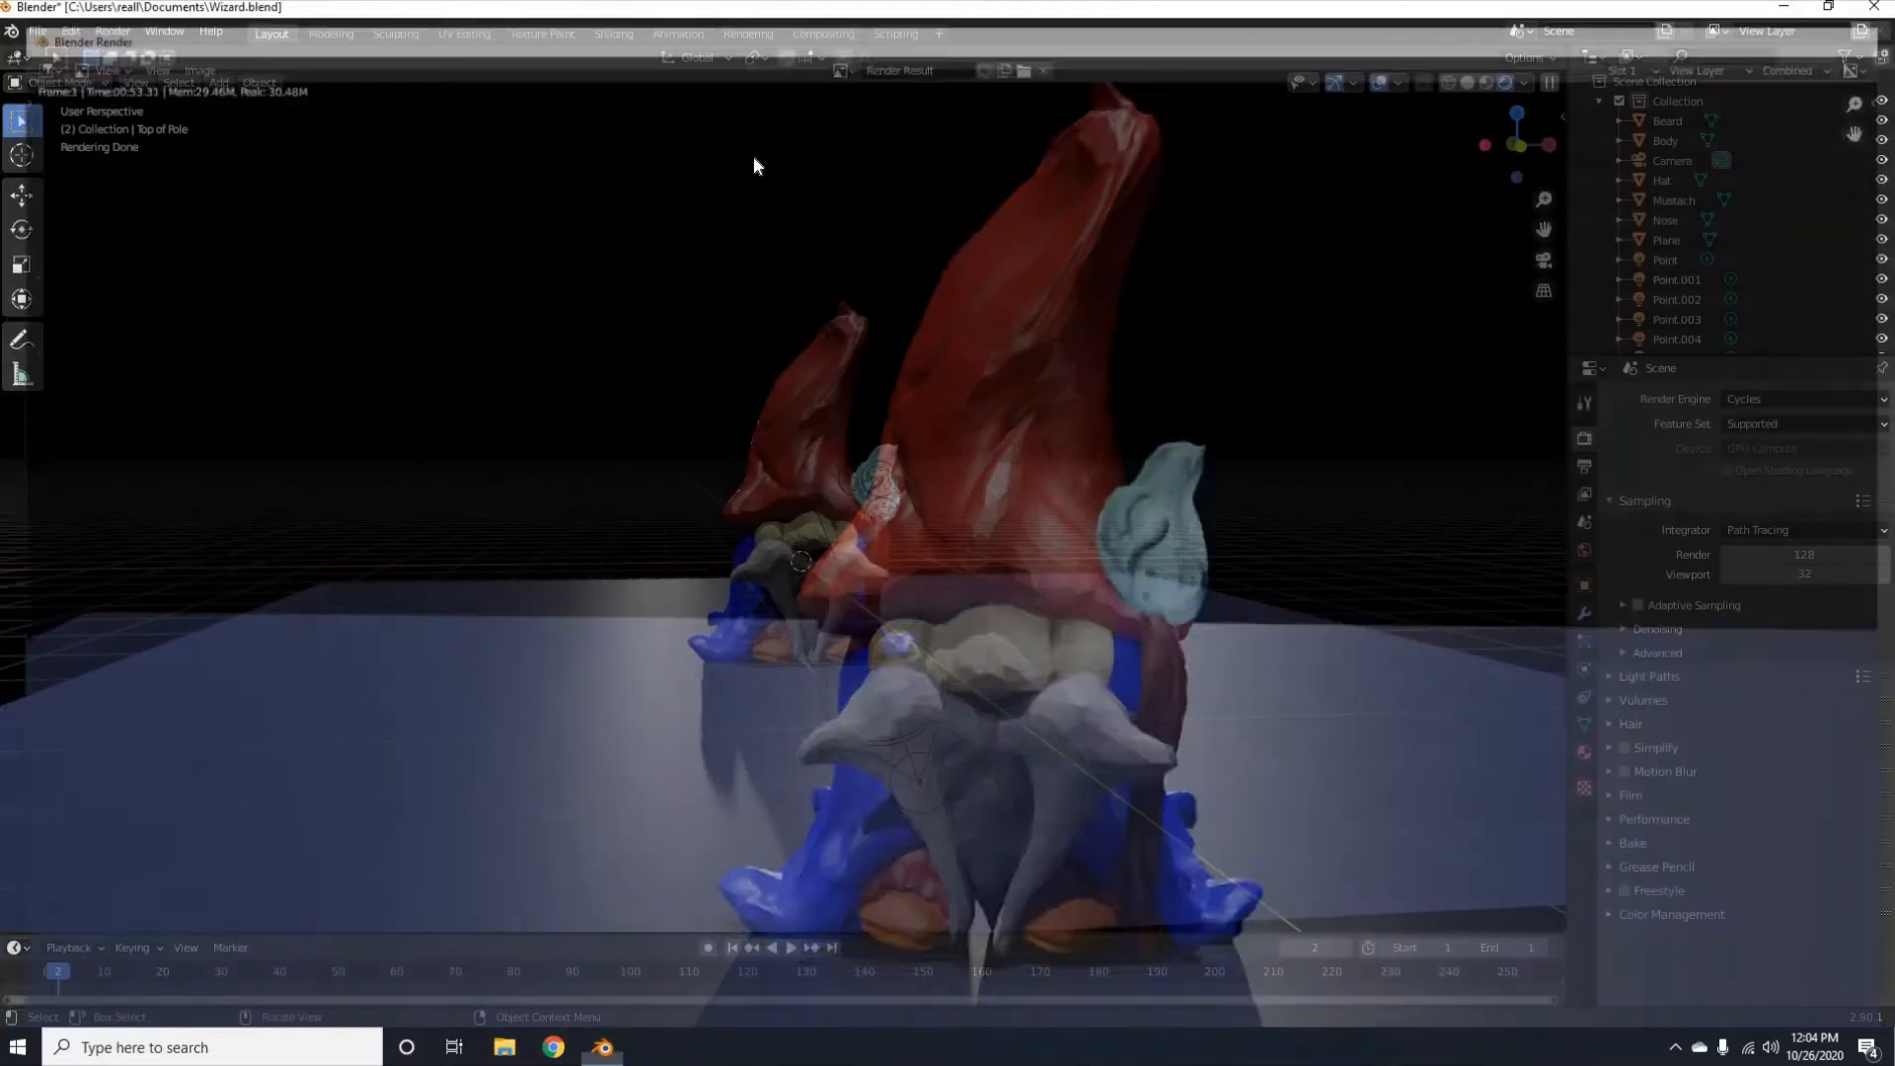
Start a new General file without saving the changes to the Wizard file.
{"action": "left_click", "coordinate": [39, 32]}
{"action": "mouse_move", "coordinate": [61, 53]}
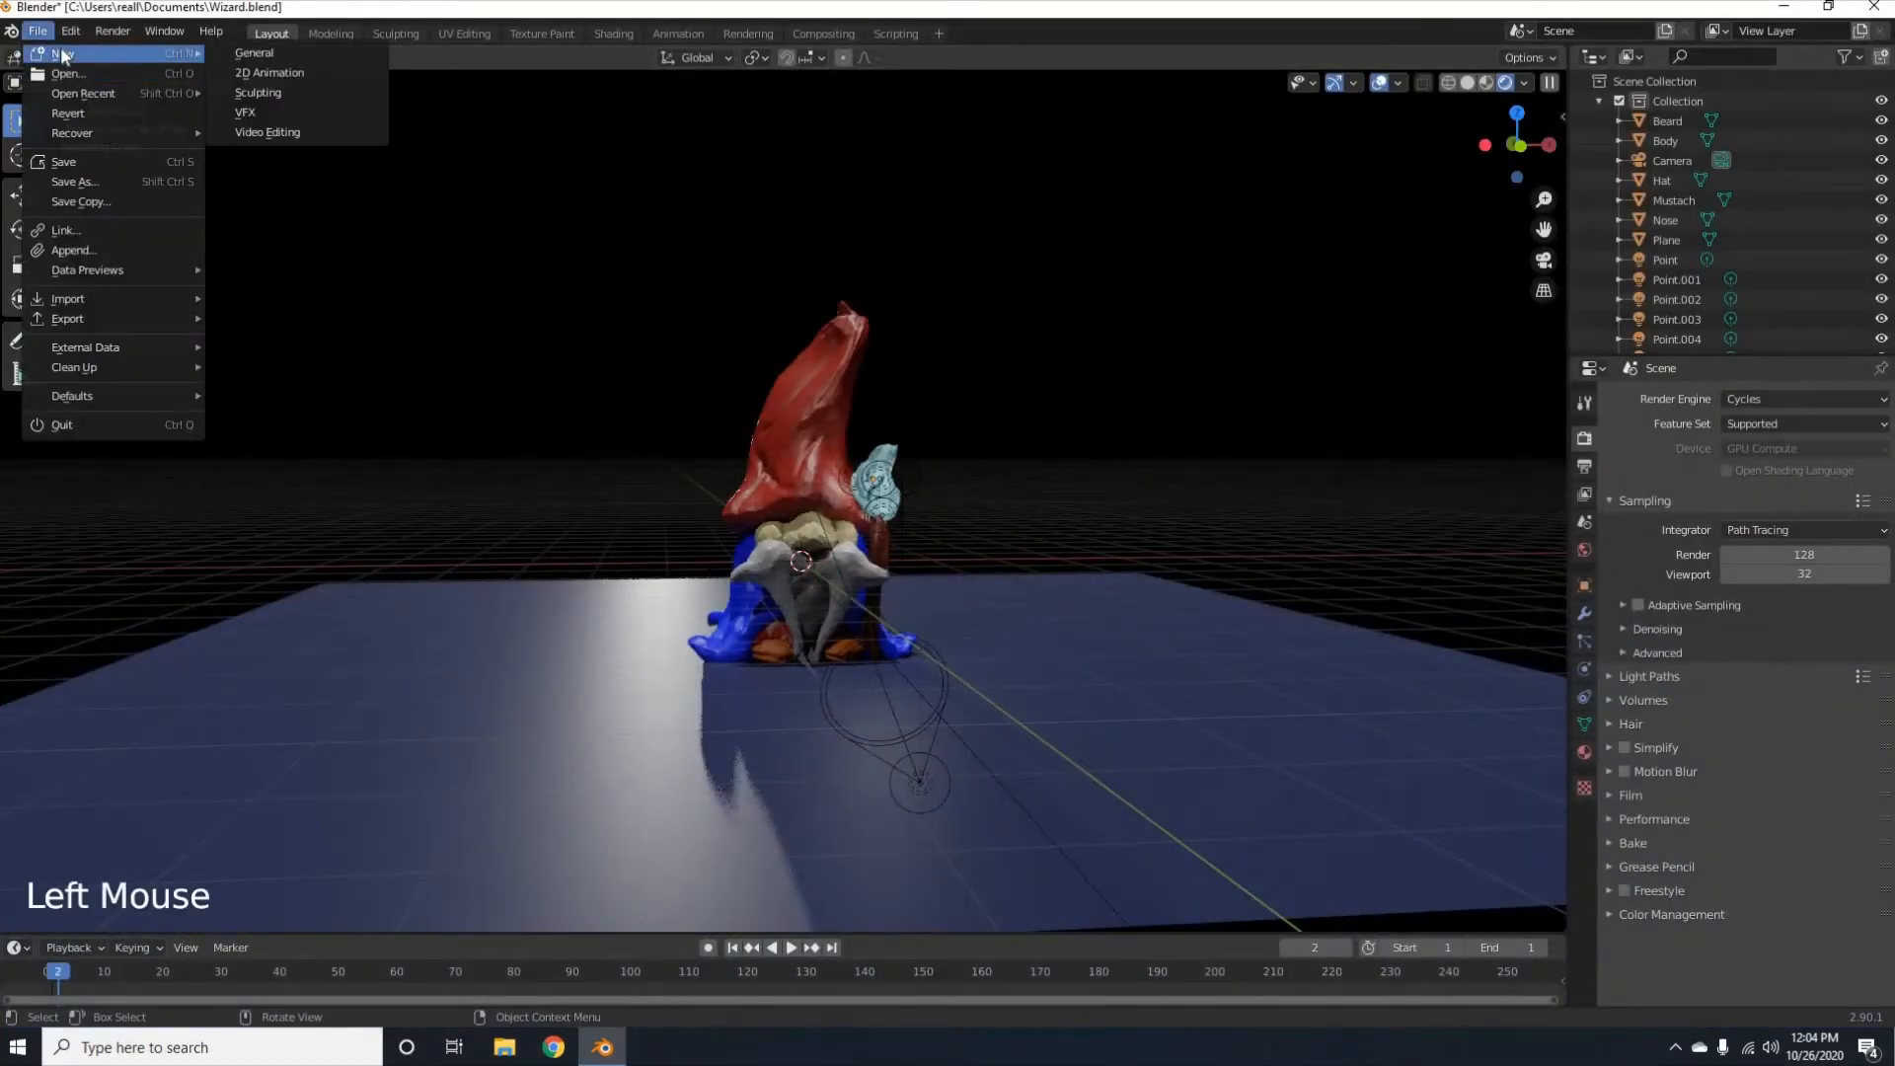
{"action": "left_click", "coordinate": [277, 53]}
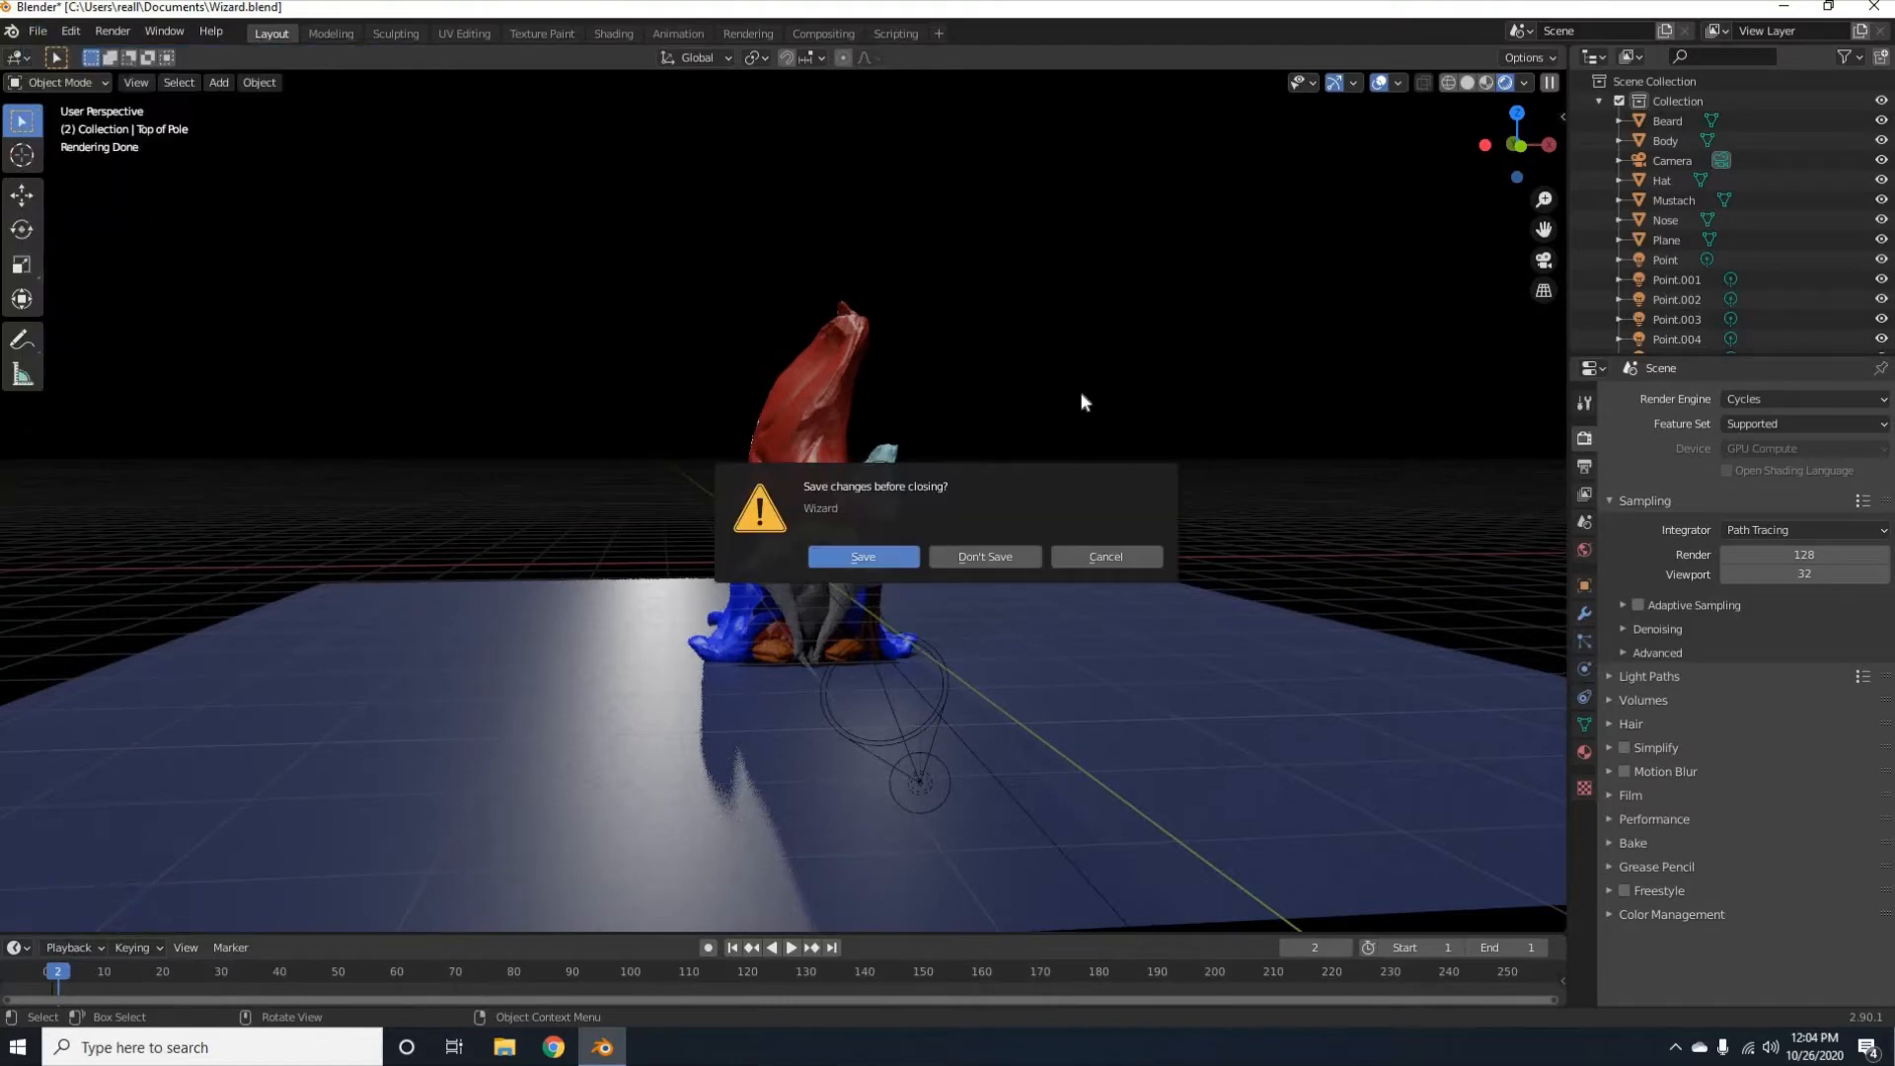
{"action": "left_click", "coordinate": [955, 558]}
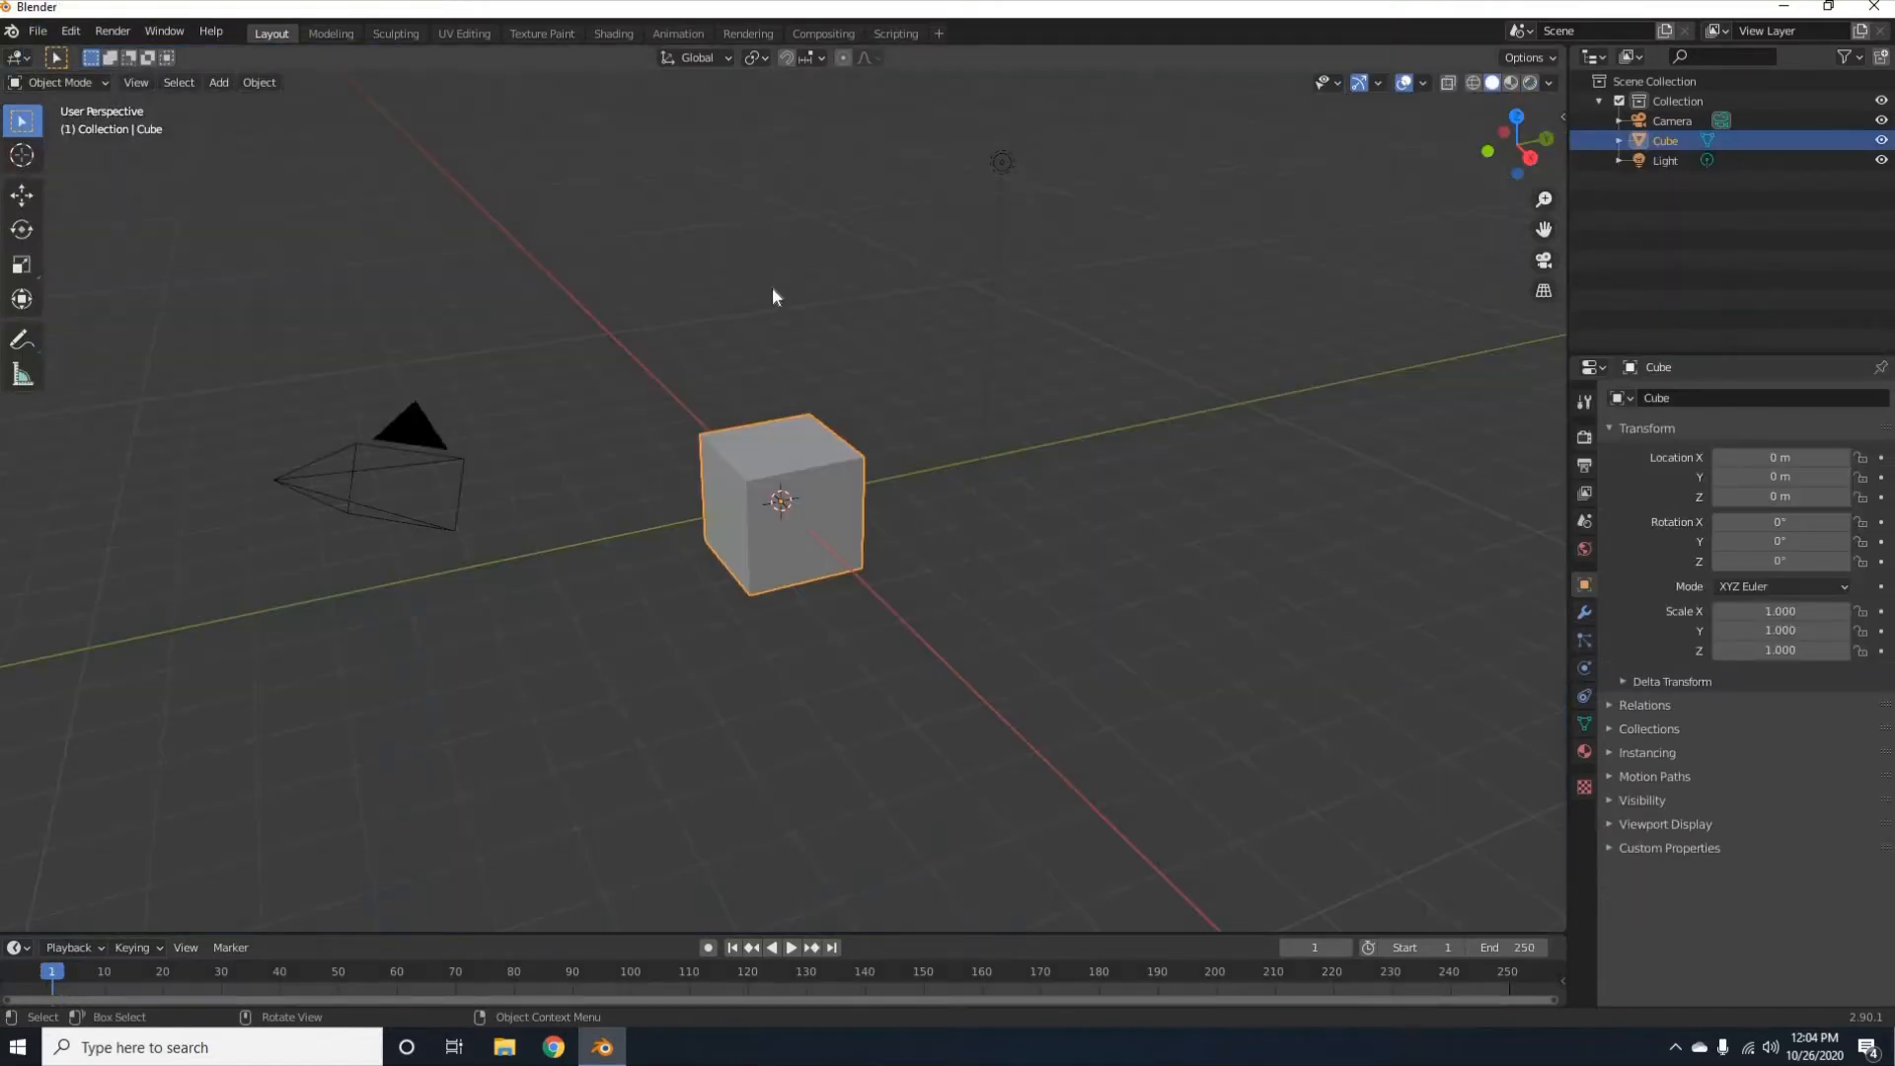
Enable nodes in the Compositing workspace and delete the Render Layers node.
{"action": "left_click", "coordinate": [821, 34]}
{"action": "left_click", "coordinate": [211, 58]}
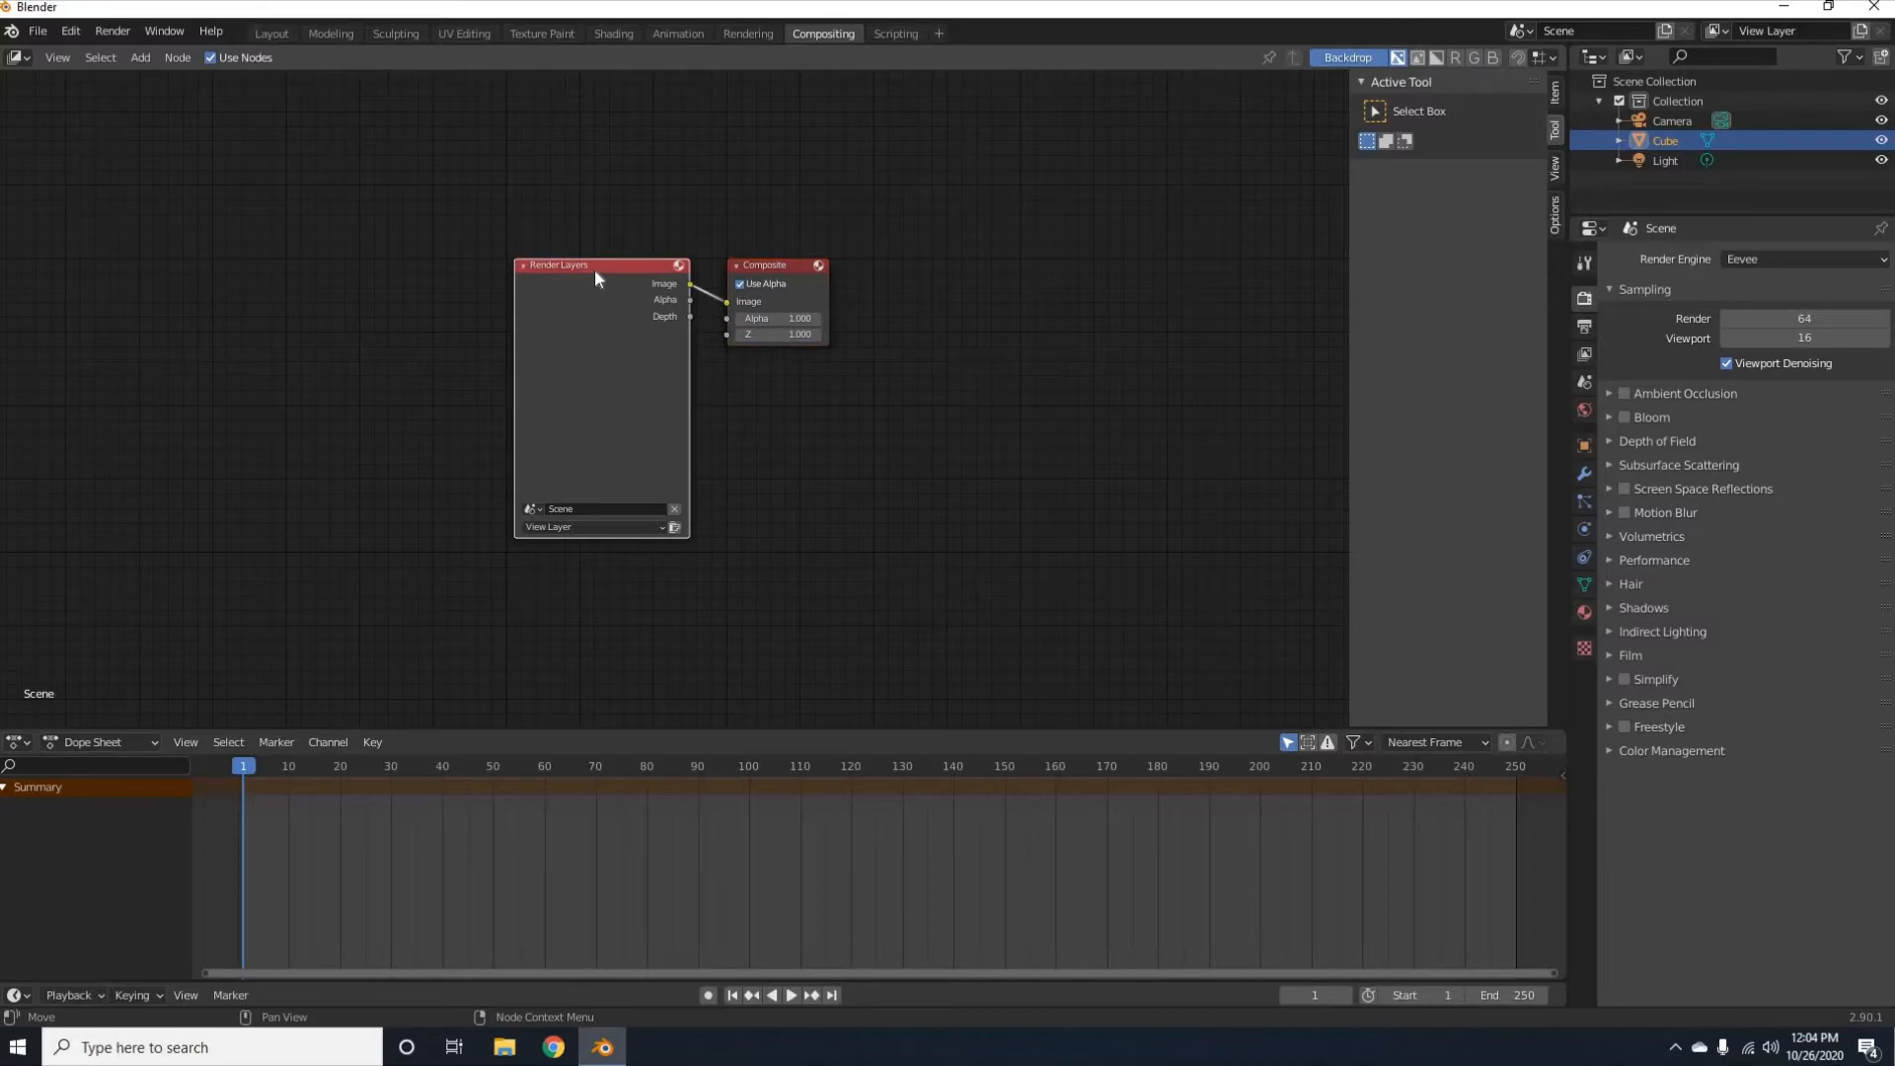
{"action": "key", "text": "x"}
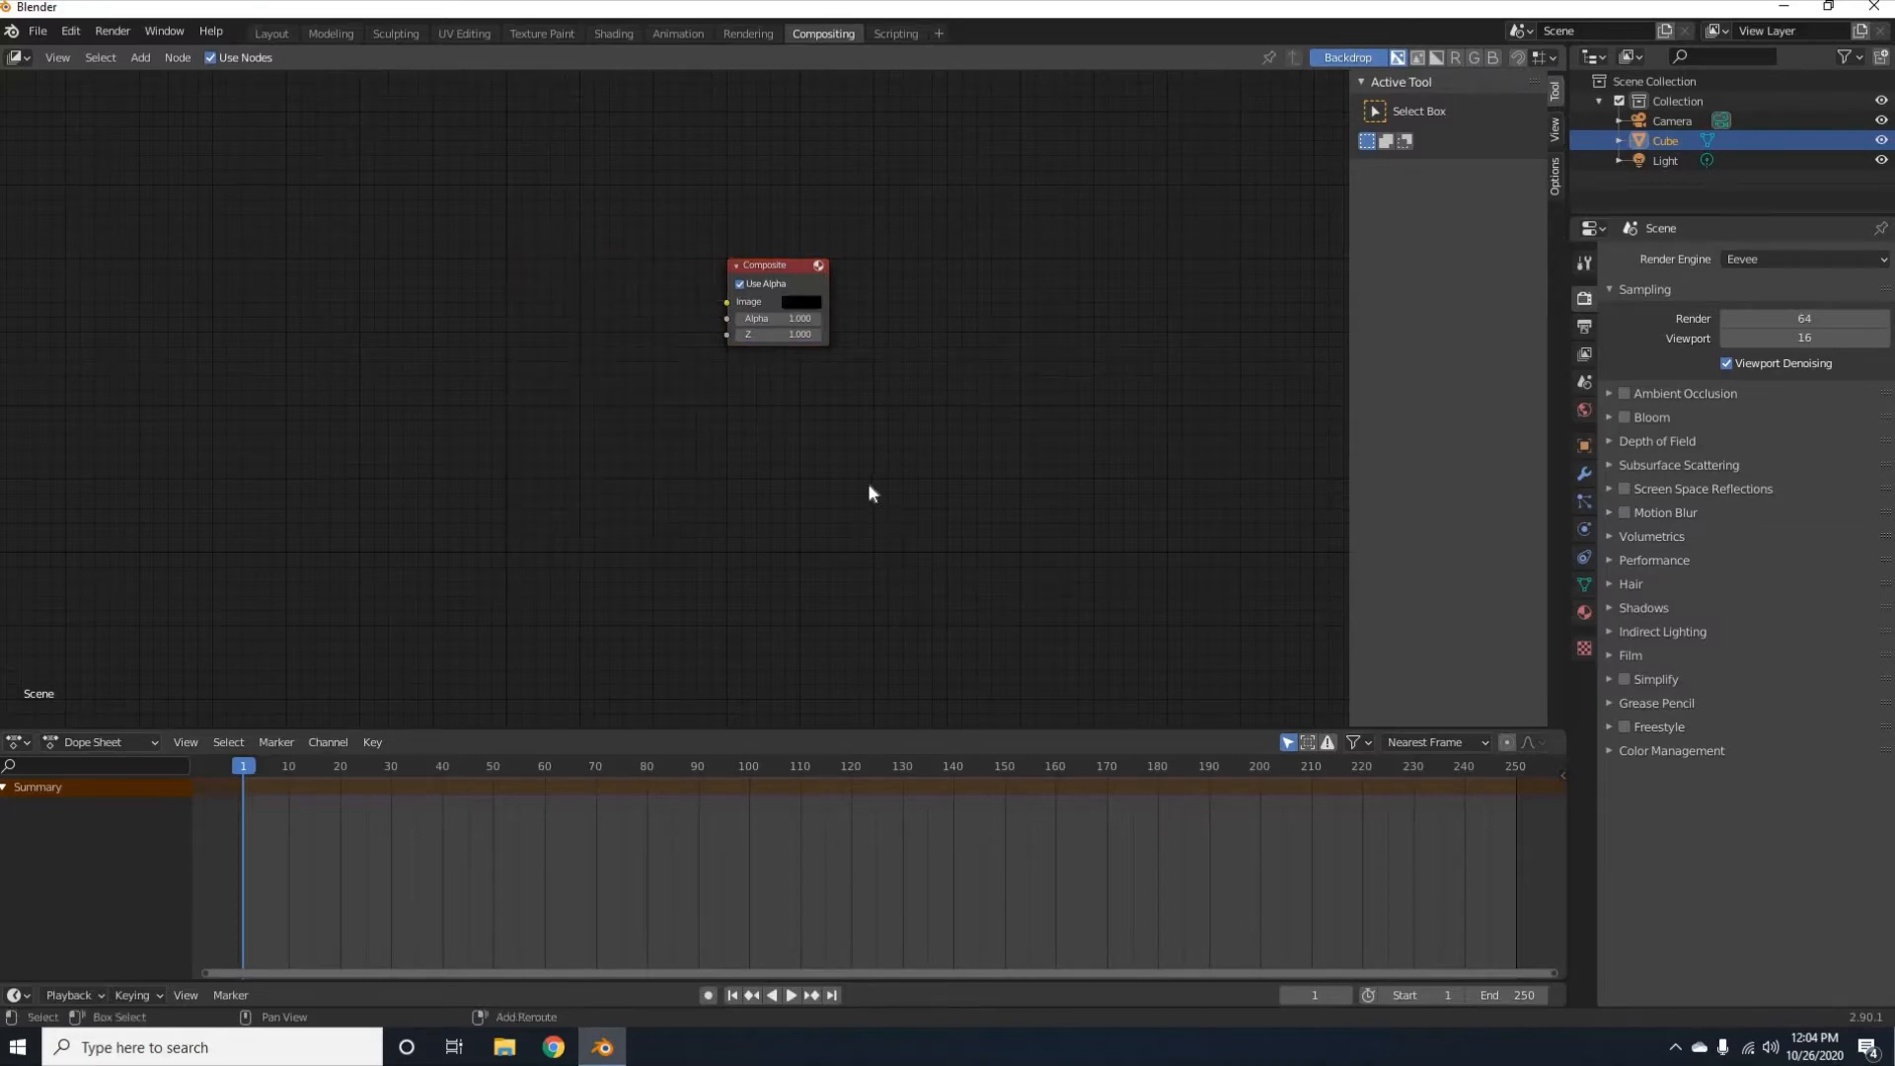
Add an Image input node and place it well before the Composite node.
{"action": "key", "text": "shift+a"}
{"action": "mouse_move", "coordinate": [841, 514]}
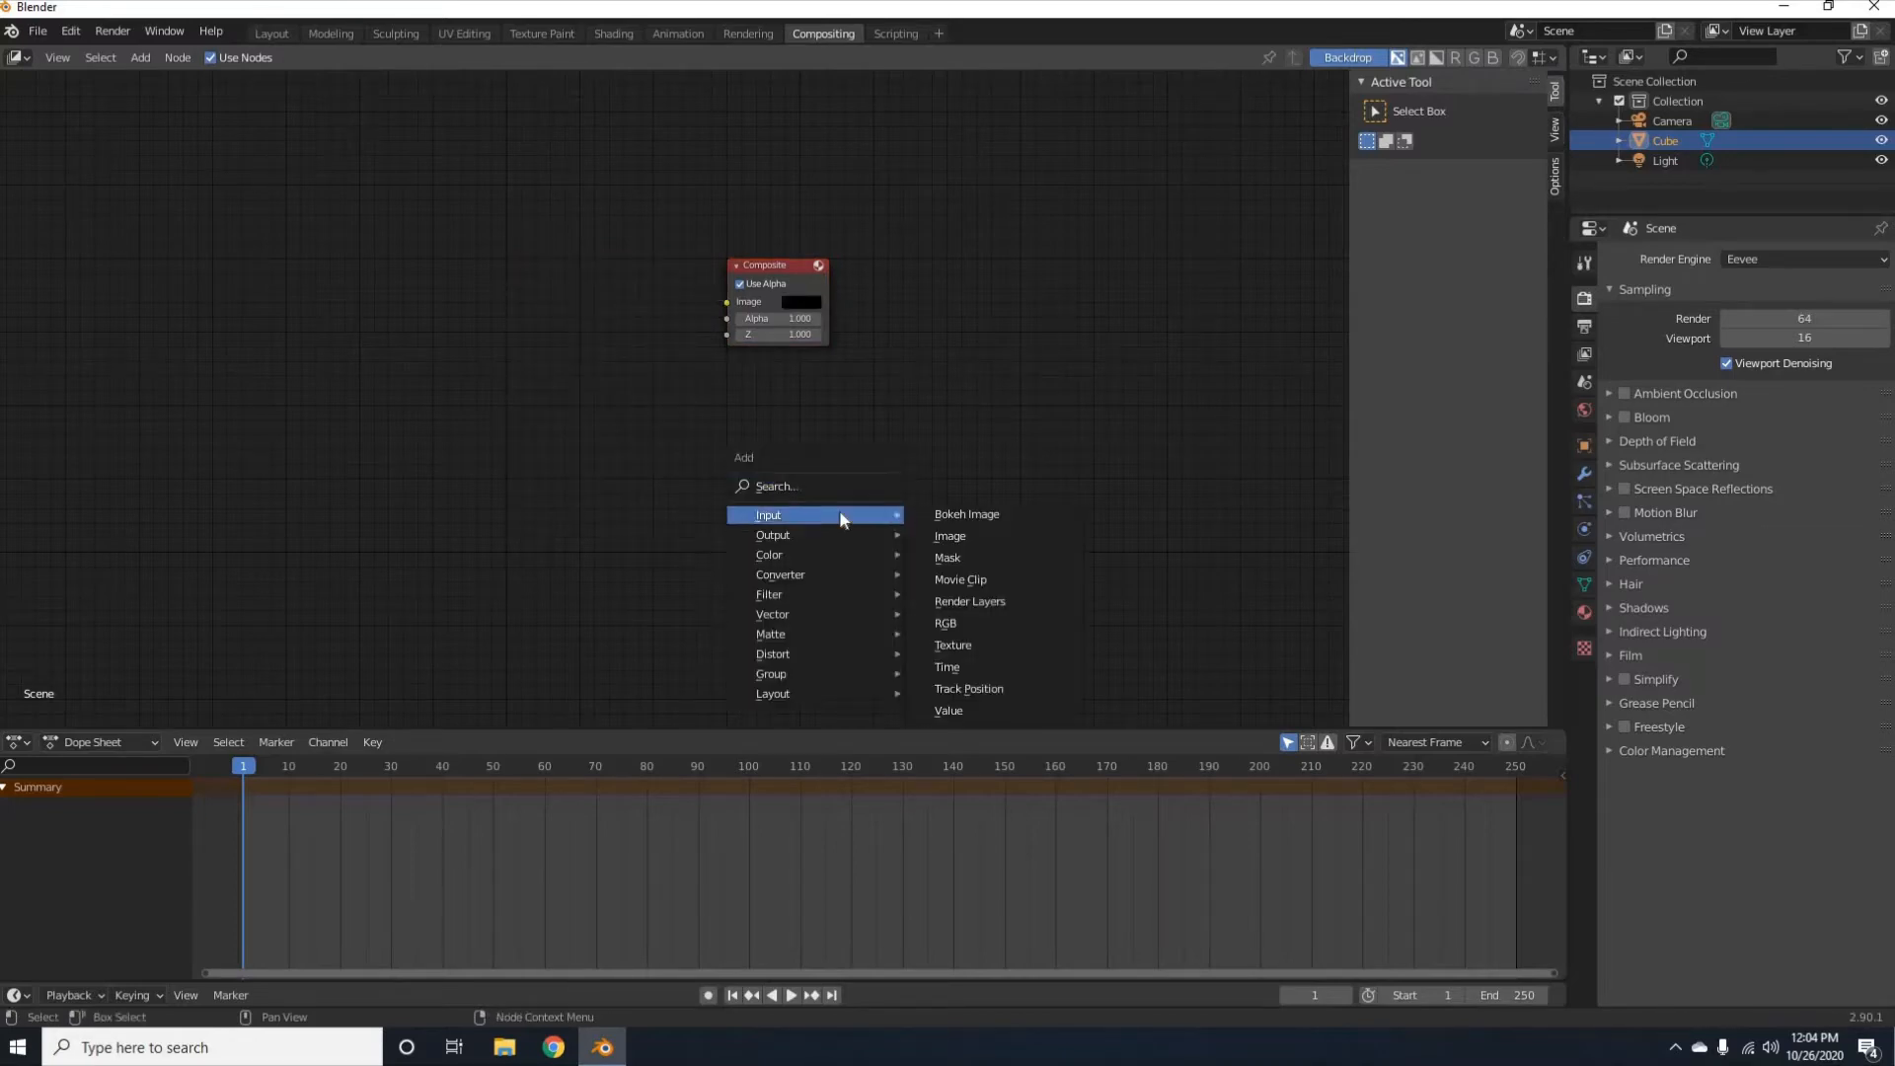
{"action": "left_click", "coordinate": [962, 535]}
{"action": "left_click", "coordinate": [178, 202]}
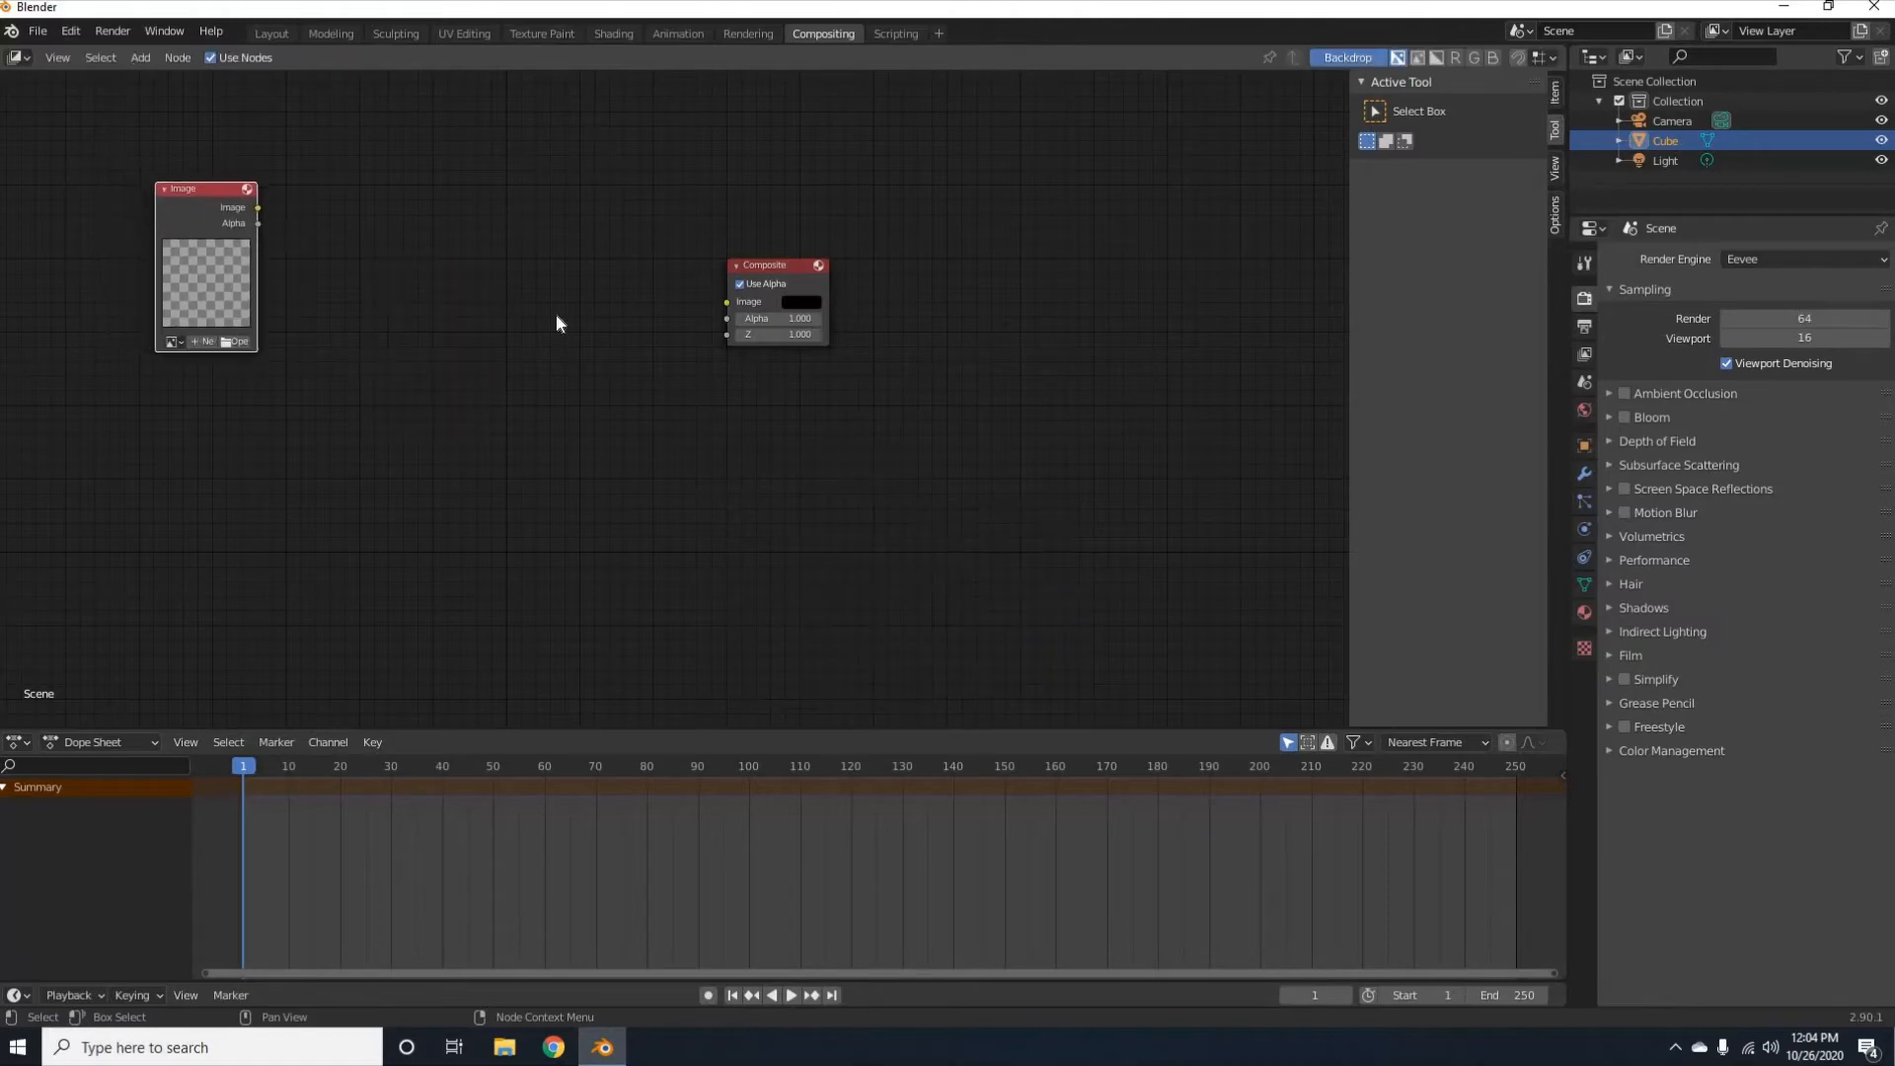
Add a Viewer node between the Image and Composite nodes and link the Image node's image output to its image input.
{"action": "key", "text": "shift+a"}
{"action": "mouse_move", "coordinate": [555, 315]}
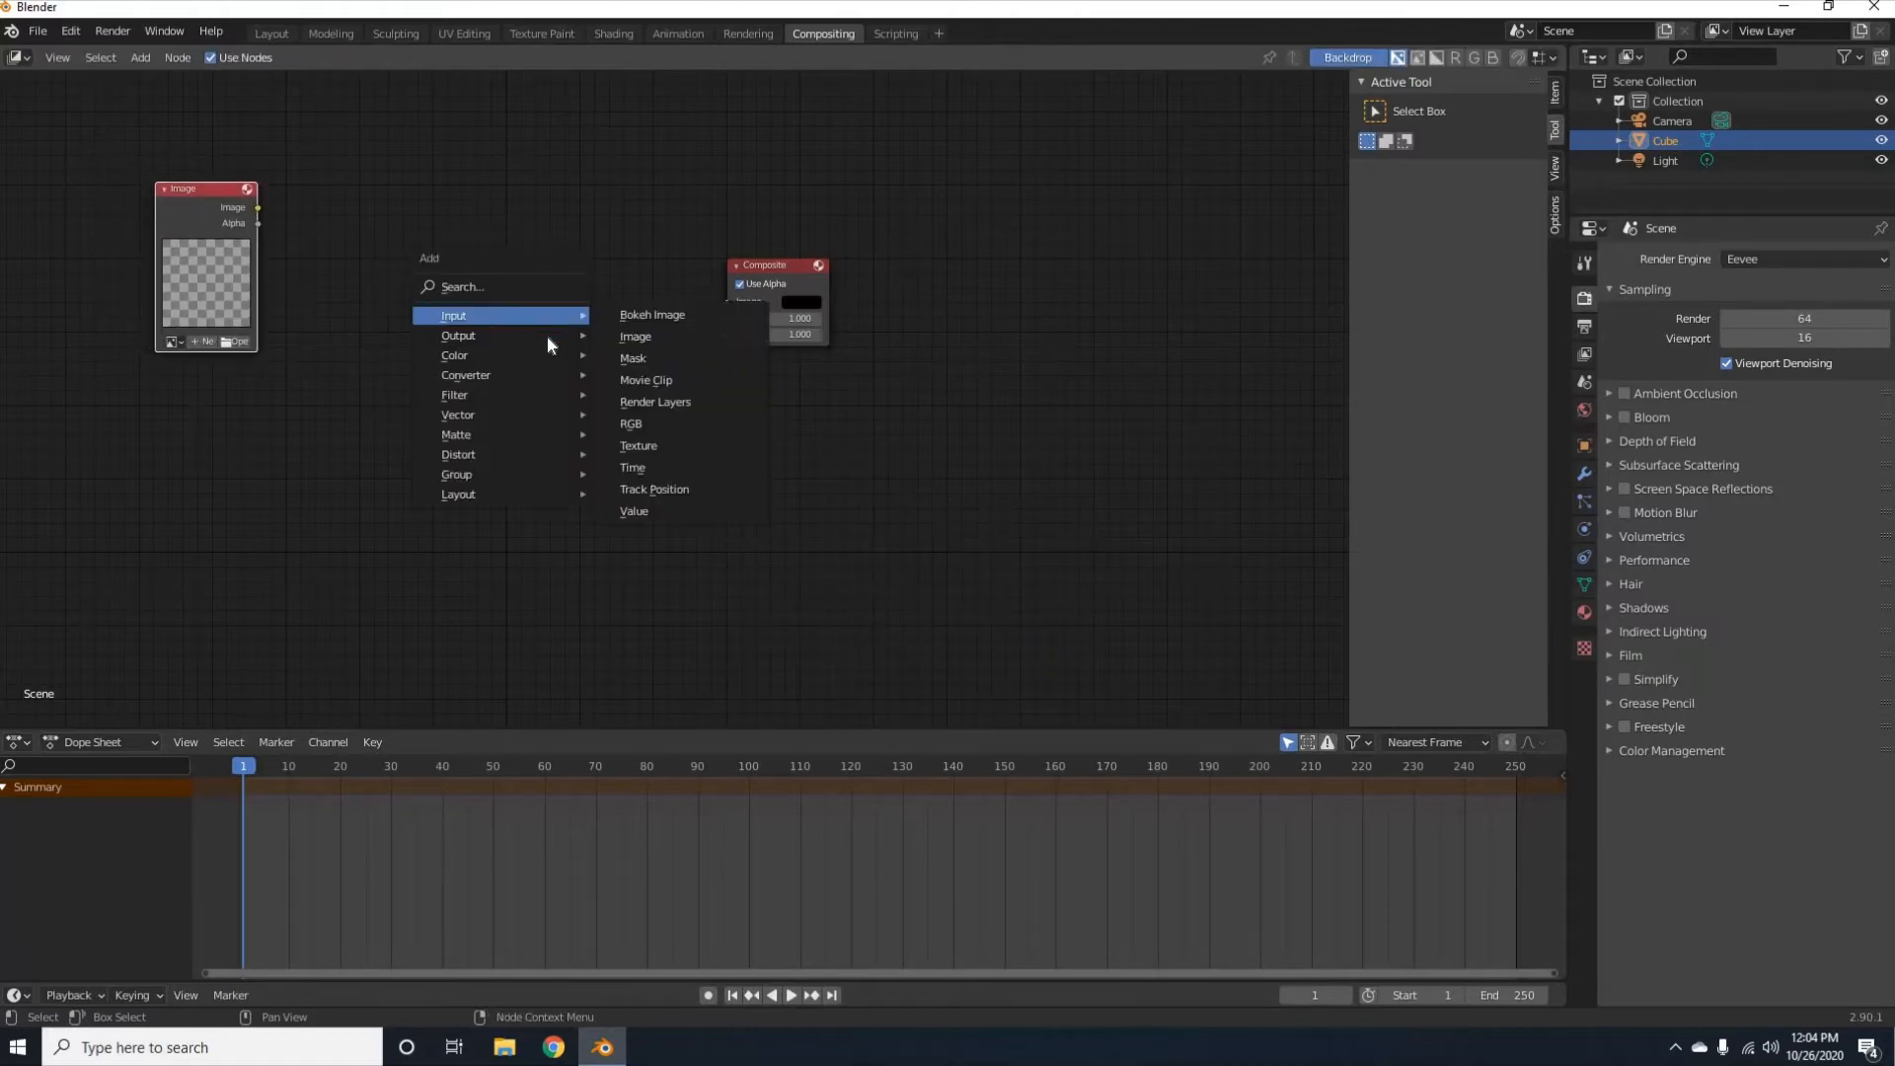
{"action": "left_click", "coordinate": [697, 420]}
{"action": "left_click", "coordinate": [548, 349]}
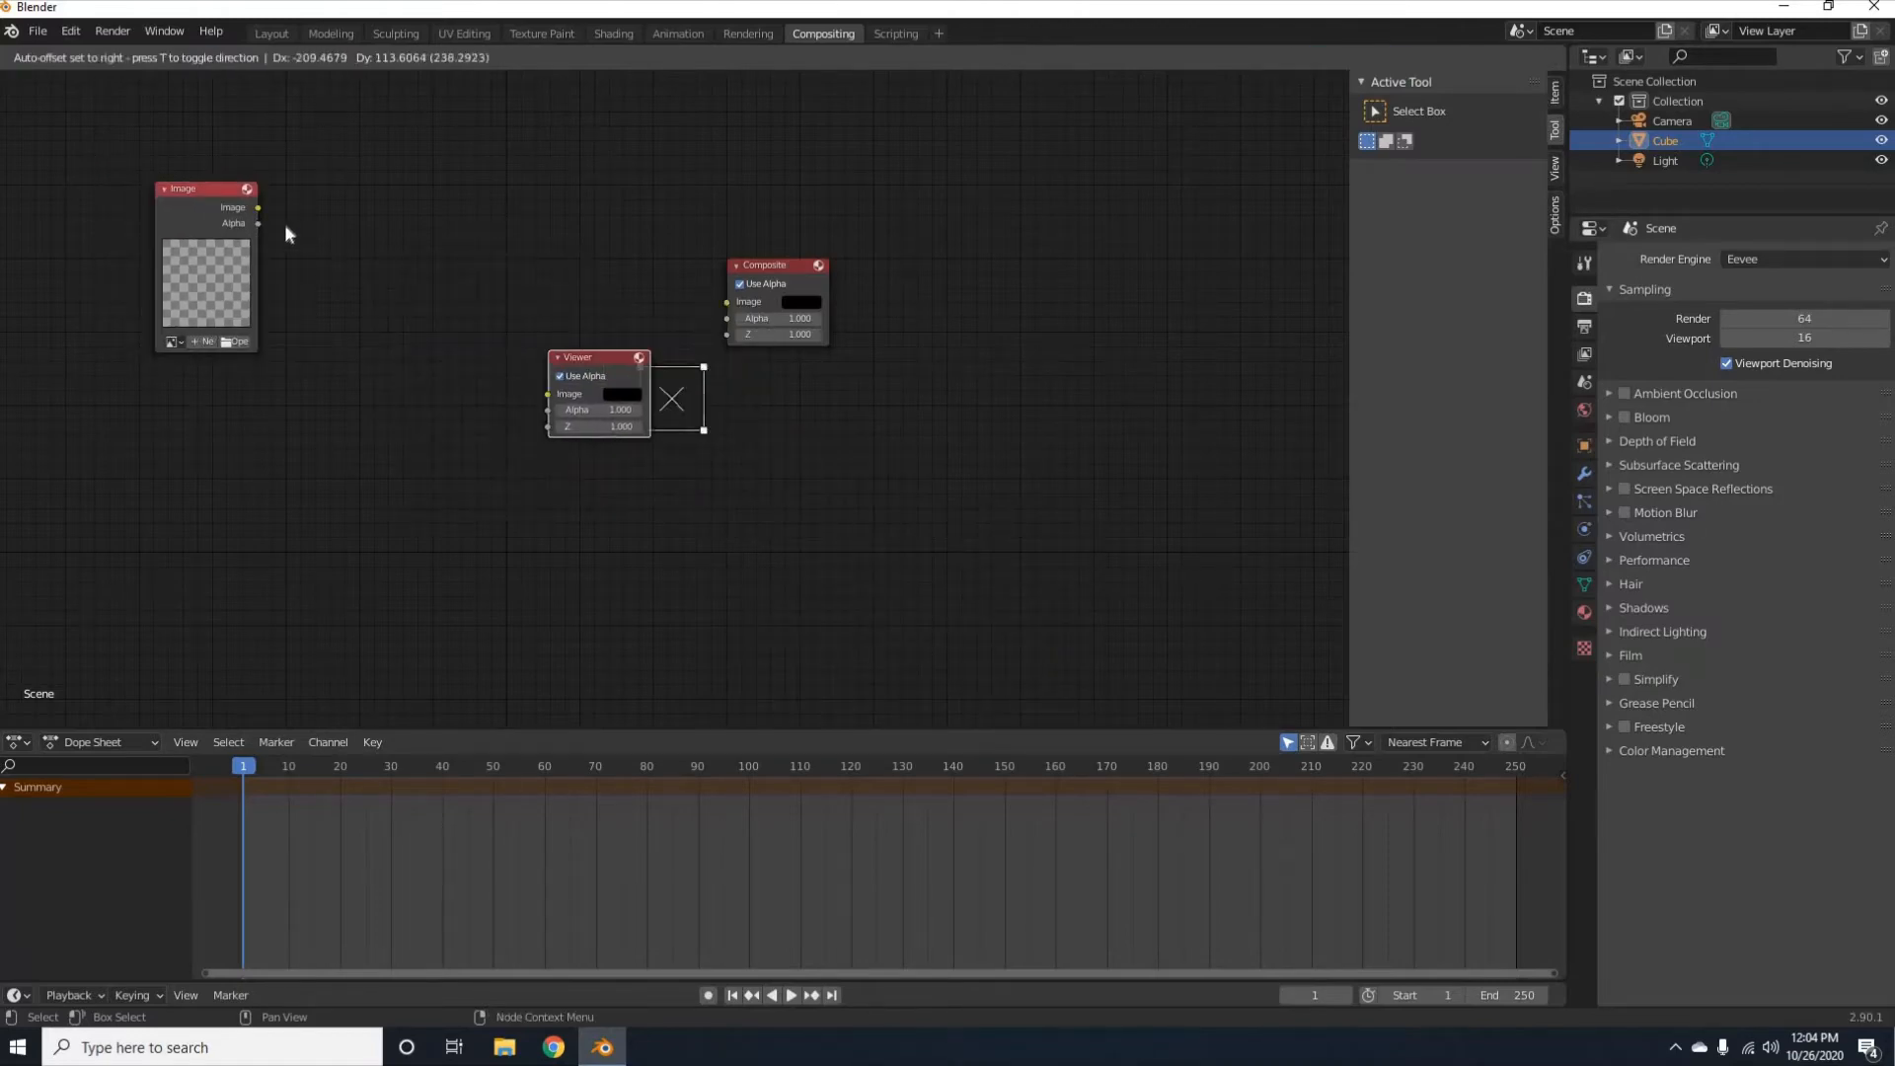
{"action": "left_click_drag", "start_coordinate": [258, 207], "coordinate": [547, 394]}
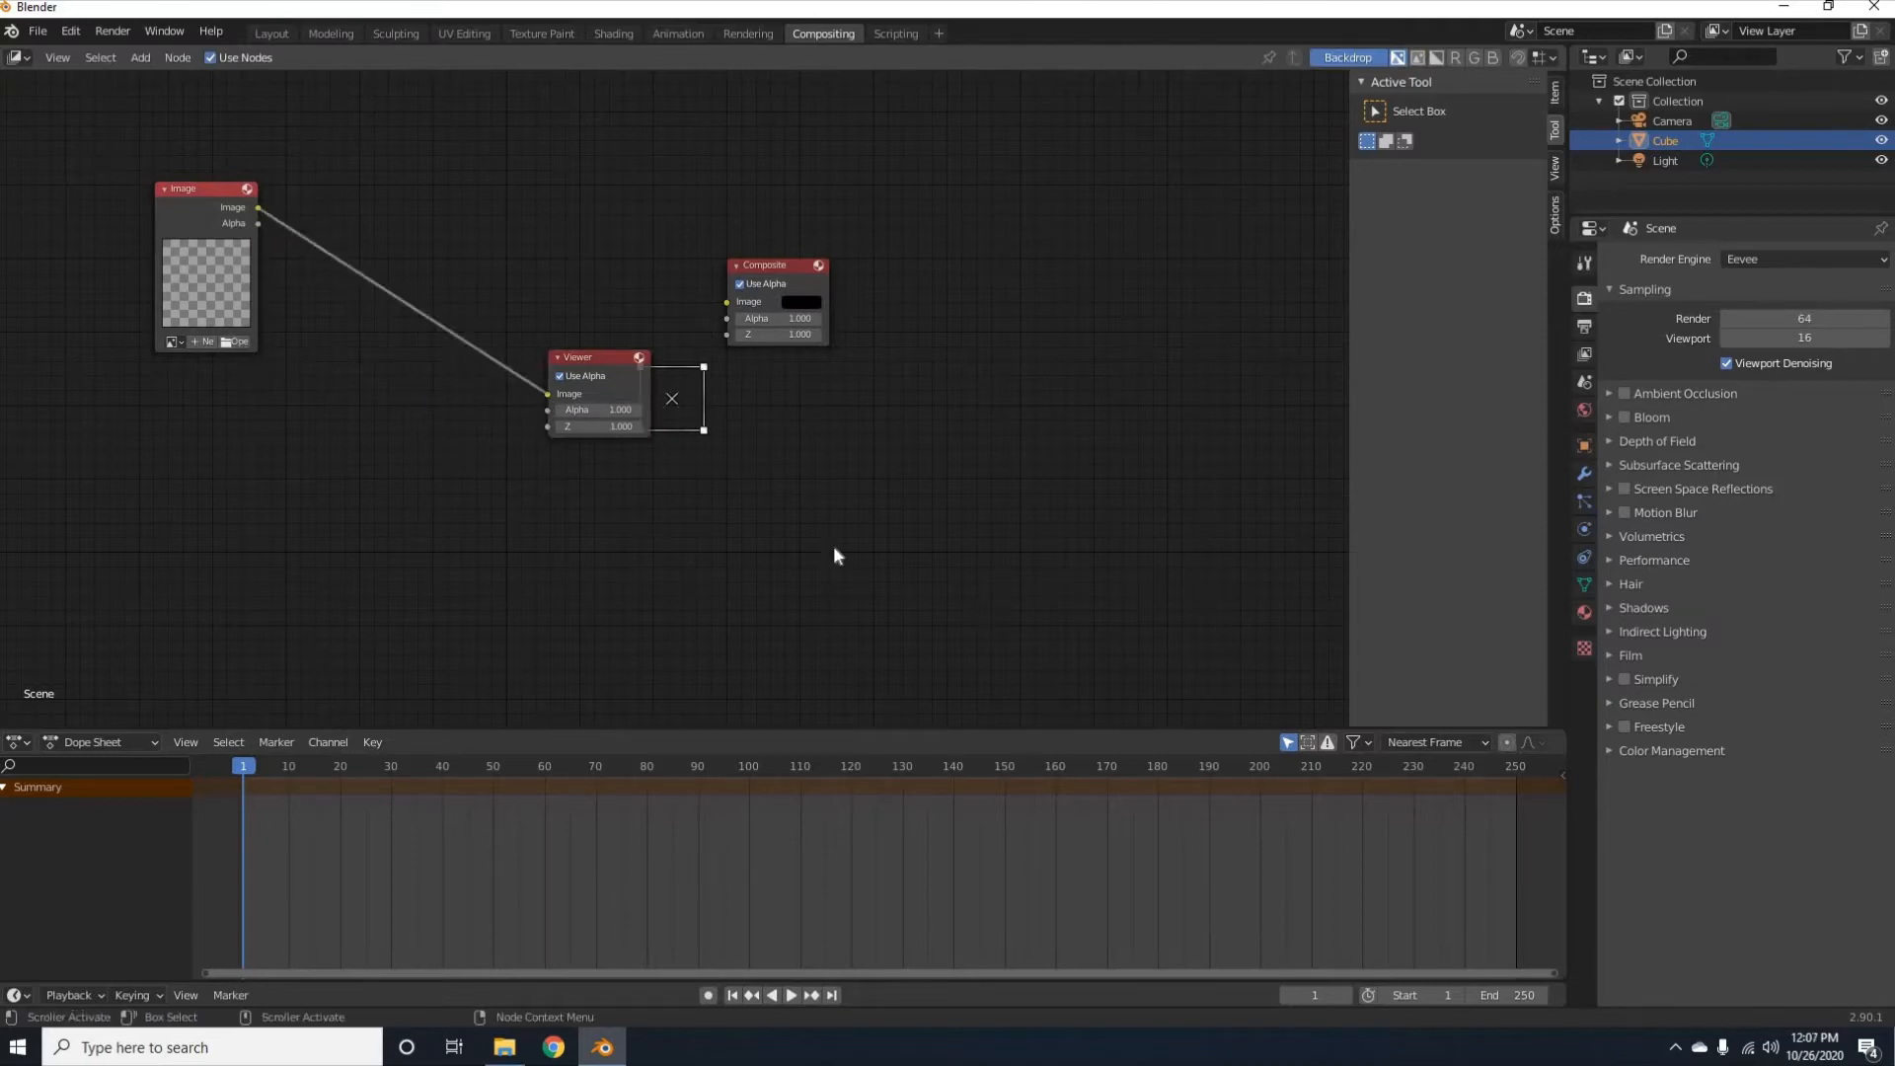
Load Render0001.png from the Desktop into the Image node.
{"action": "left_click", "coordinate": [238, 343]}
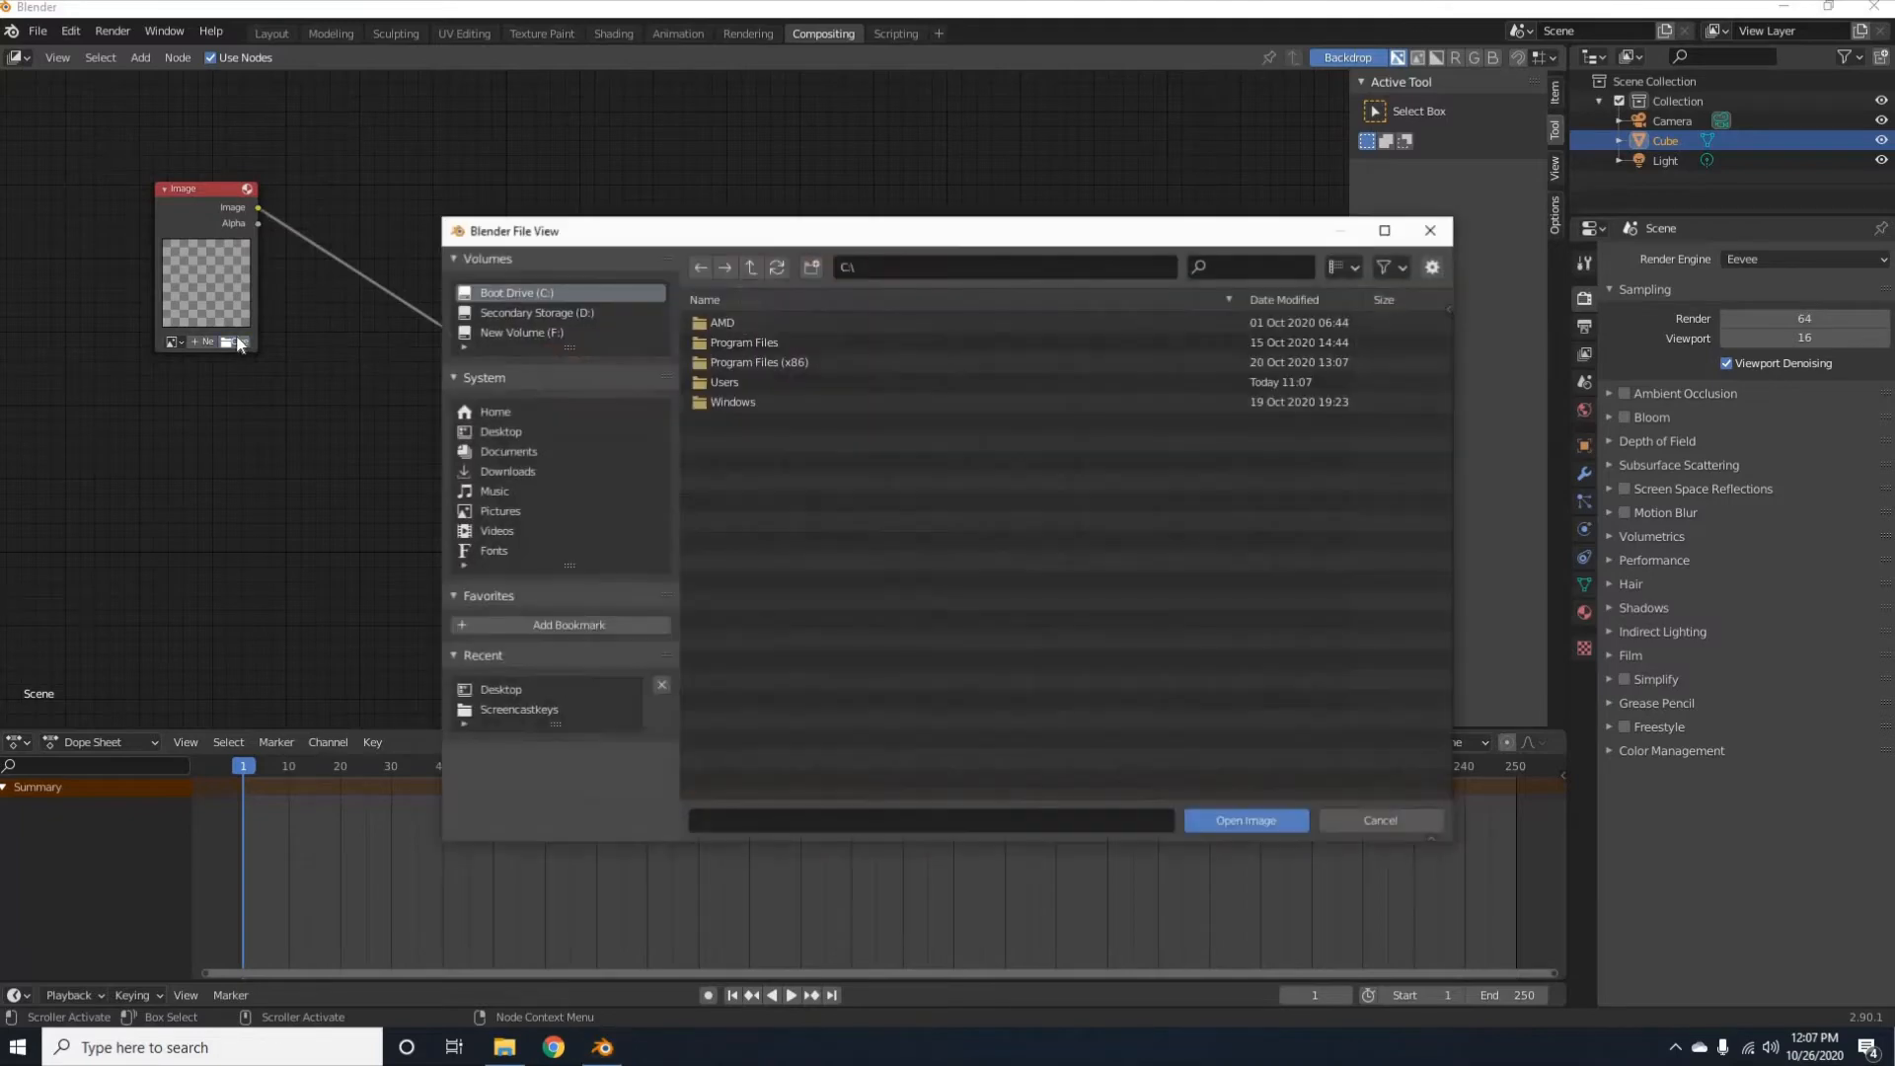
{"action": "left_click", "coordinate": [502, 434]}
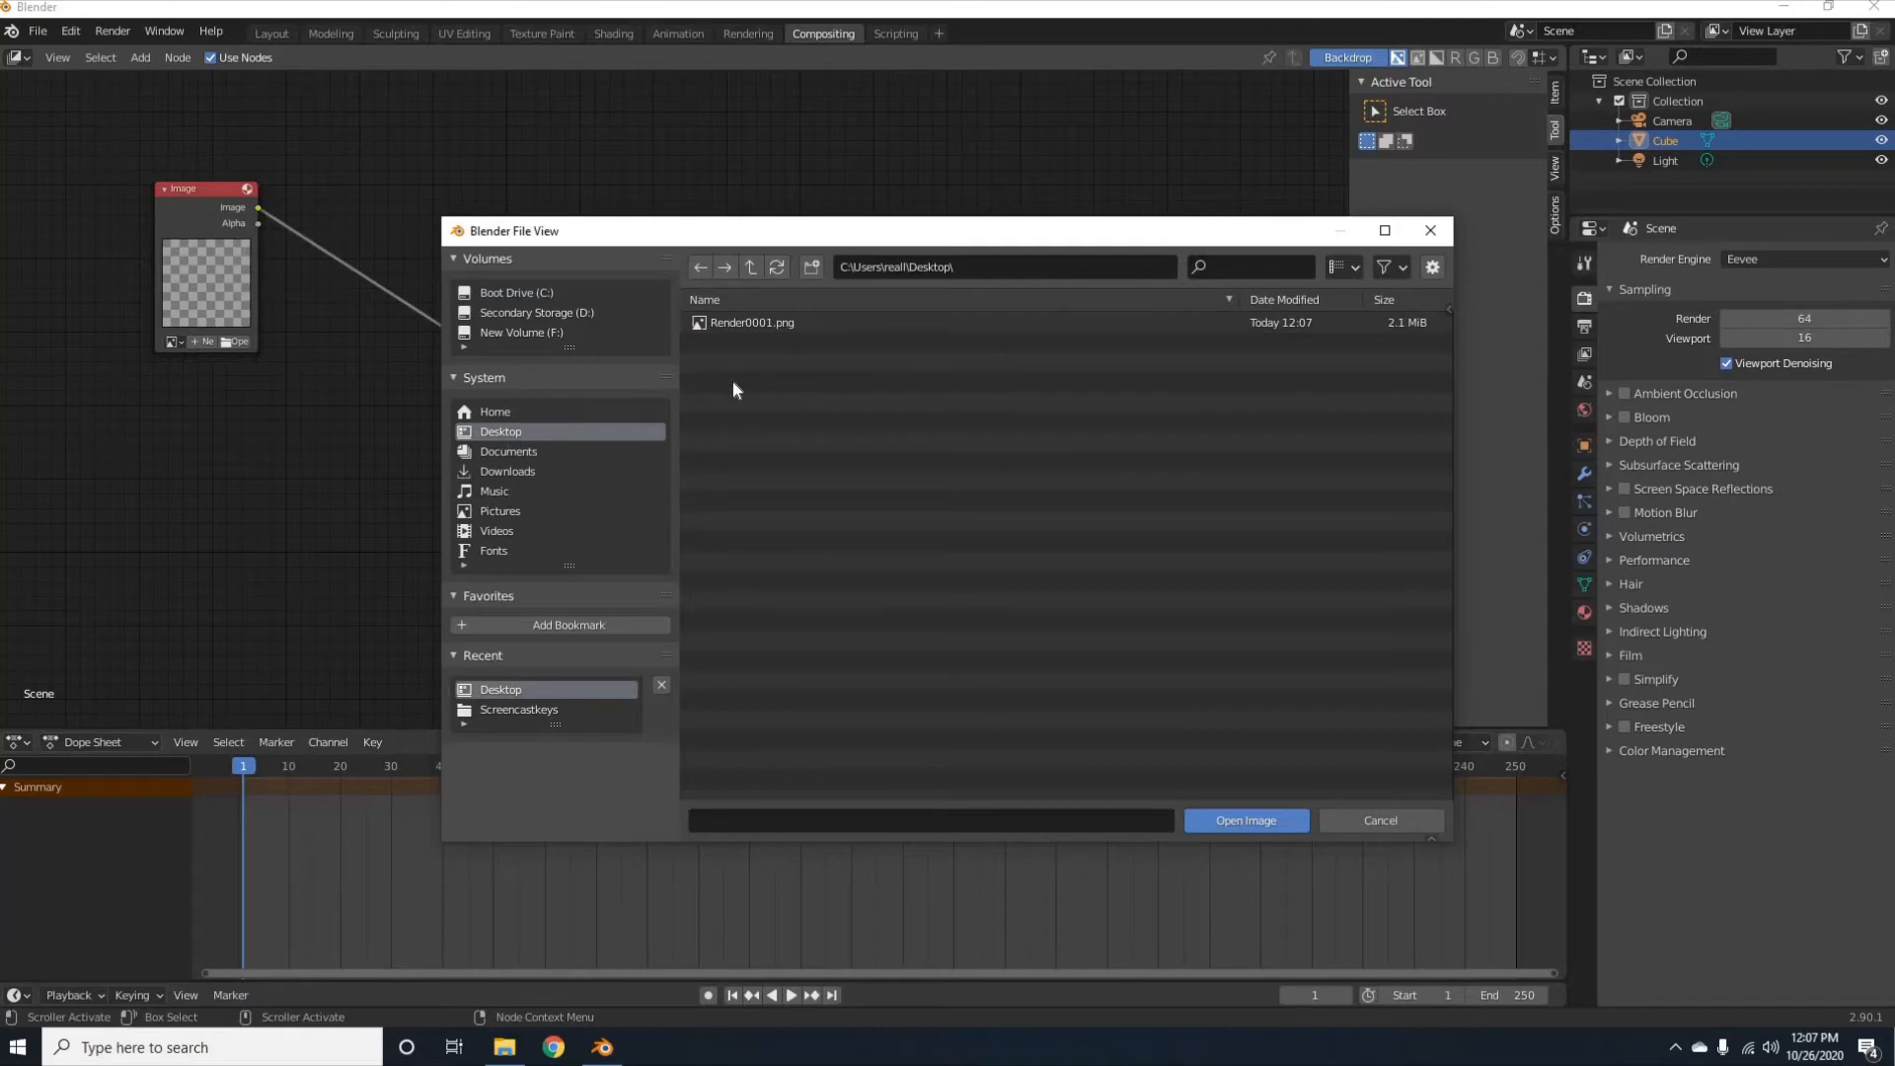
{"action": "left_click", "coordinate": [780, 323]}
{"action": "left_click", "coordinate": [1246, 820]}
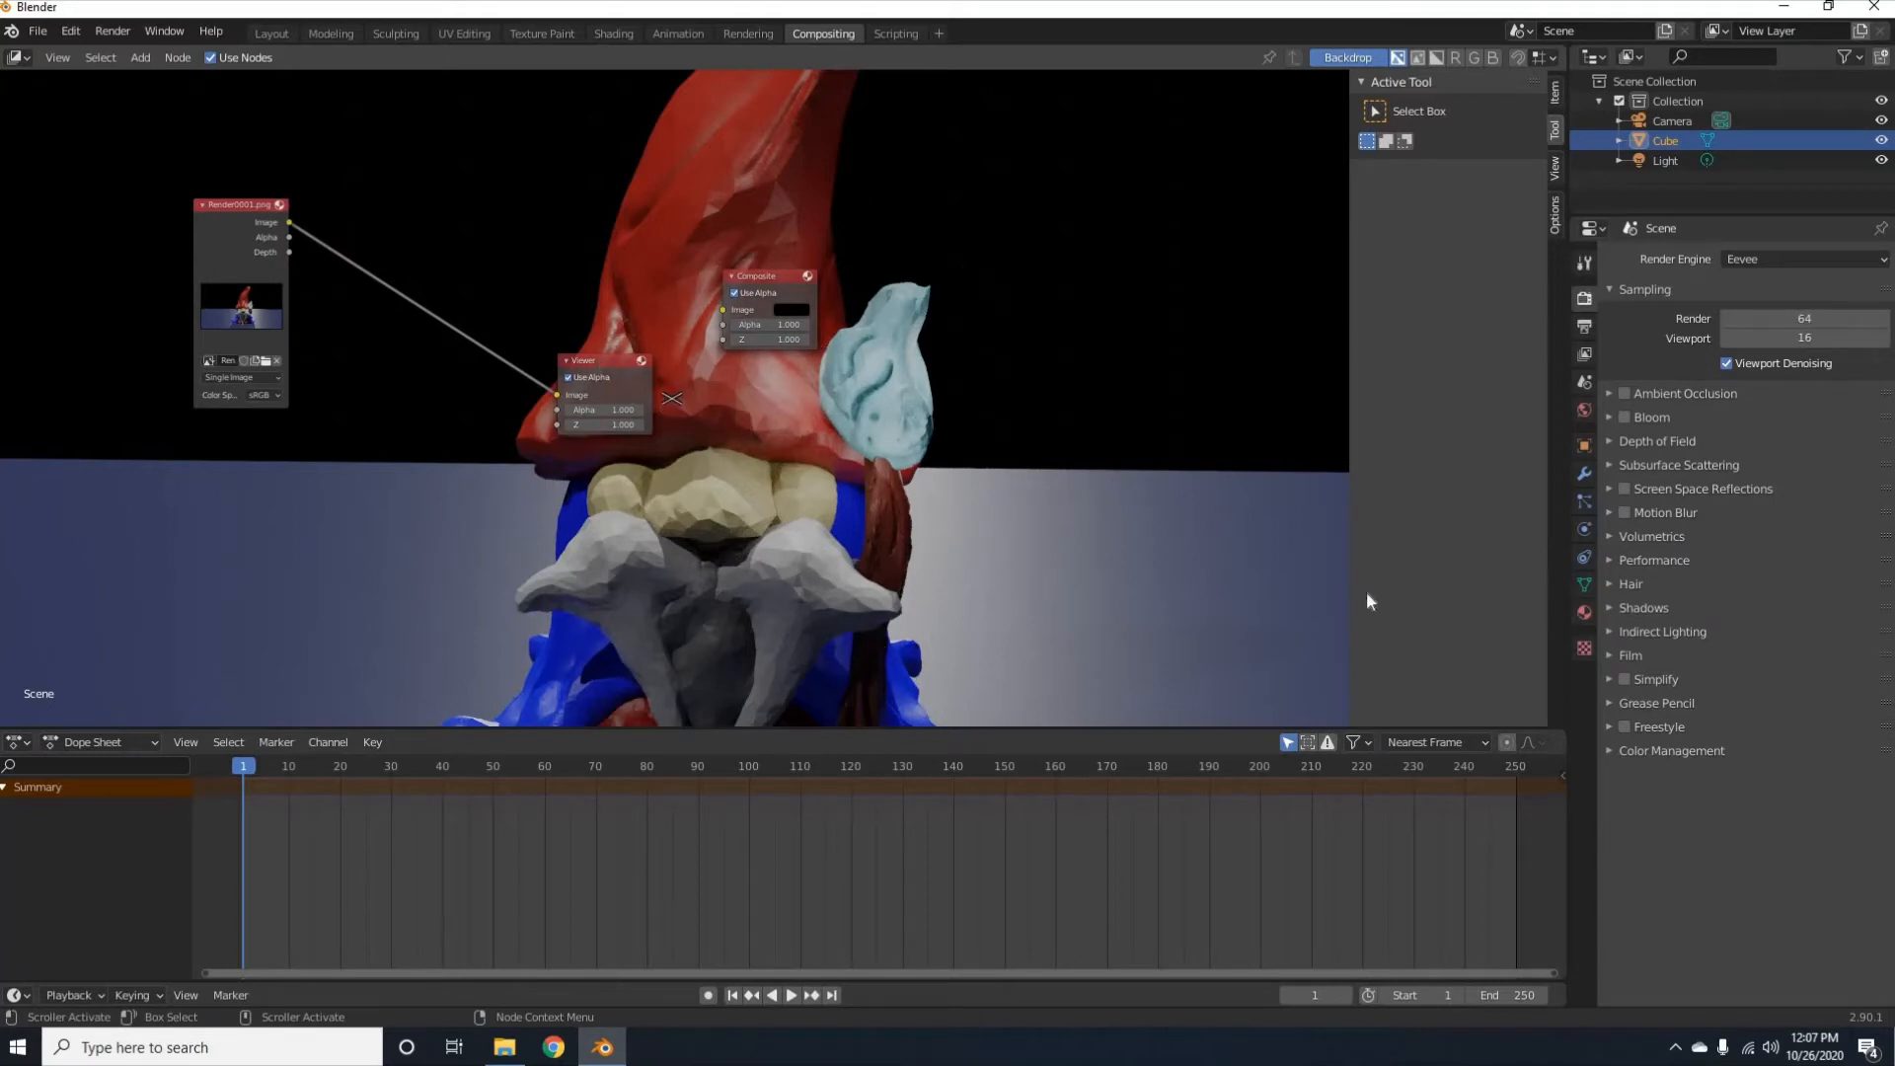
Inspect the render in the backdrop at several zoom levels and frame the three nodes over it.
{"action": "key", "text": "v"}
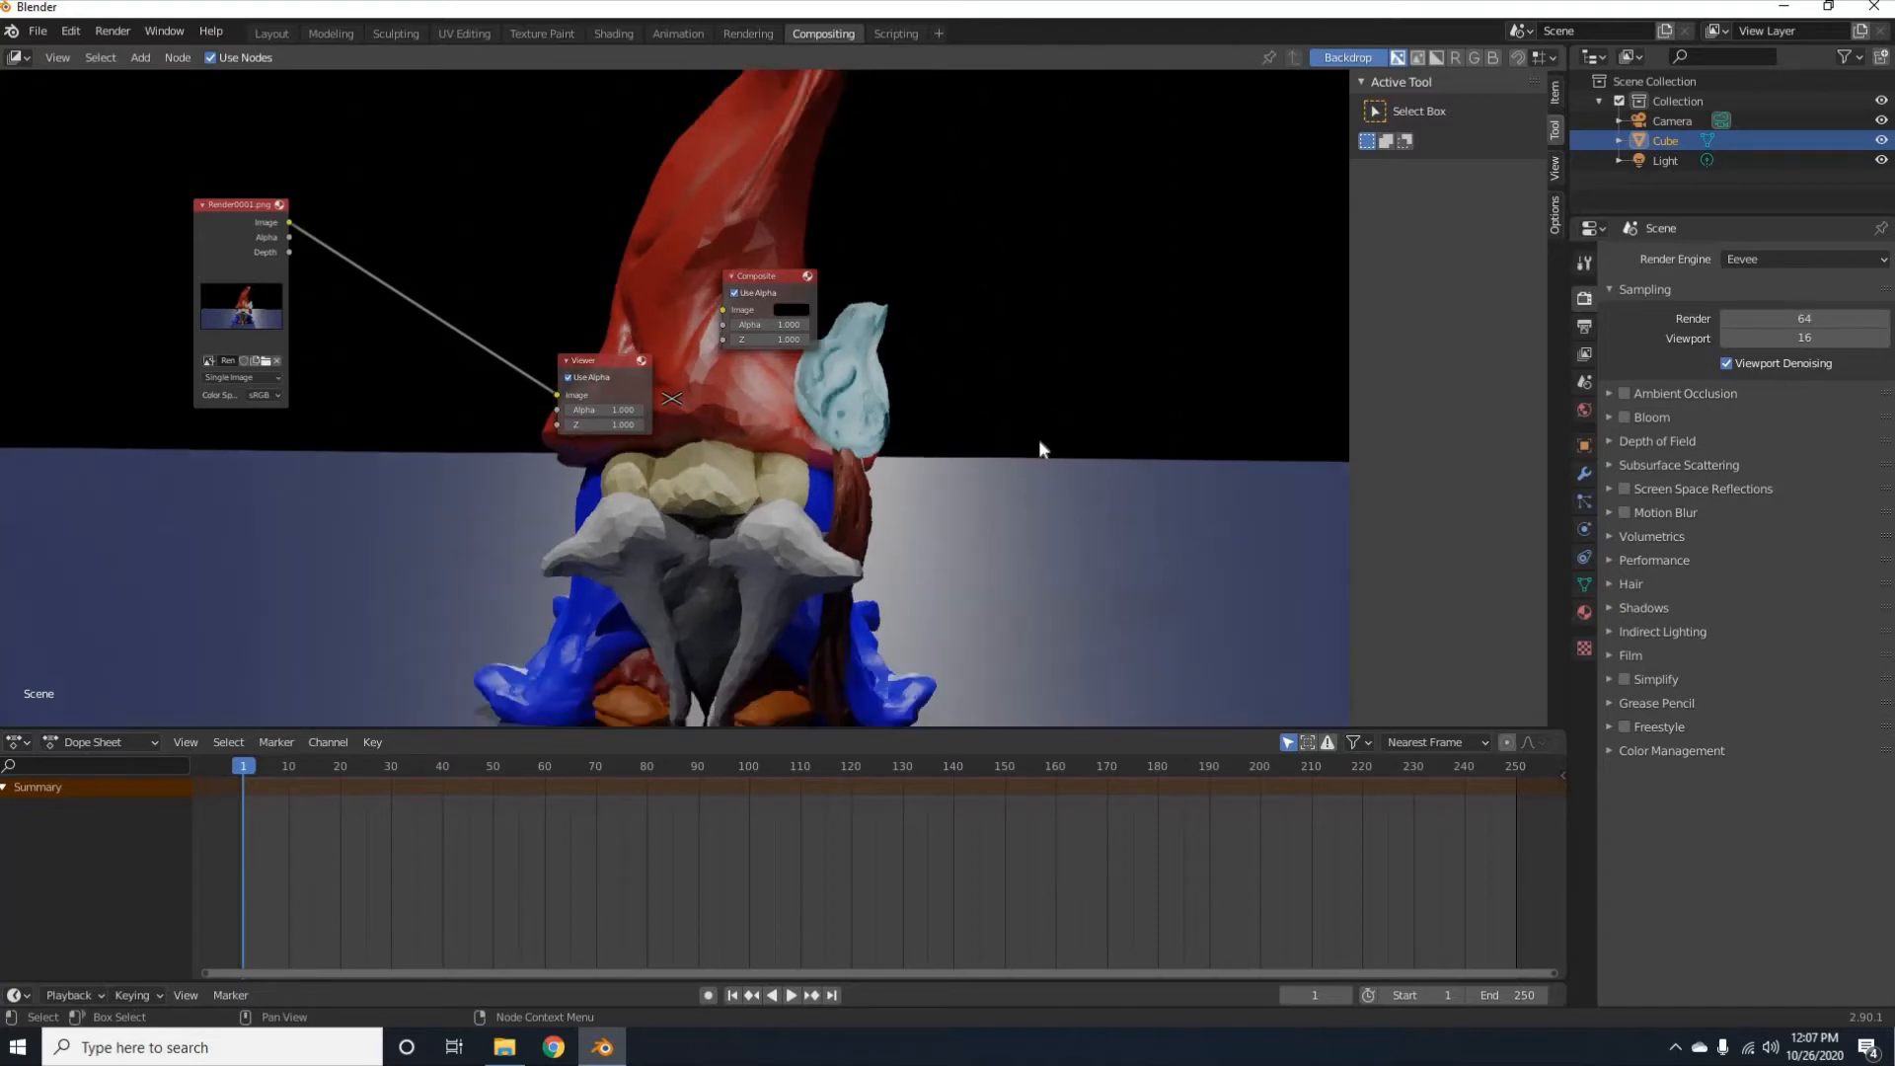
{"action": "key", "text": "v"}
{"action": "key", "text": "v"}
{"action": "key", "text": "v"}
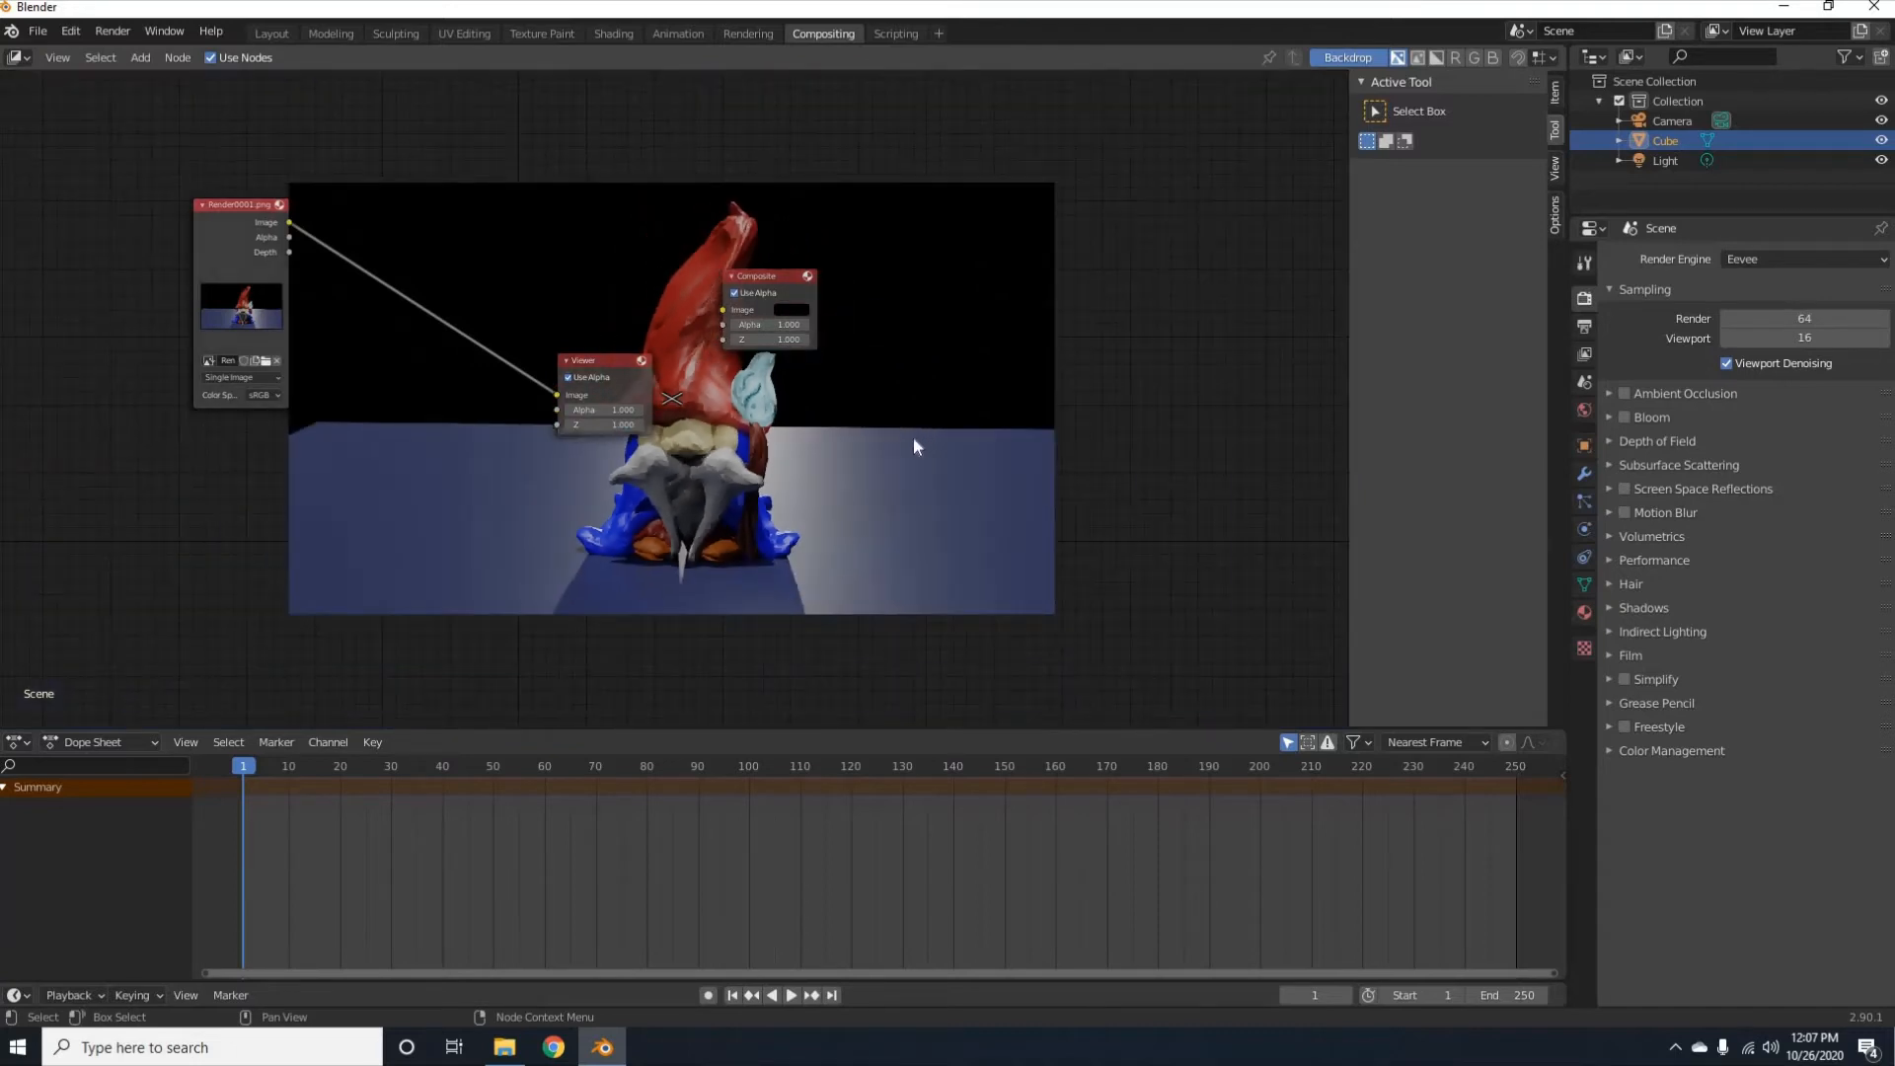
{"action": "key", "text": "alt+v"}
{"action": "key", "text": "alt+v"}
{"action": "key", "text": "alt+v"}
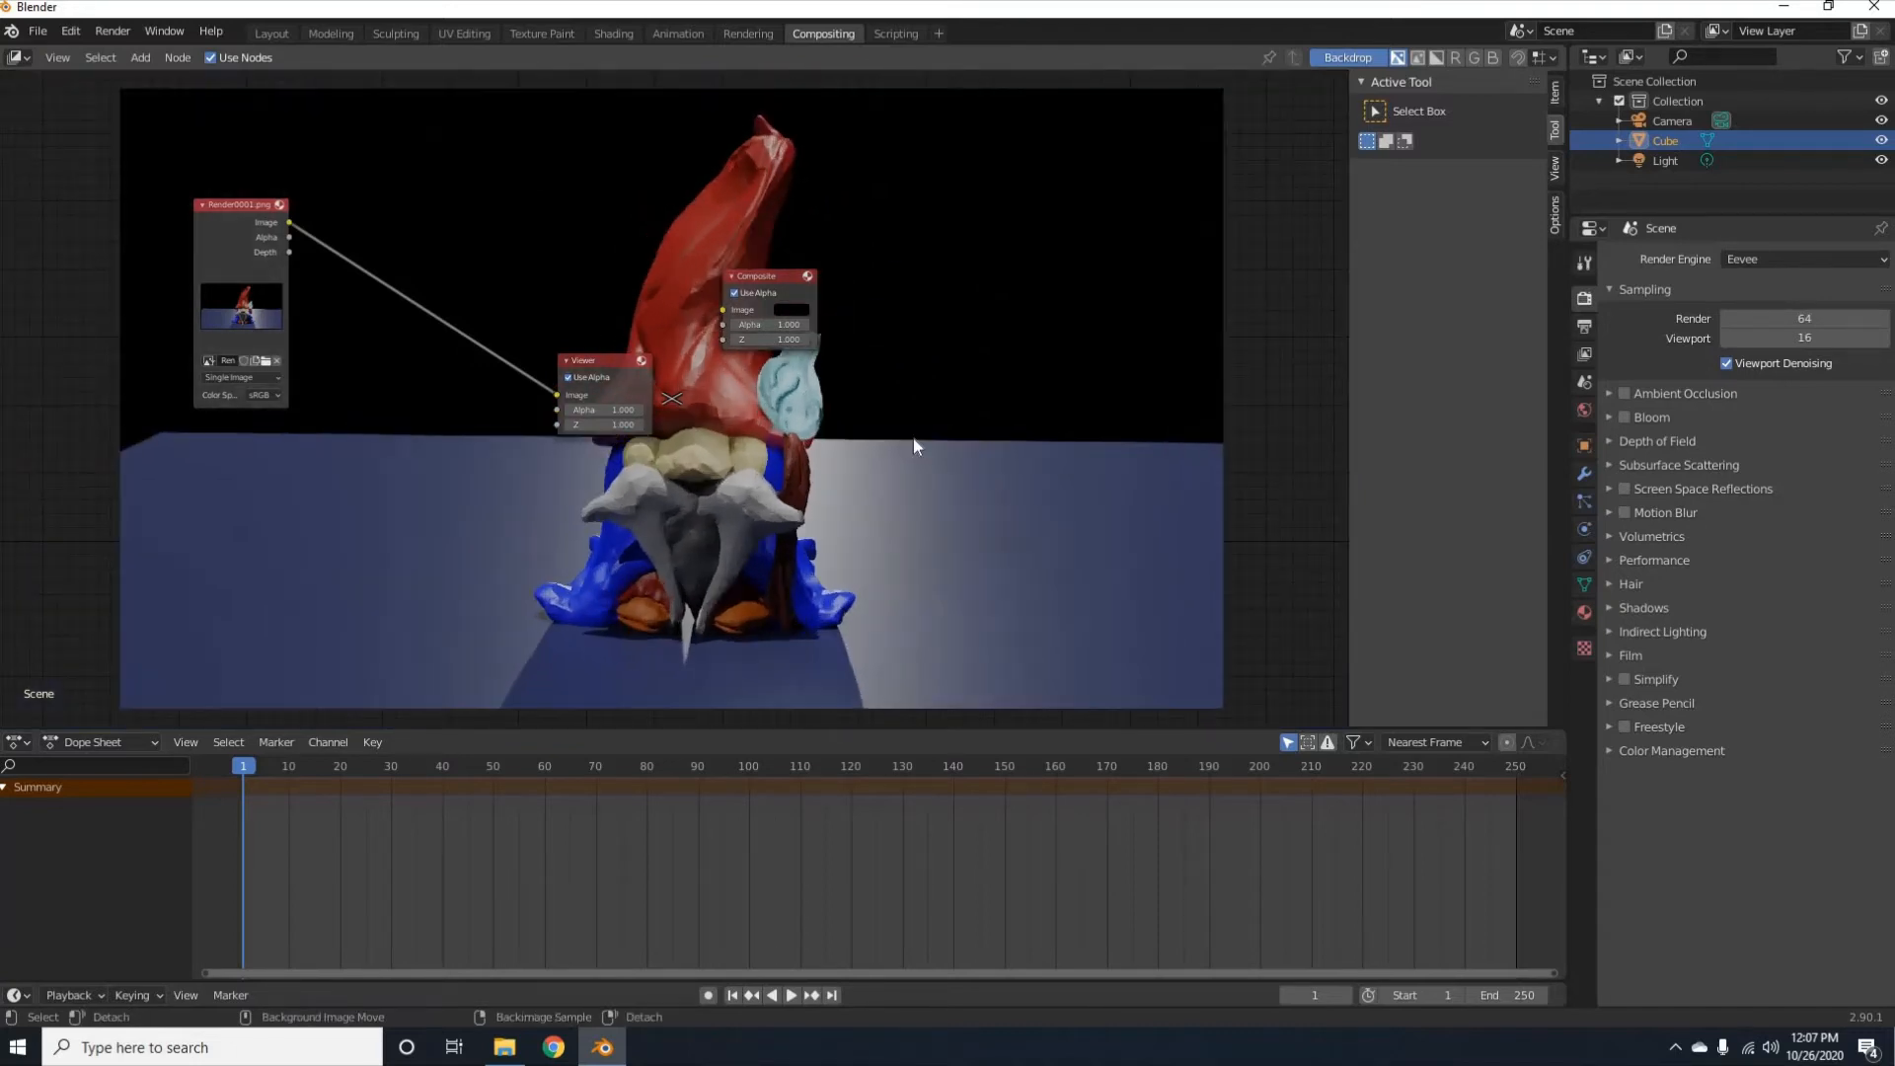
{"action": "middle_click_drag", "start_coordinate": [896, 460], "coordinate": [675, 400], "text": "alt"}
{"action": "middle_click_drag", "start_coordinate": [888, 361], "coordinate": [1151, 386]}
{"action": "scroll", "coordinate": [590, 385], "scroll_direction": "down", "scroll_amount": 1}
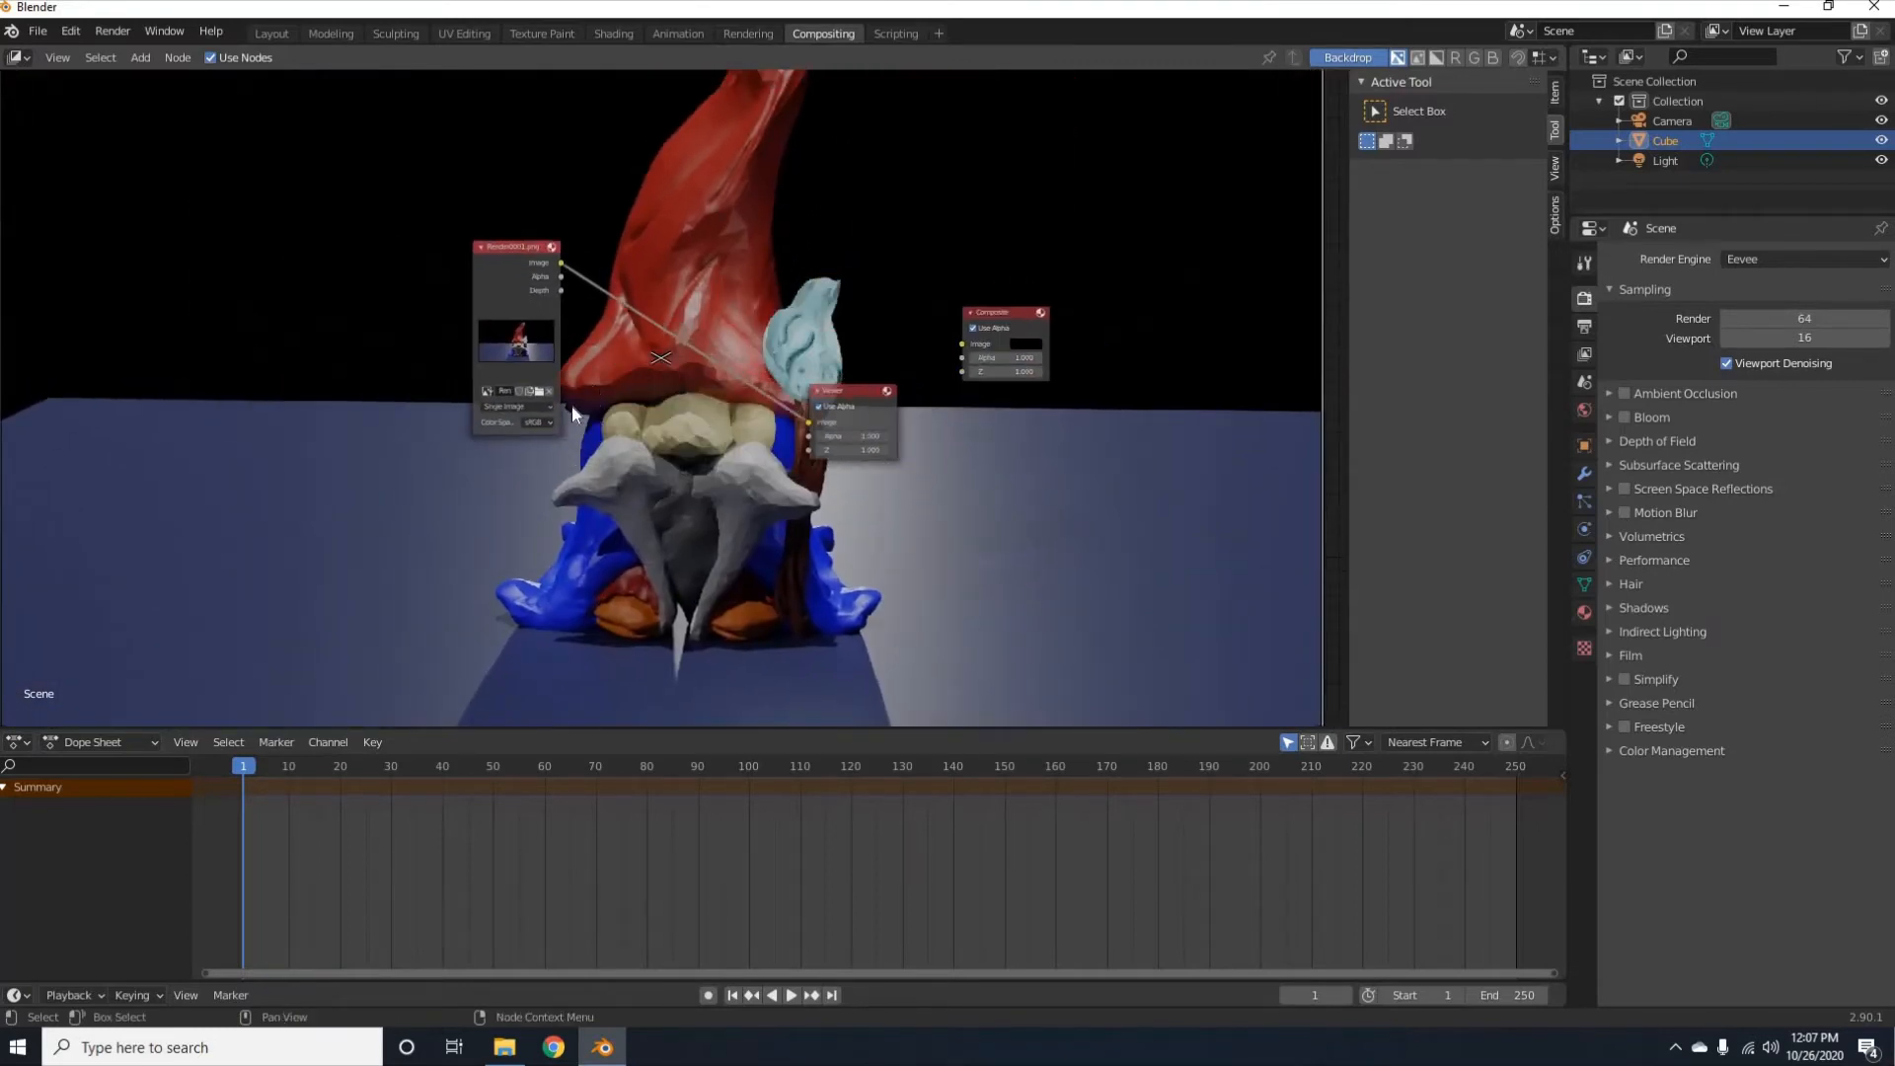
{"action": "scroll", "coordinate": [666, 399], "scroll_direction": "up", "scroll_amount": 6}
{"action": "middle_click_drag", "start_coordinate": [843, 410], "coordinate": [770, 430]}
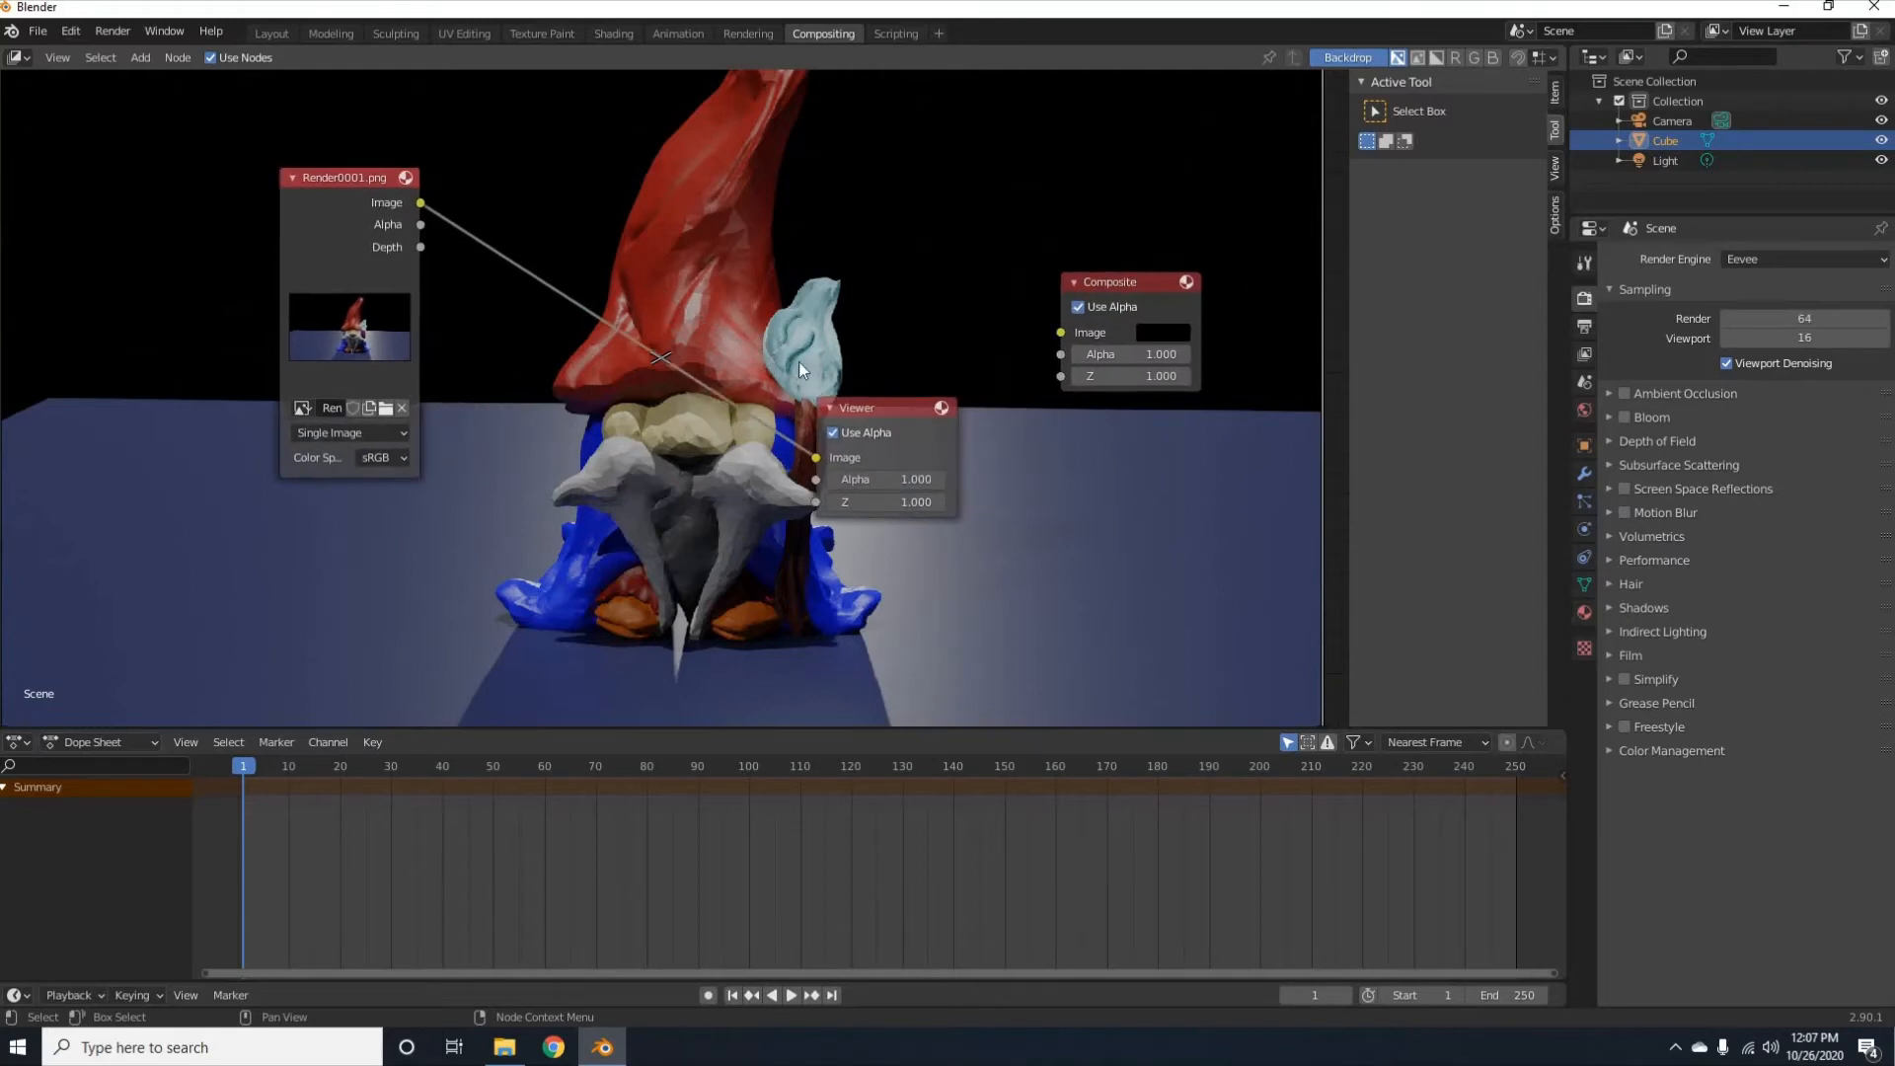
Enlarge and shift the backdrop to examine the noise around the hat and the light-blue staff tip.
{"action": "key", "text": "v"}
{"action": "key", "text": "v"}
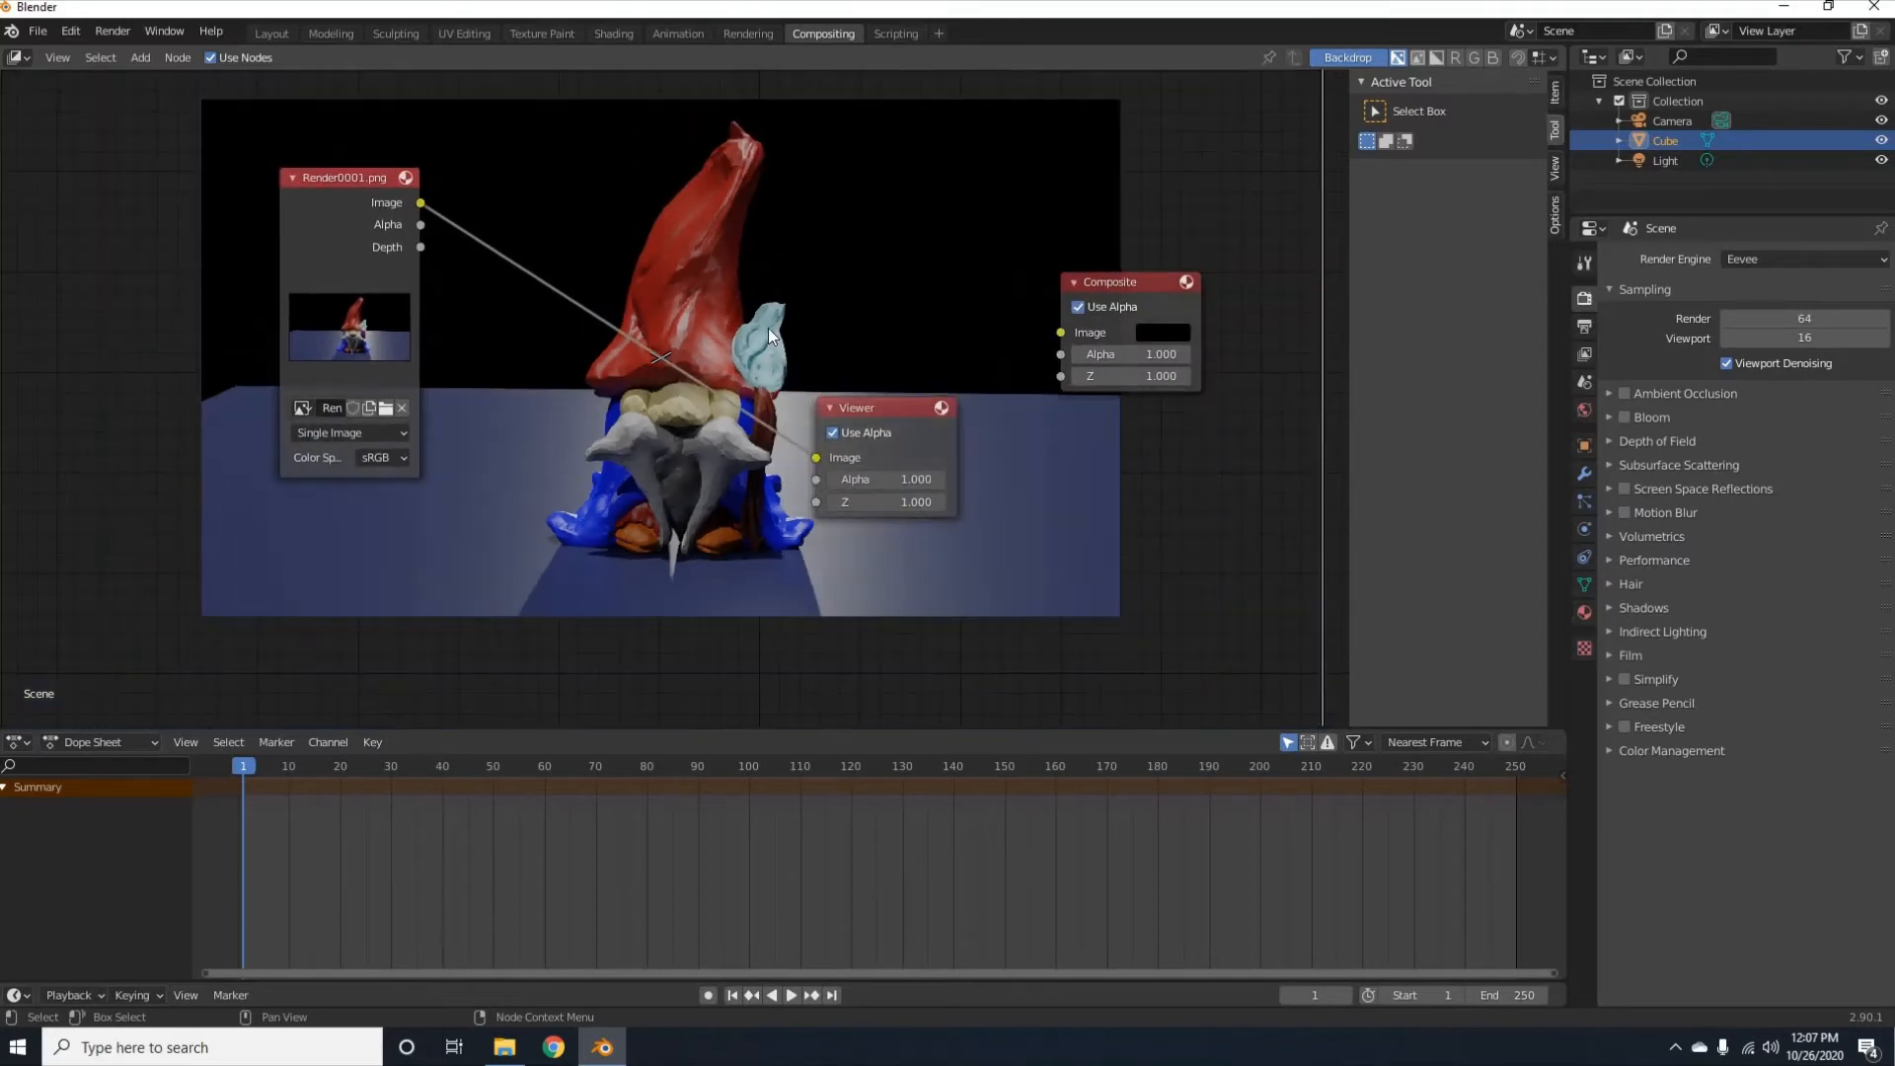
{"action": "key", "text": "alt+v"}
{"action": "key", "text": "alt+v"}
{"action": "key", "text": "alt+v"}
{"action": "key", "text": "alt+v"}
{"action": "key", "text": "alt+v"}
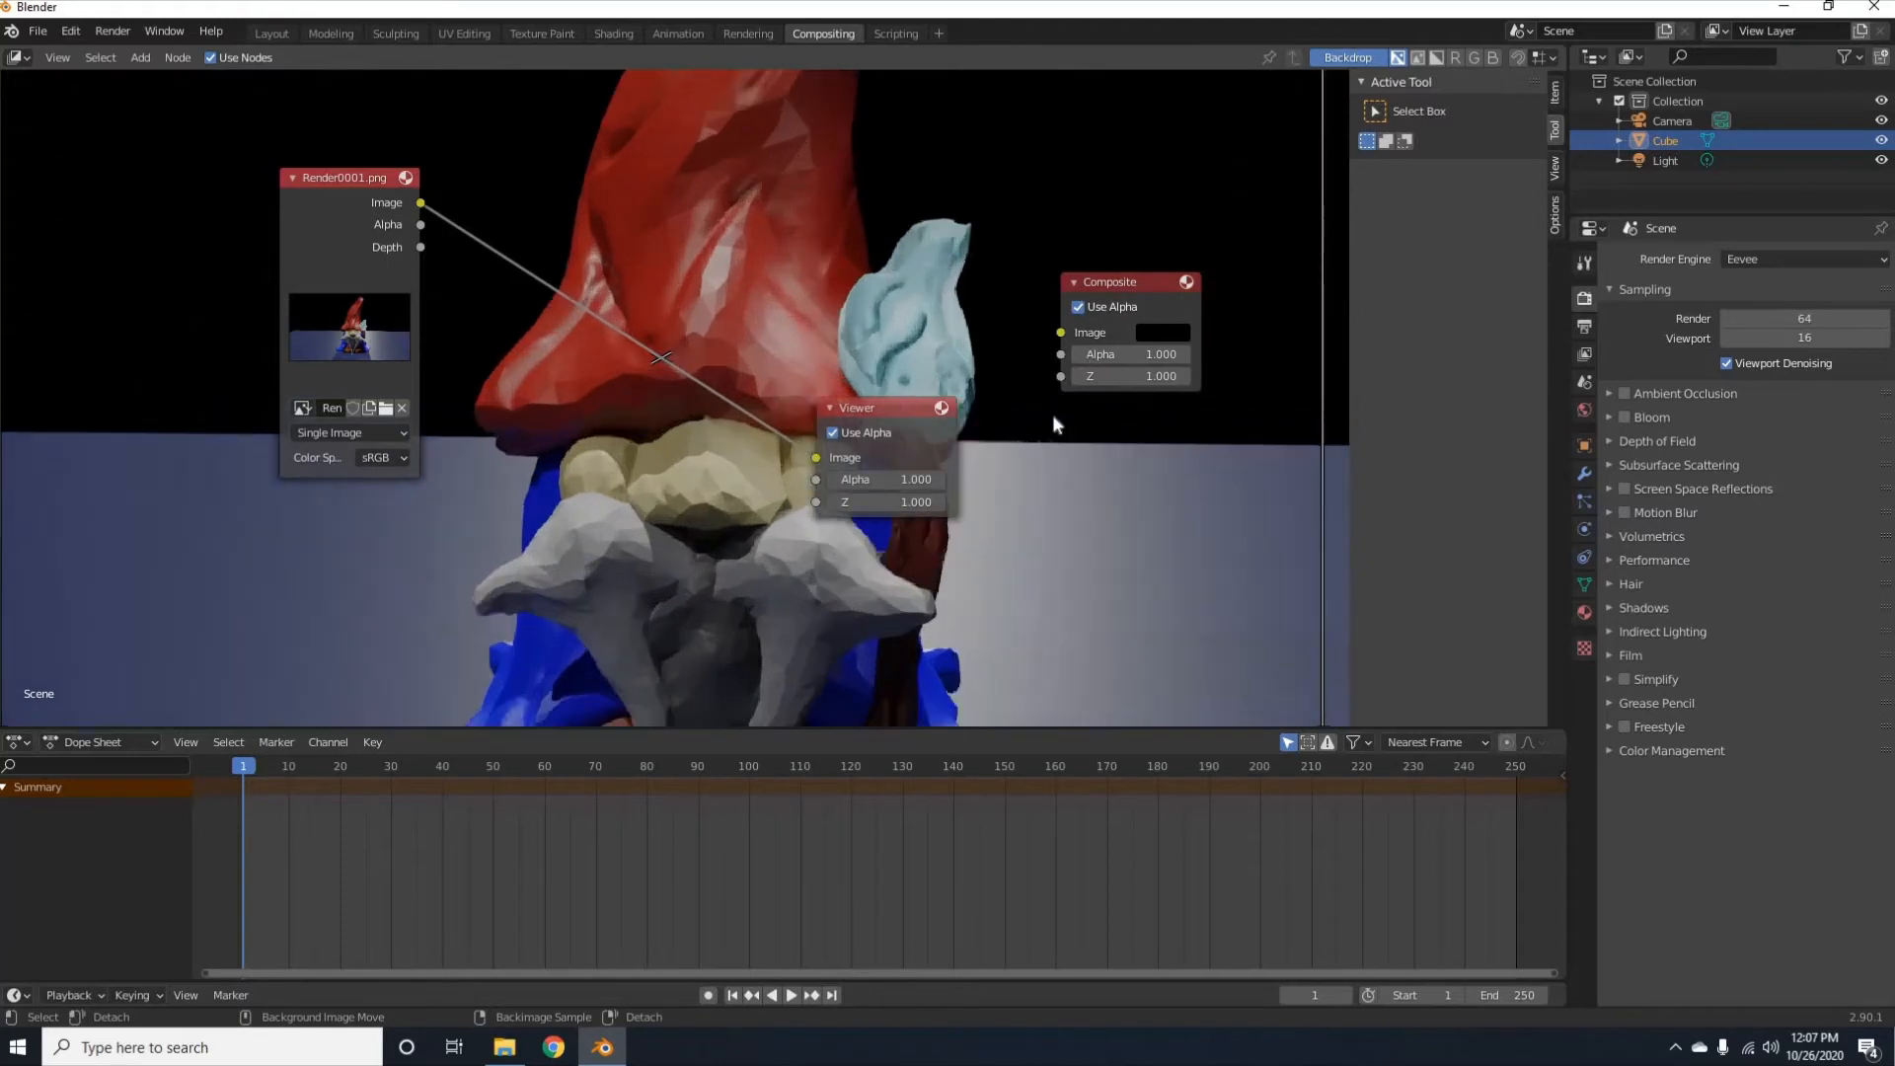
{"action": "key", "text": "alt+v"}
{"action": "key", "text": "alt+v"}
{"action": "key", "text": "alt+v"}
{"action": "middle_click_drag", "start_coordinate": [994, 291], "coordinate": [859, 340], "text": "alt"}
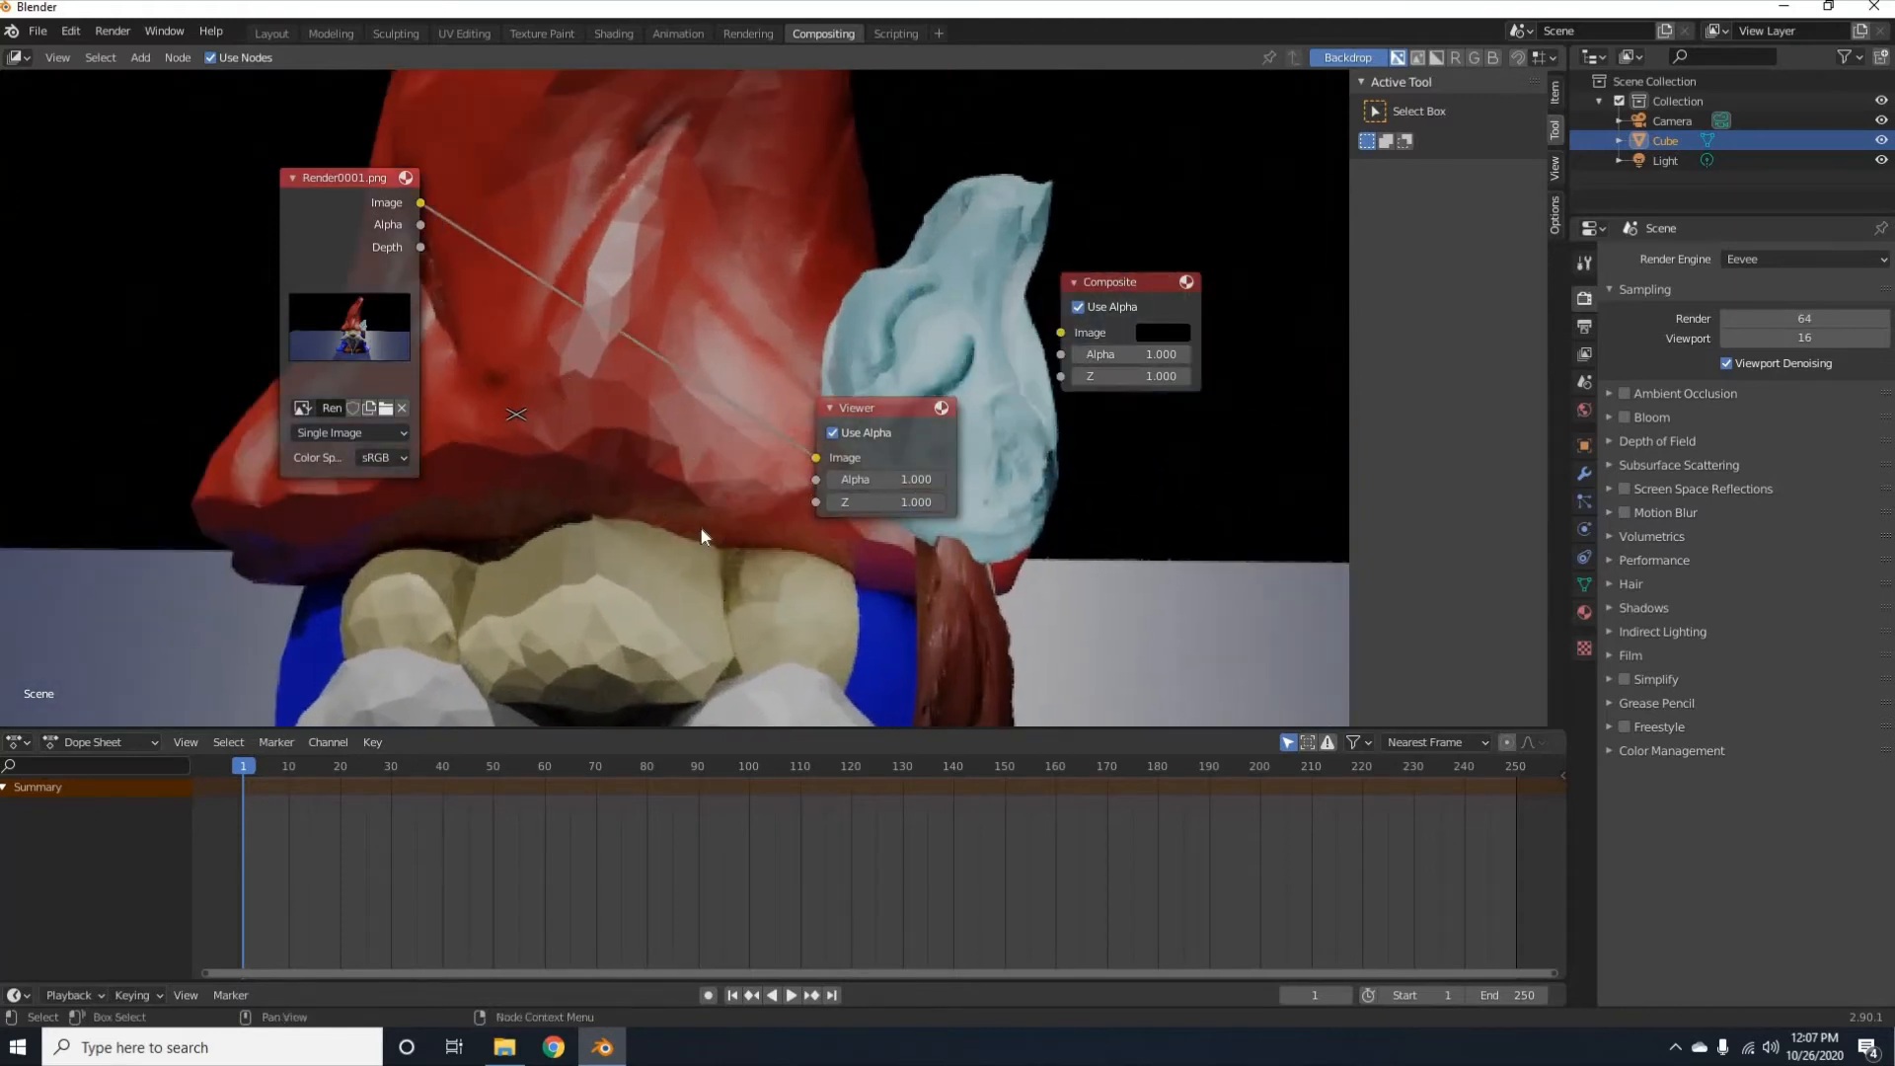
Insert a Denoise node on the link between the Image and Viewer nodes, and move the Viewer node clear of the staff tip.
{"action": "key", "text": "shift+a"}
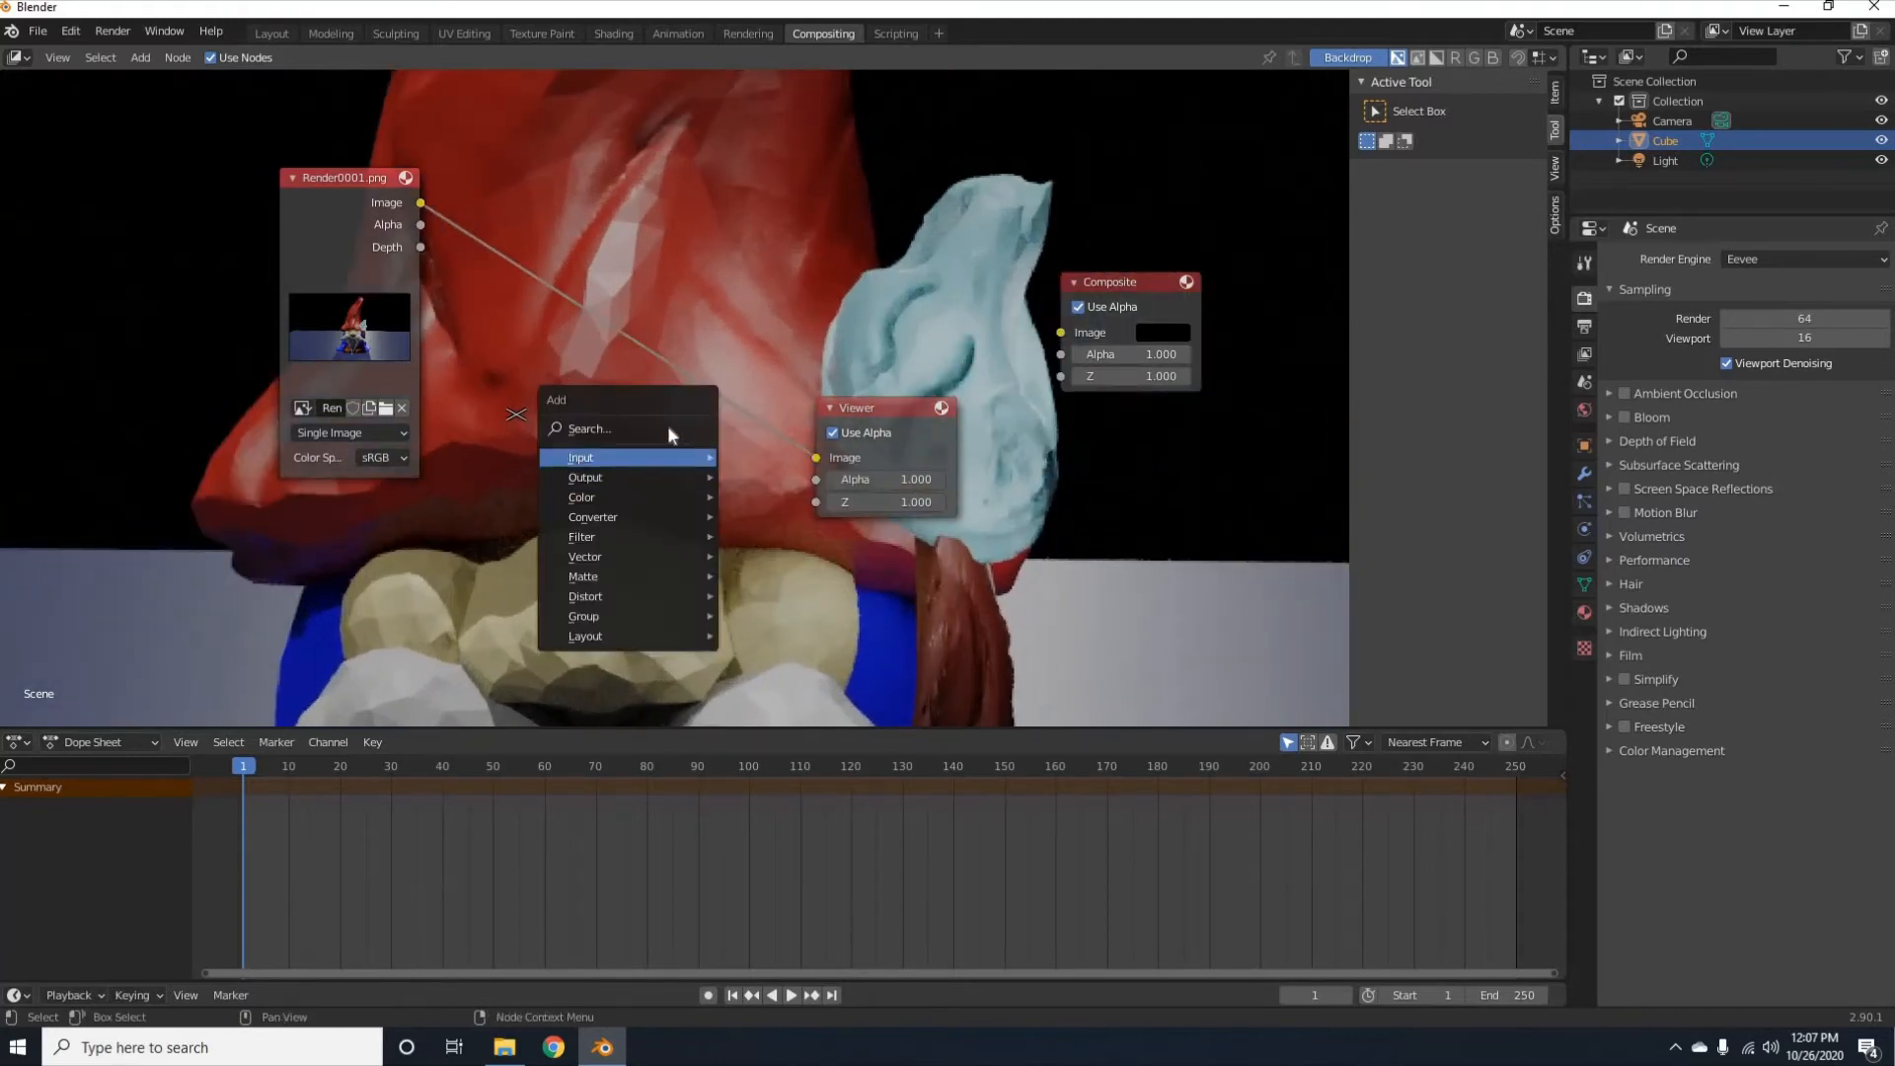
{"action": "left_click", "coordinate": [667, 425]}
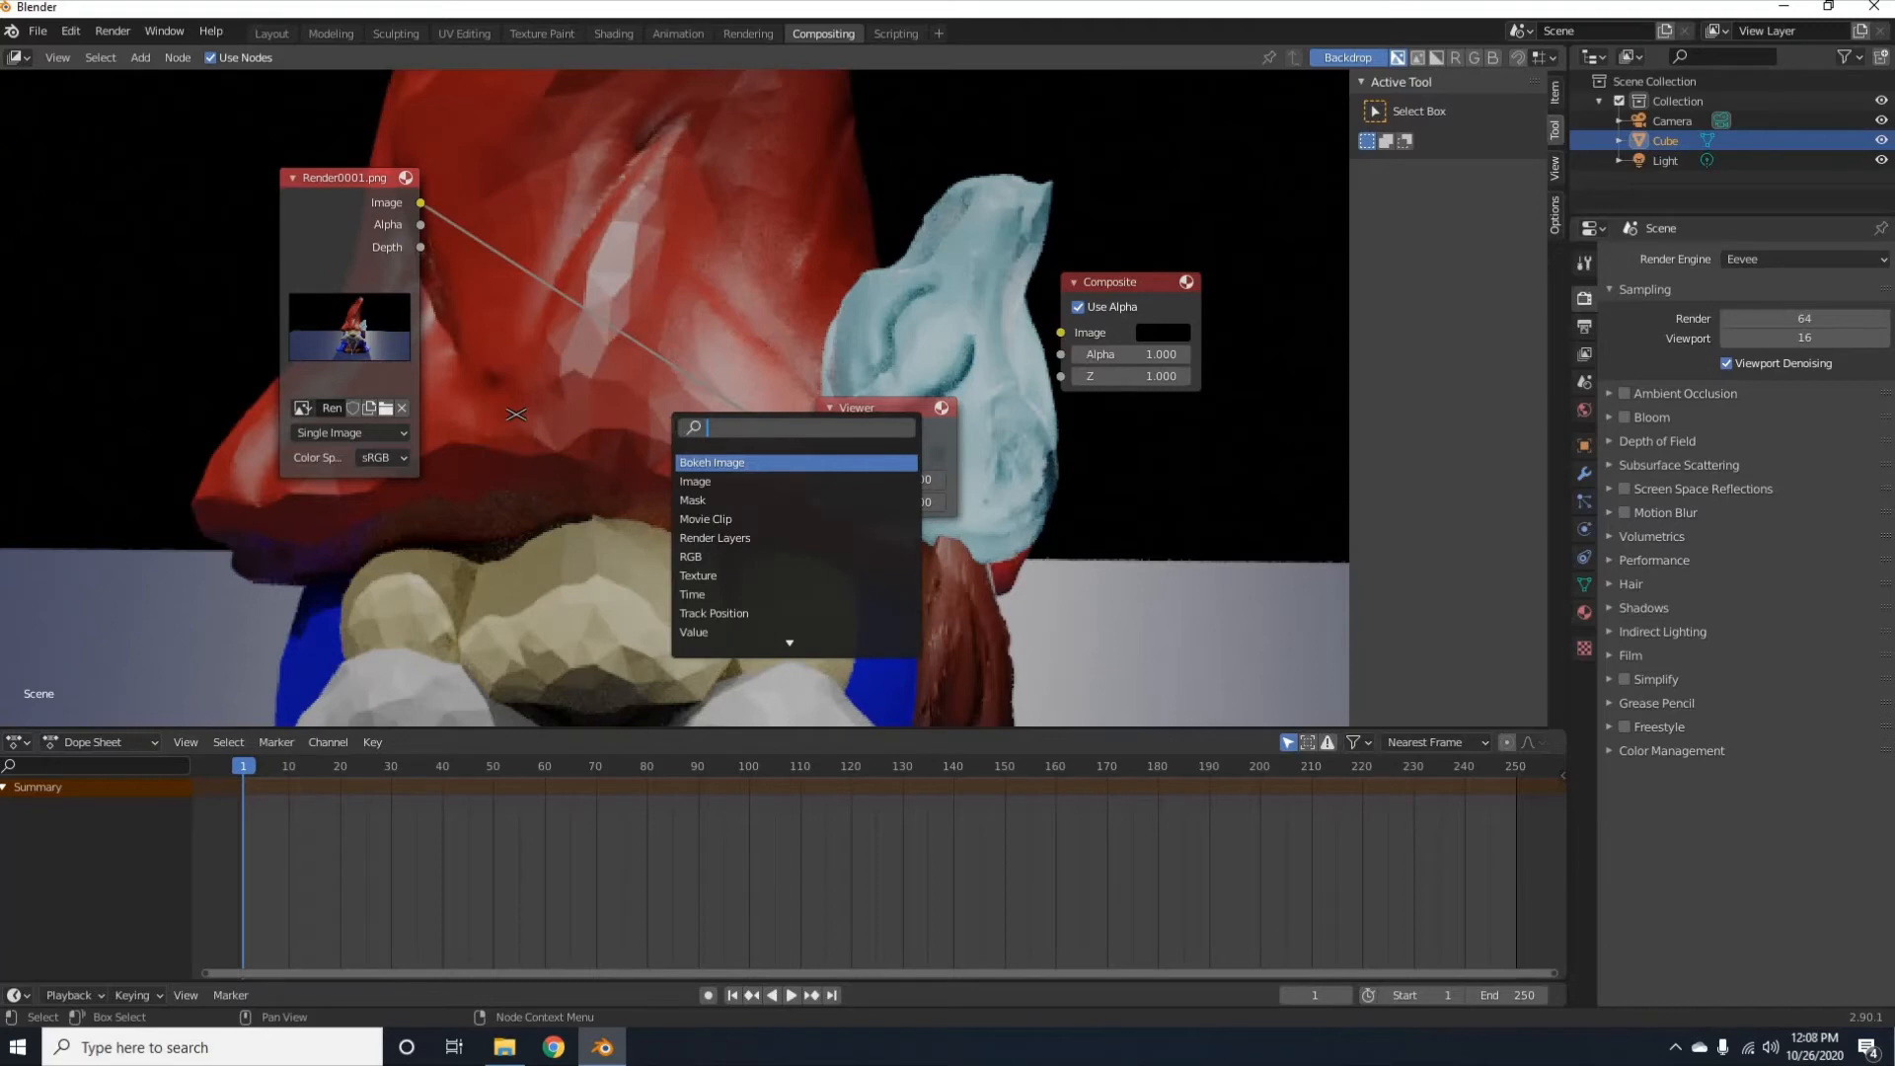
{"action": "type", "text": "denoise"}
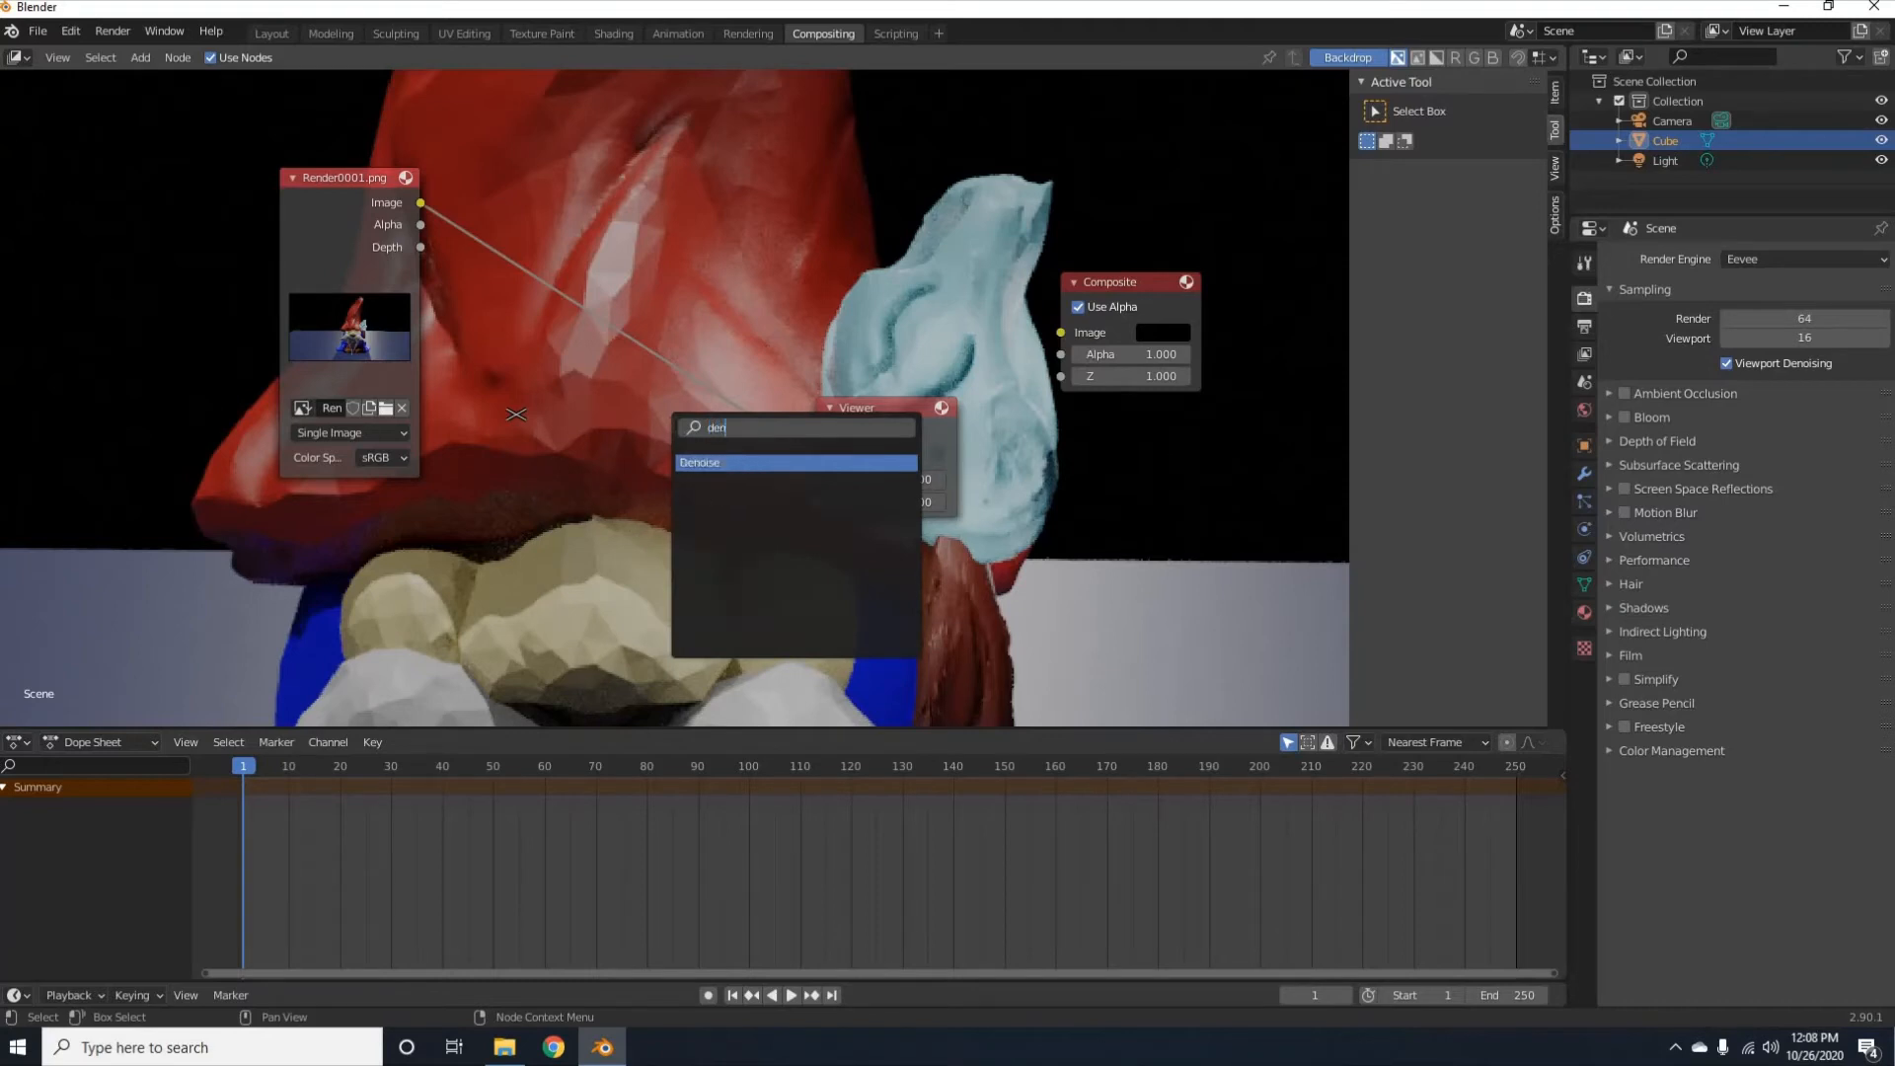
{"action": "key", "text": "Return"}
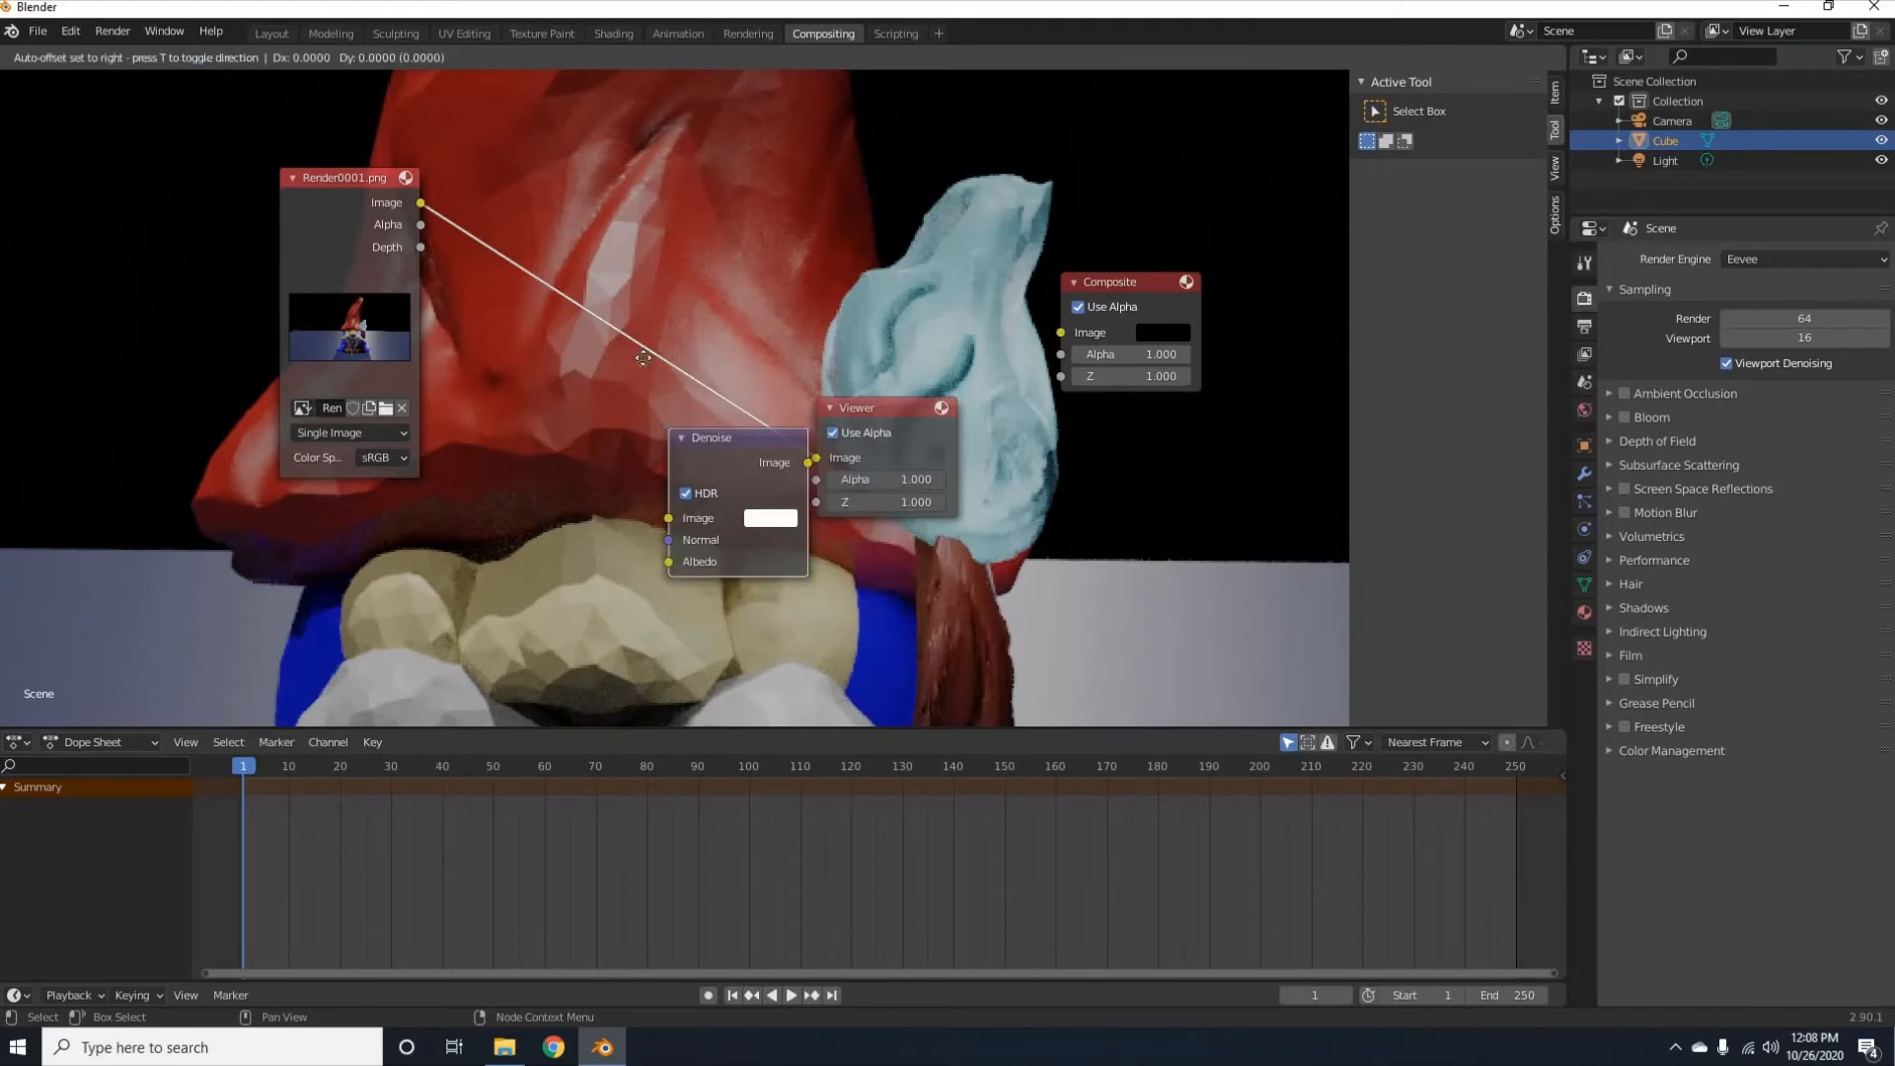
{"action": "left_click", "coordinate": [584, 279]}
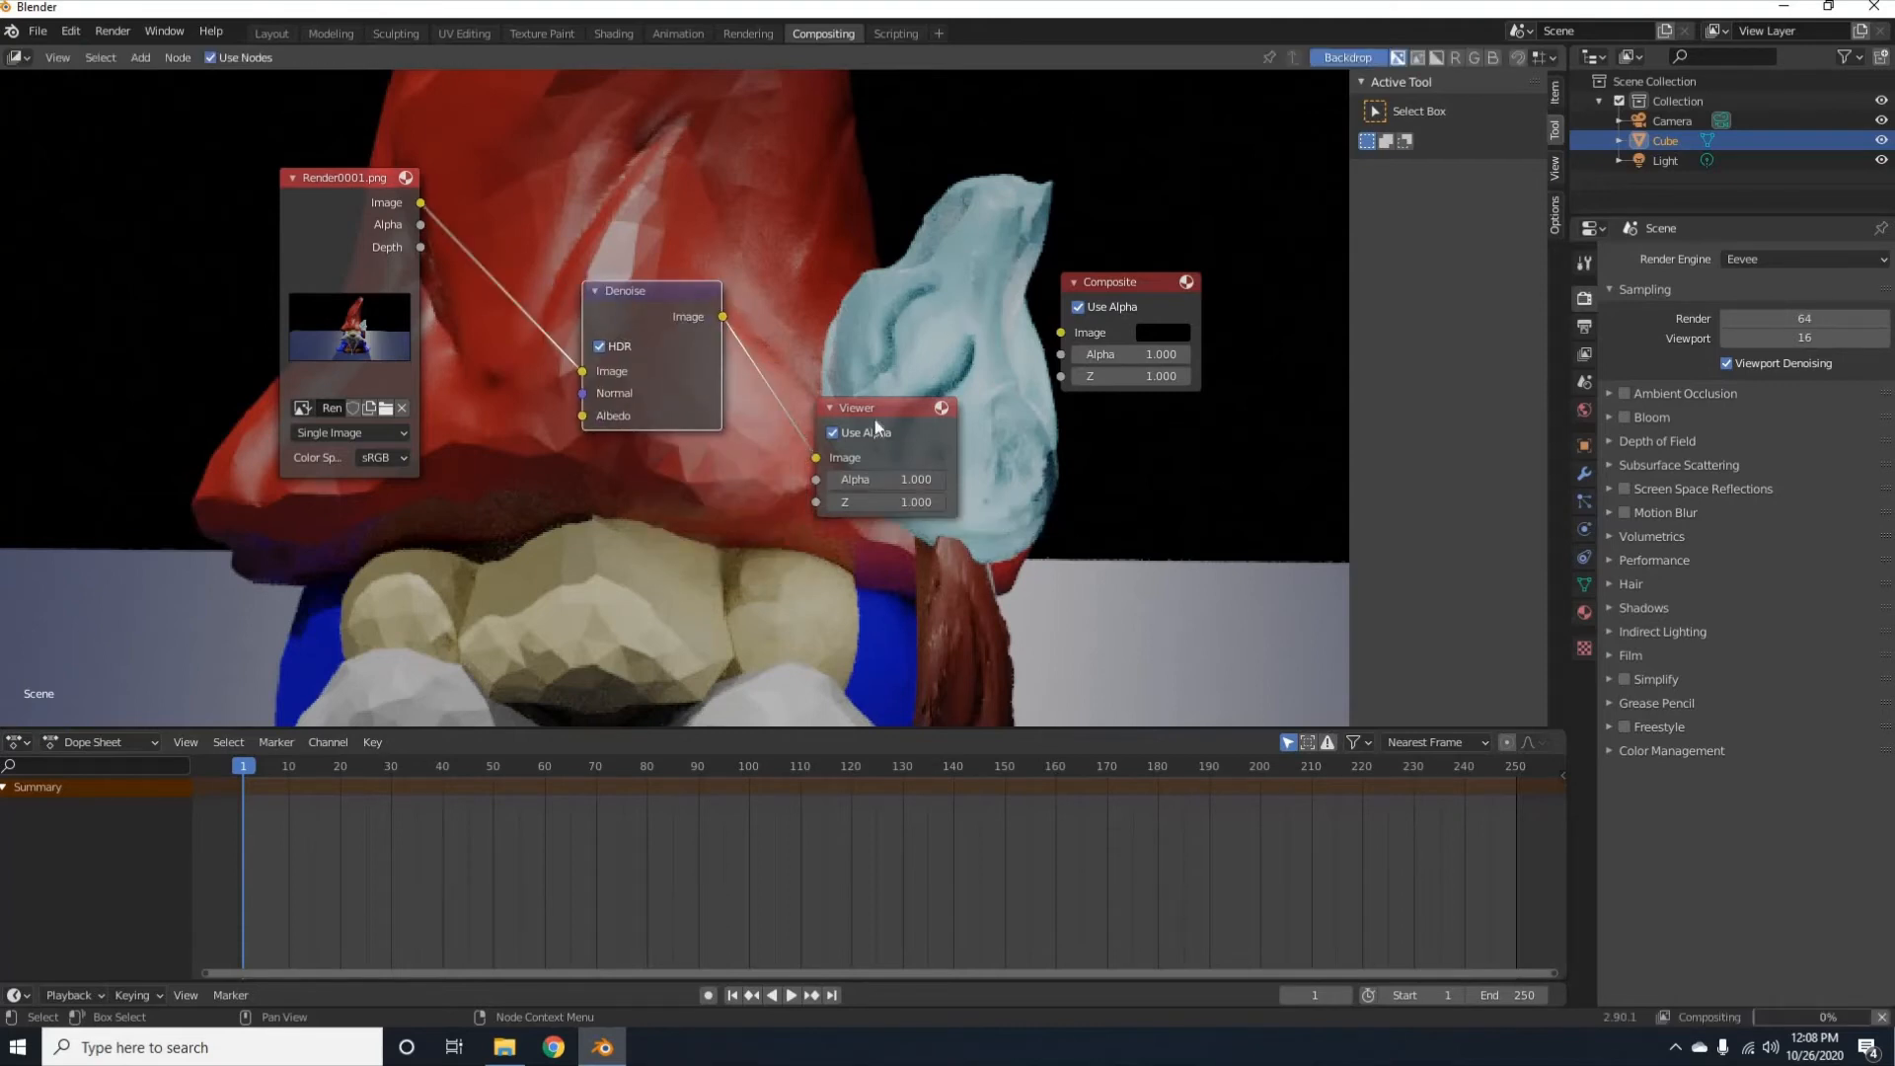
{"action": "left_click_drag", "start_coordinate": [875, 418], "coordinate": [1017, 547]}
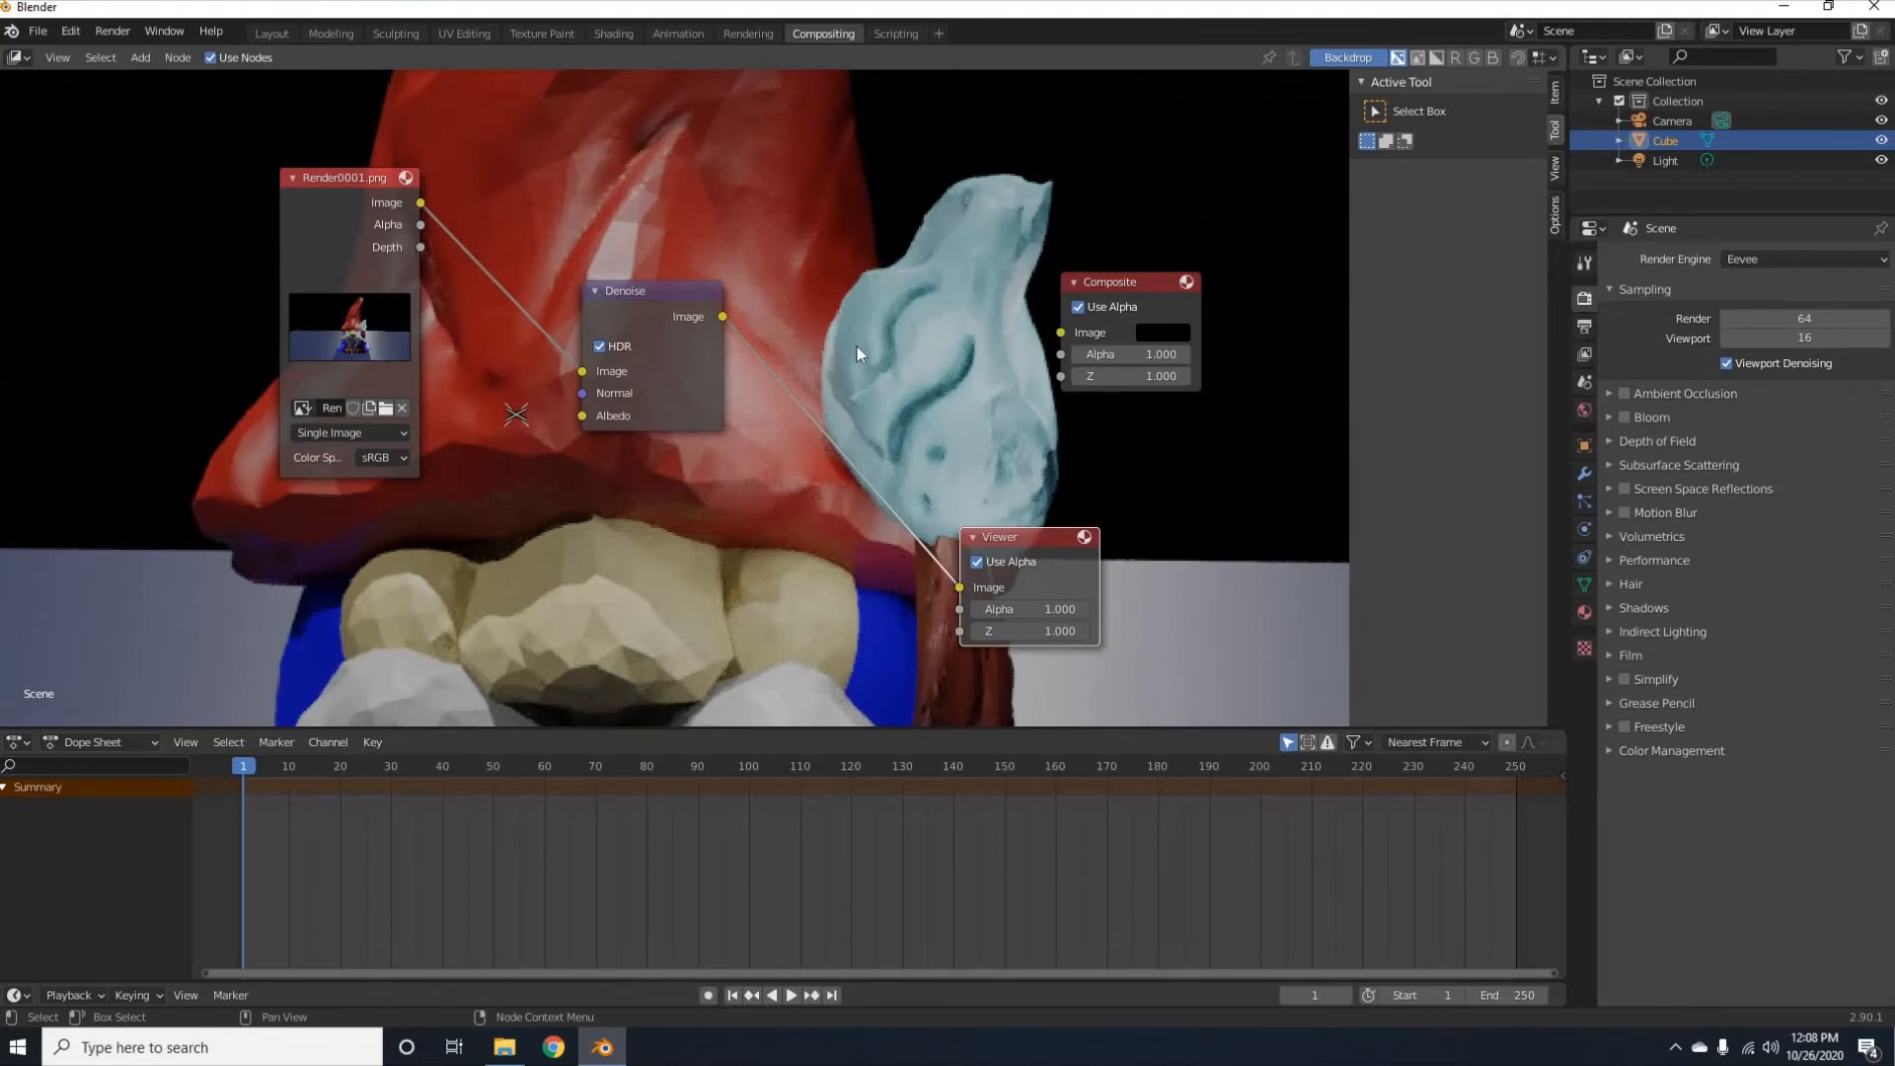
Shrink the backdrop and shift it sideways to examine the whole denoised gnome between the nodes.
{"action": "key", "text": "alt+v"}
{"action": "key", "text": "v"}
{"action": "key", "text": "v"}
{"action": "key", "text": "v"}
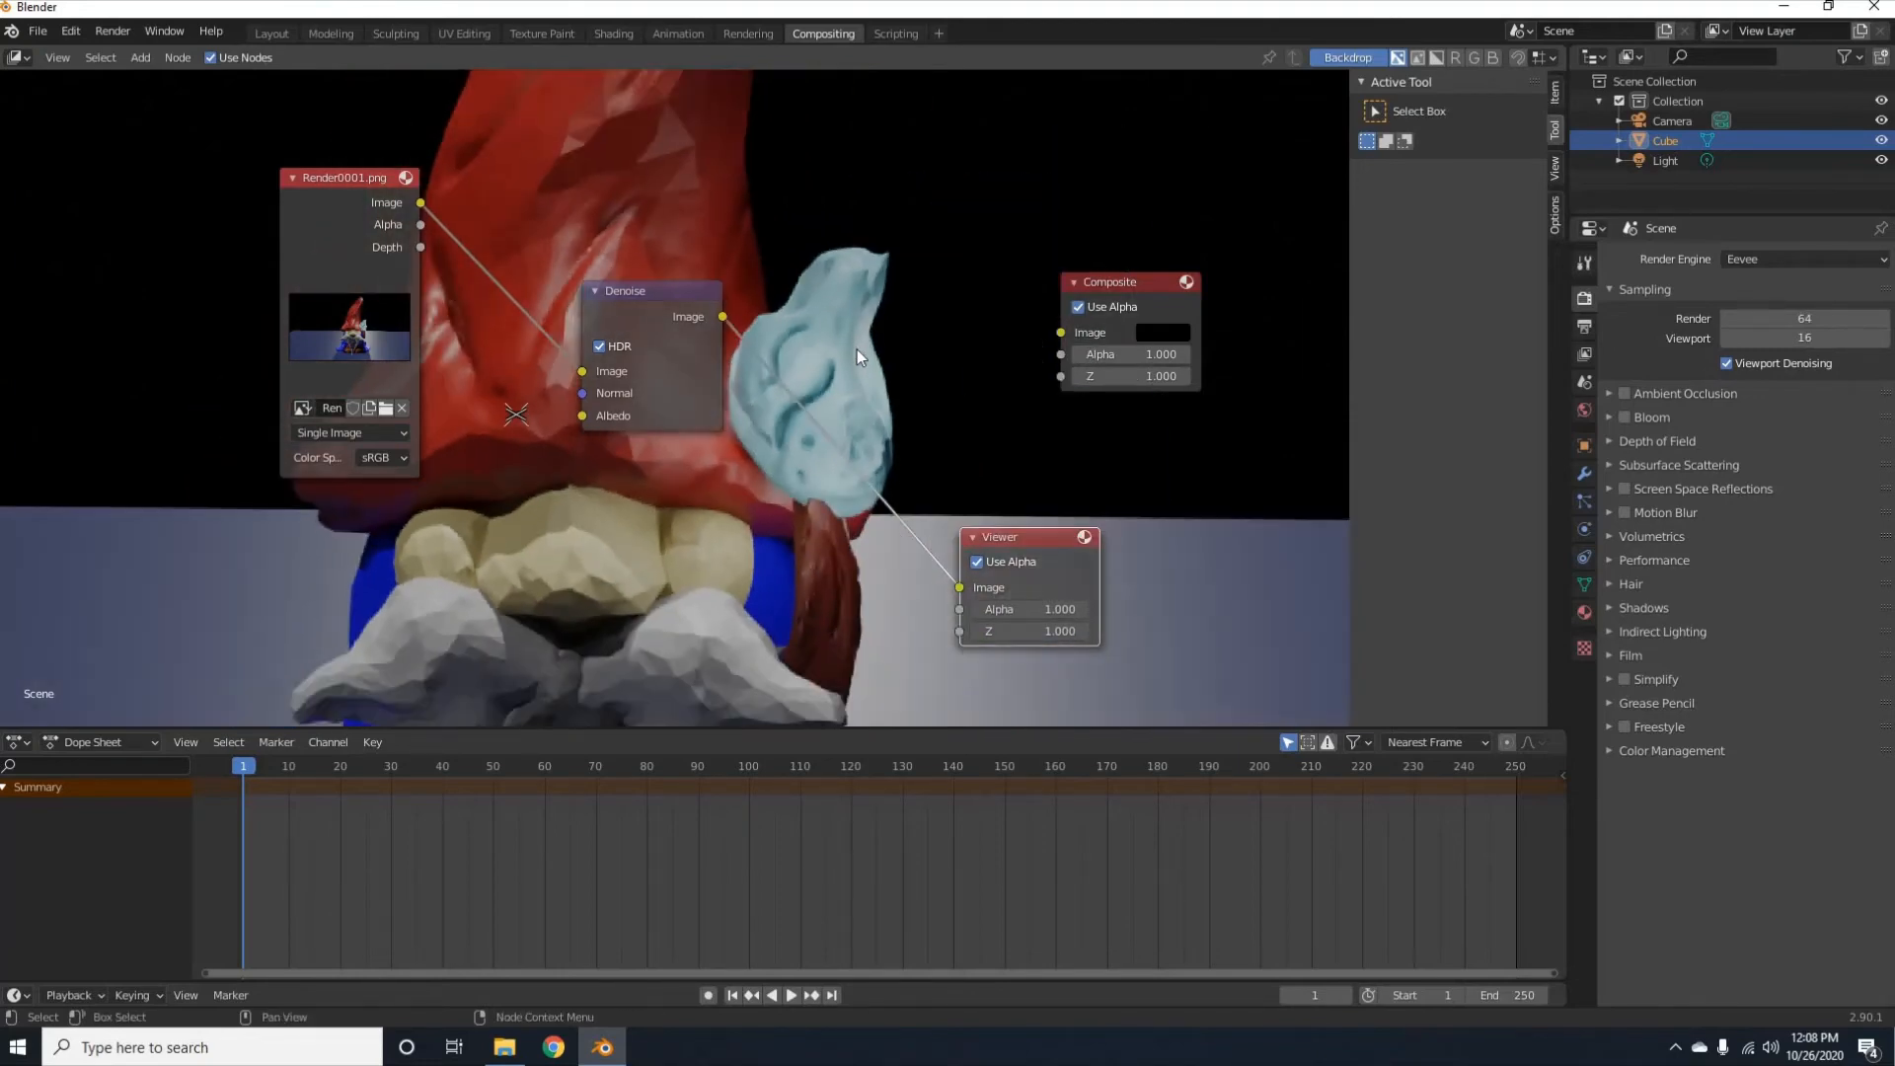
{"action": "key", "text": "v"}
{"action": "key", "text": "v"}
{"action": "key", "text": "v"}
{"action": "key", "text": "v"}
{"action": "middle_click_drag", "start_coordinate": [863, 335], "coordinate": [1058, 335], "text": "alt"}
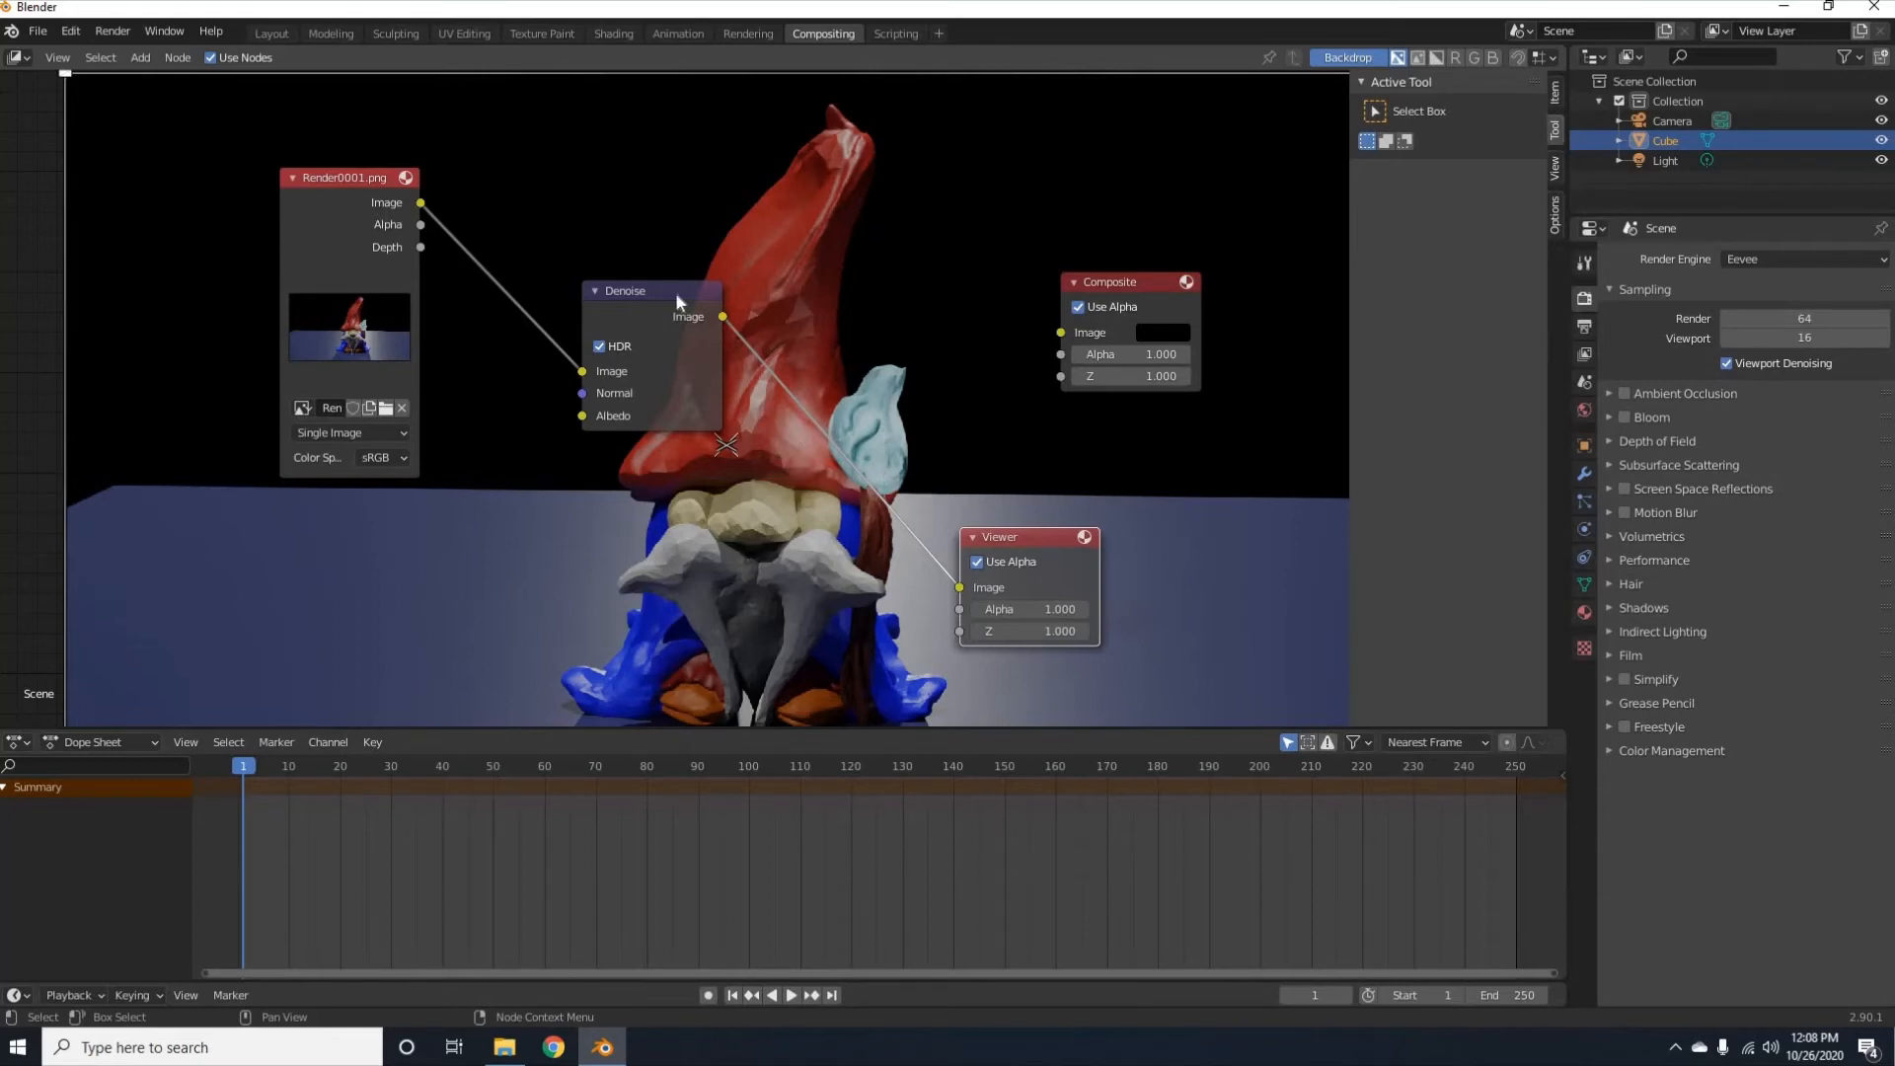
Place the Denoise node beside the Image node and link its Image output to the Composite node's Image input.
{"action": "left_click_drag", "start_coordinate": [675, 292], "coordinate": [520, 309]}
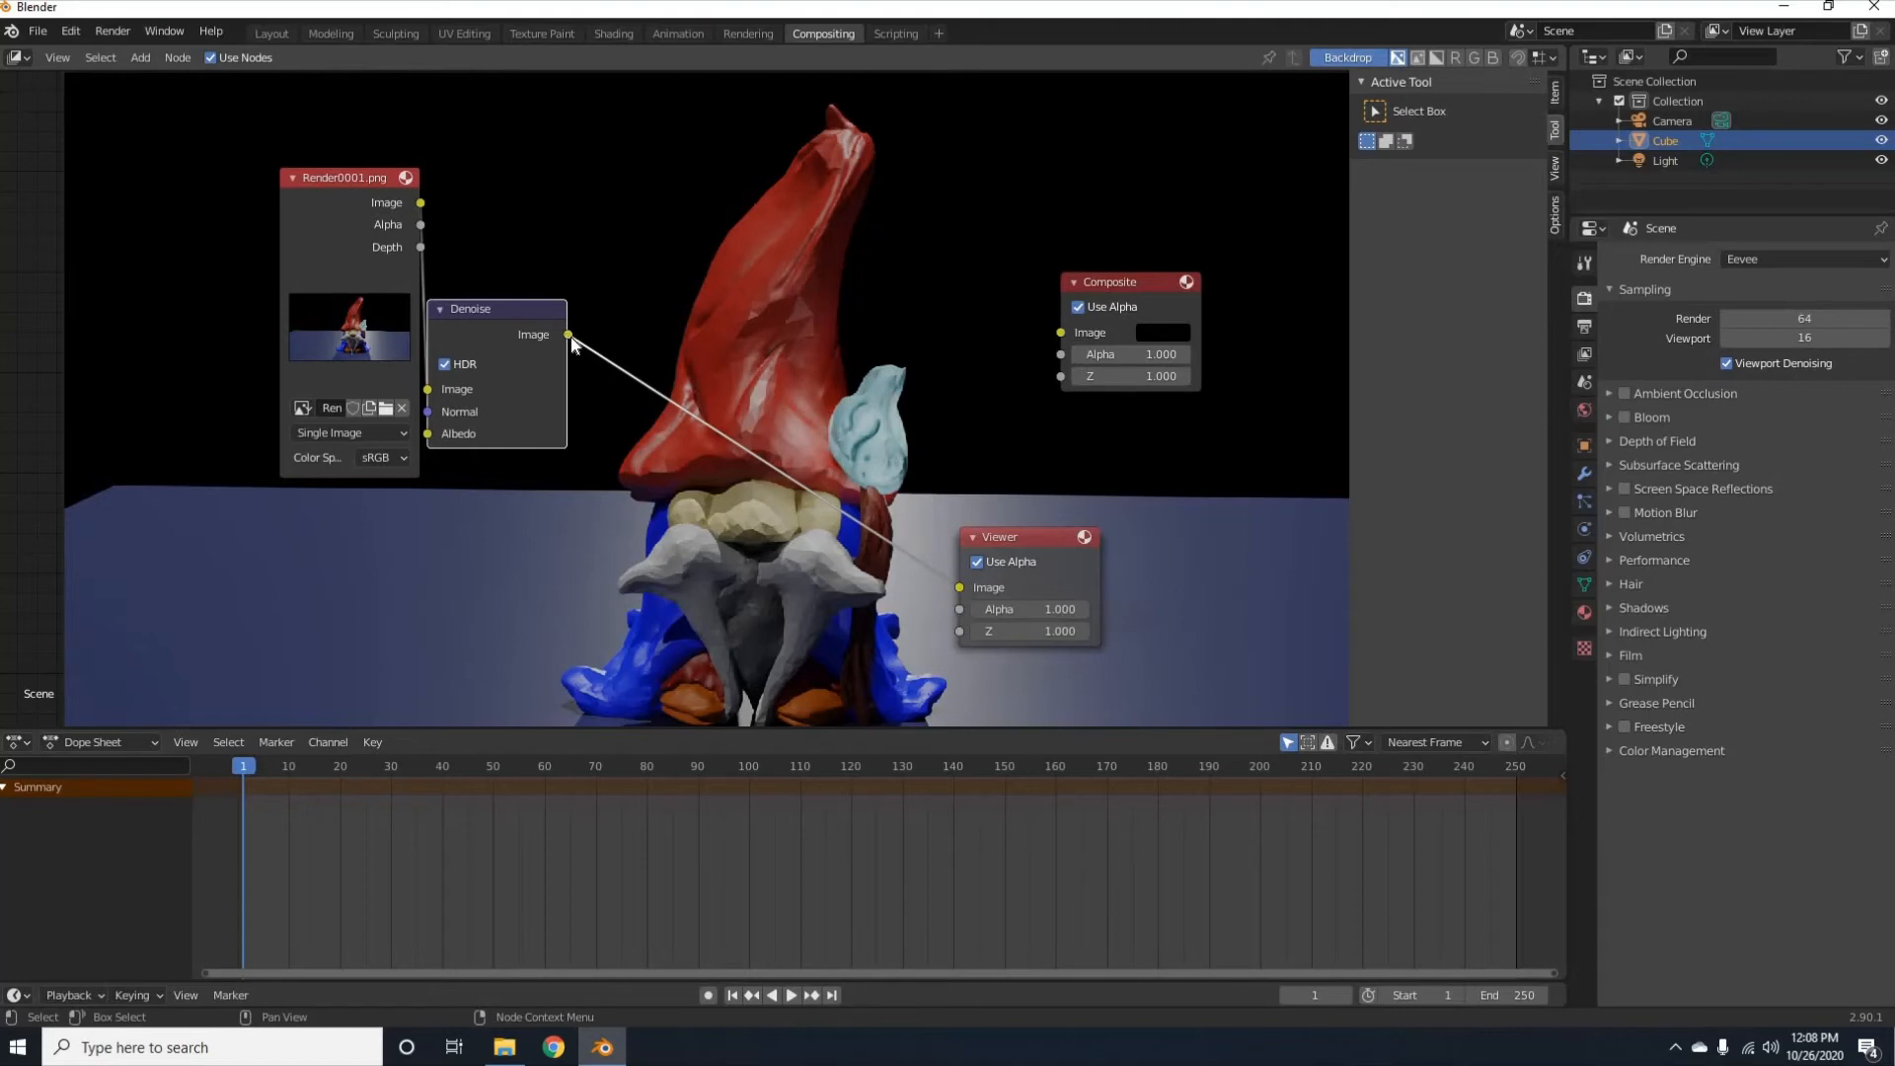
{"action": "left_click_drag", "start_coordinate": [569, 335], "coordinate": [1058, 337]}
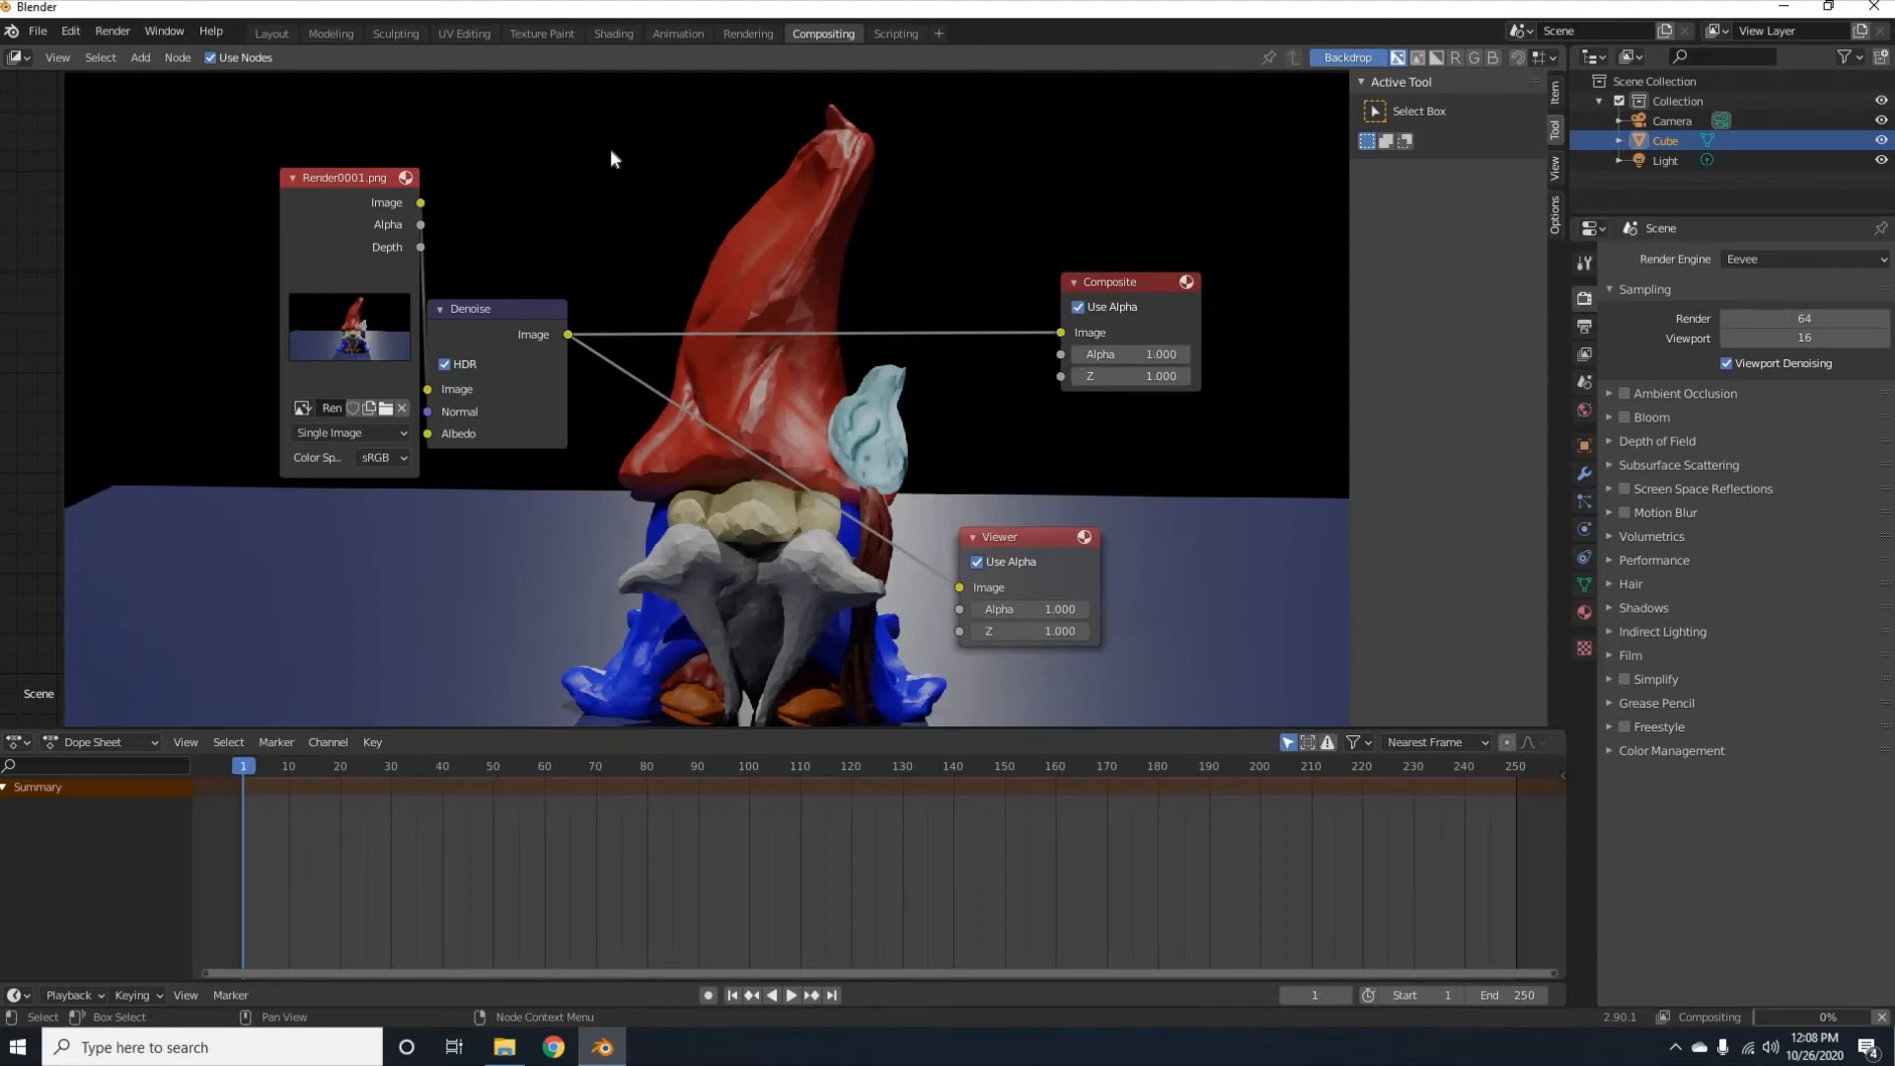
Set the render output path to the Desktop with the file name "render denoised".
{"action": "left_click", "coordinate": [1584, 329]}
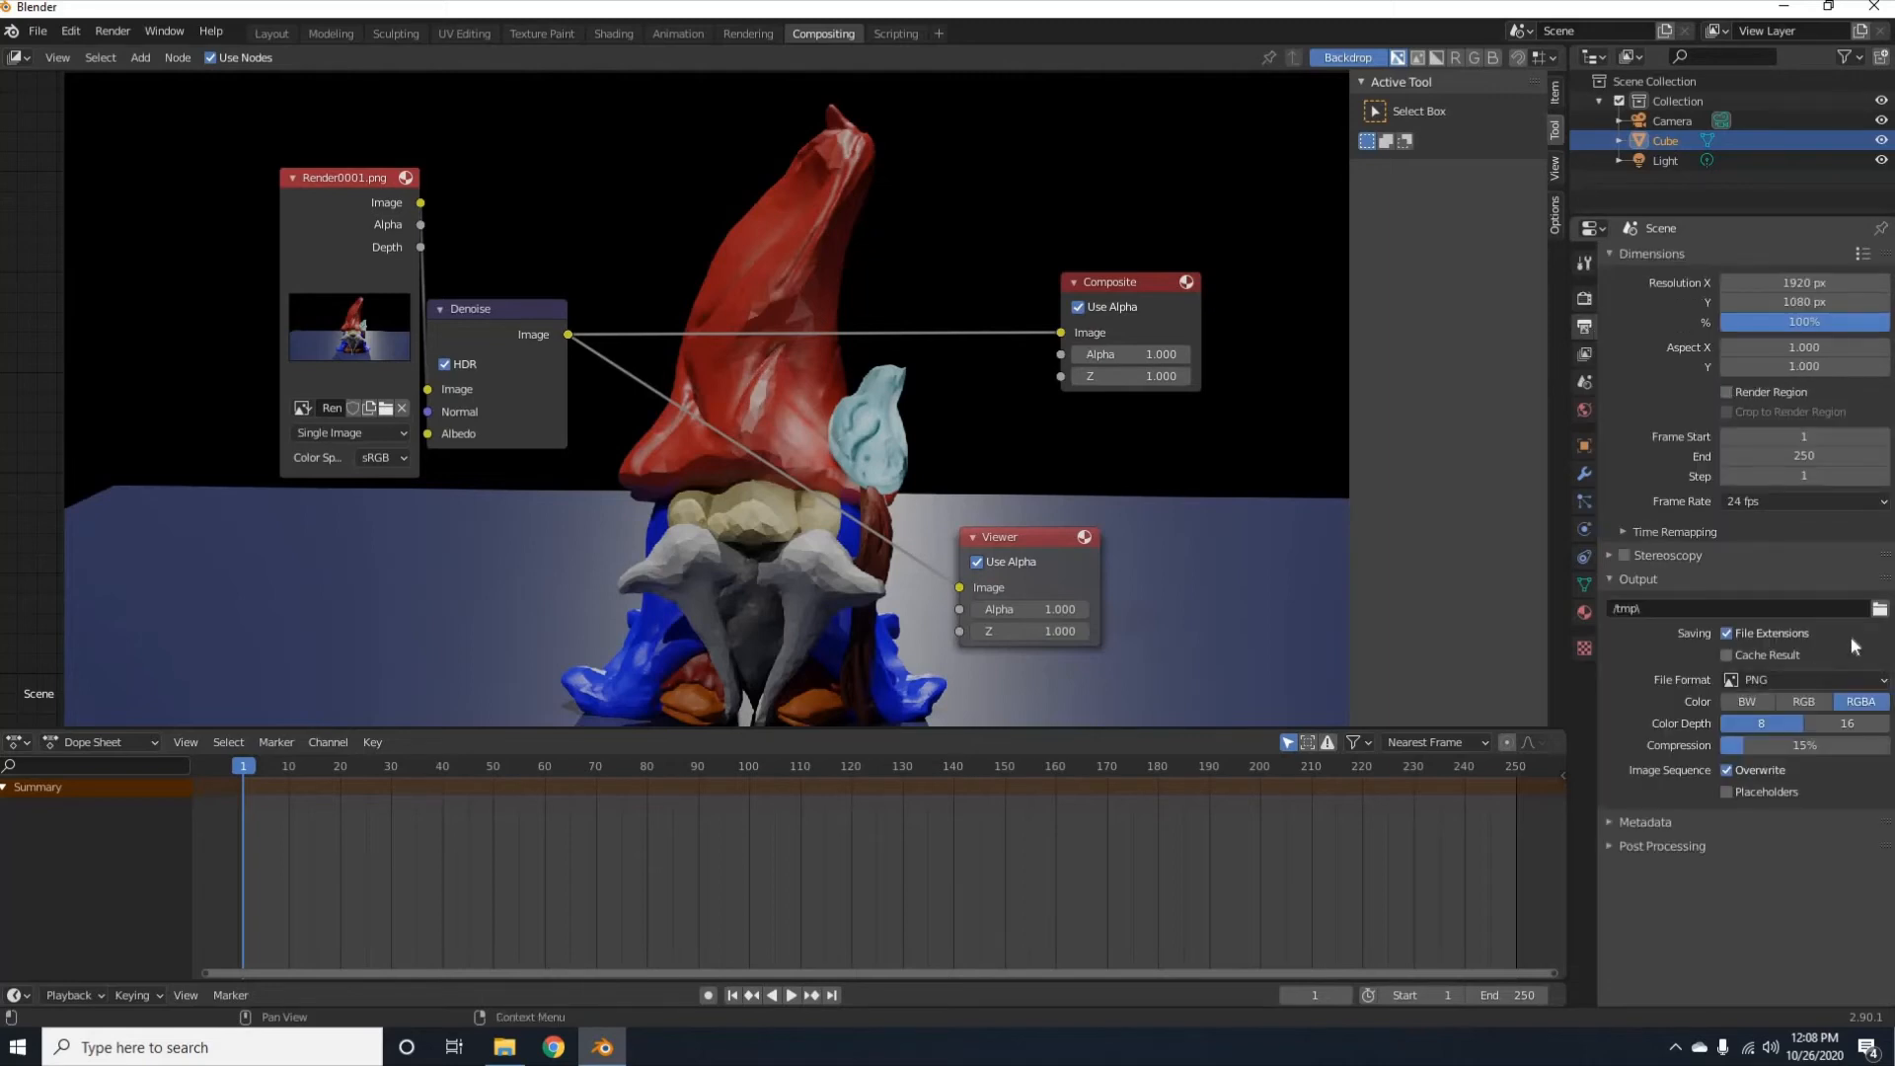
{"action": "left_click", "coordinate": [1878, 609]}
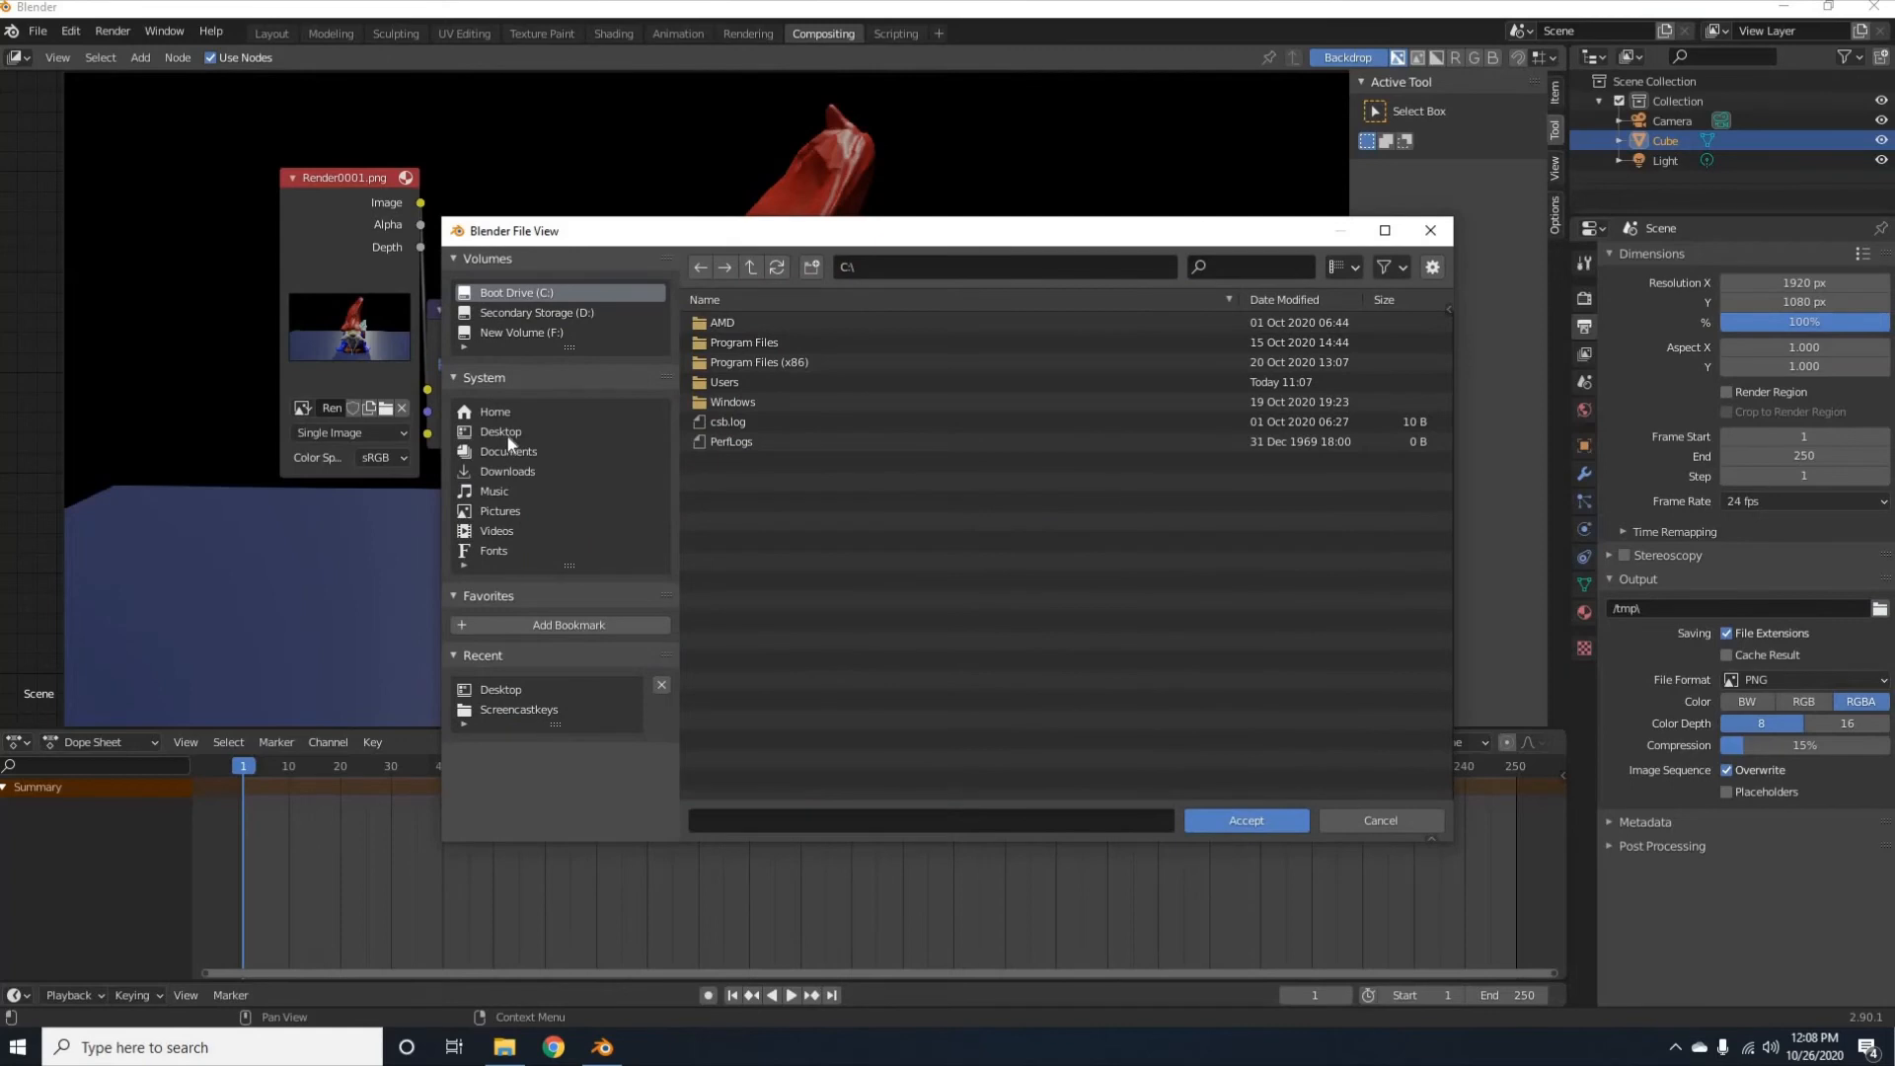
{"action": "left_click", "coordinate": [507, 435]}
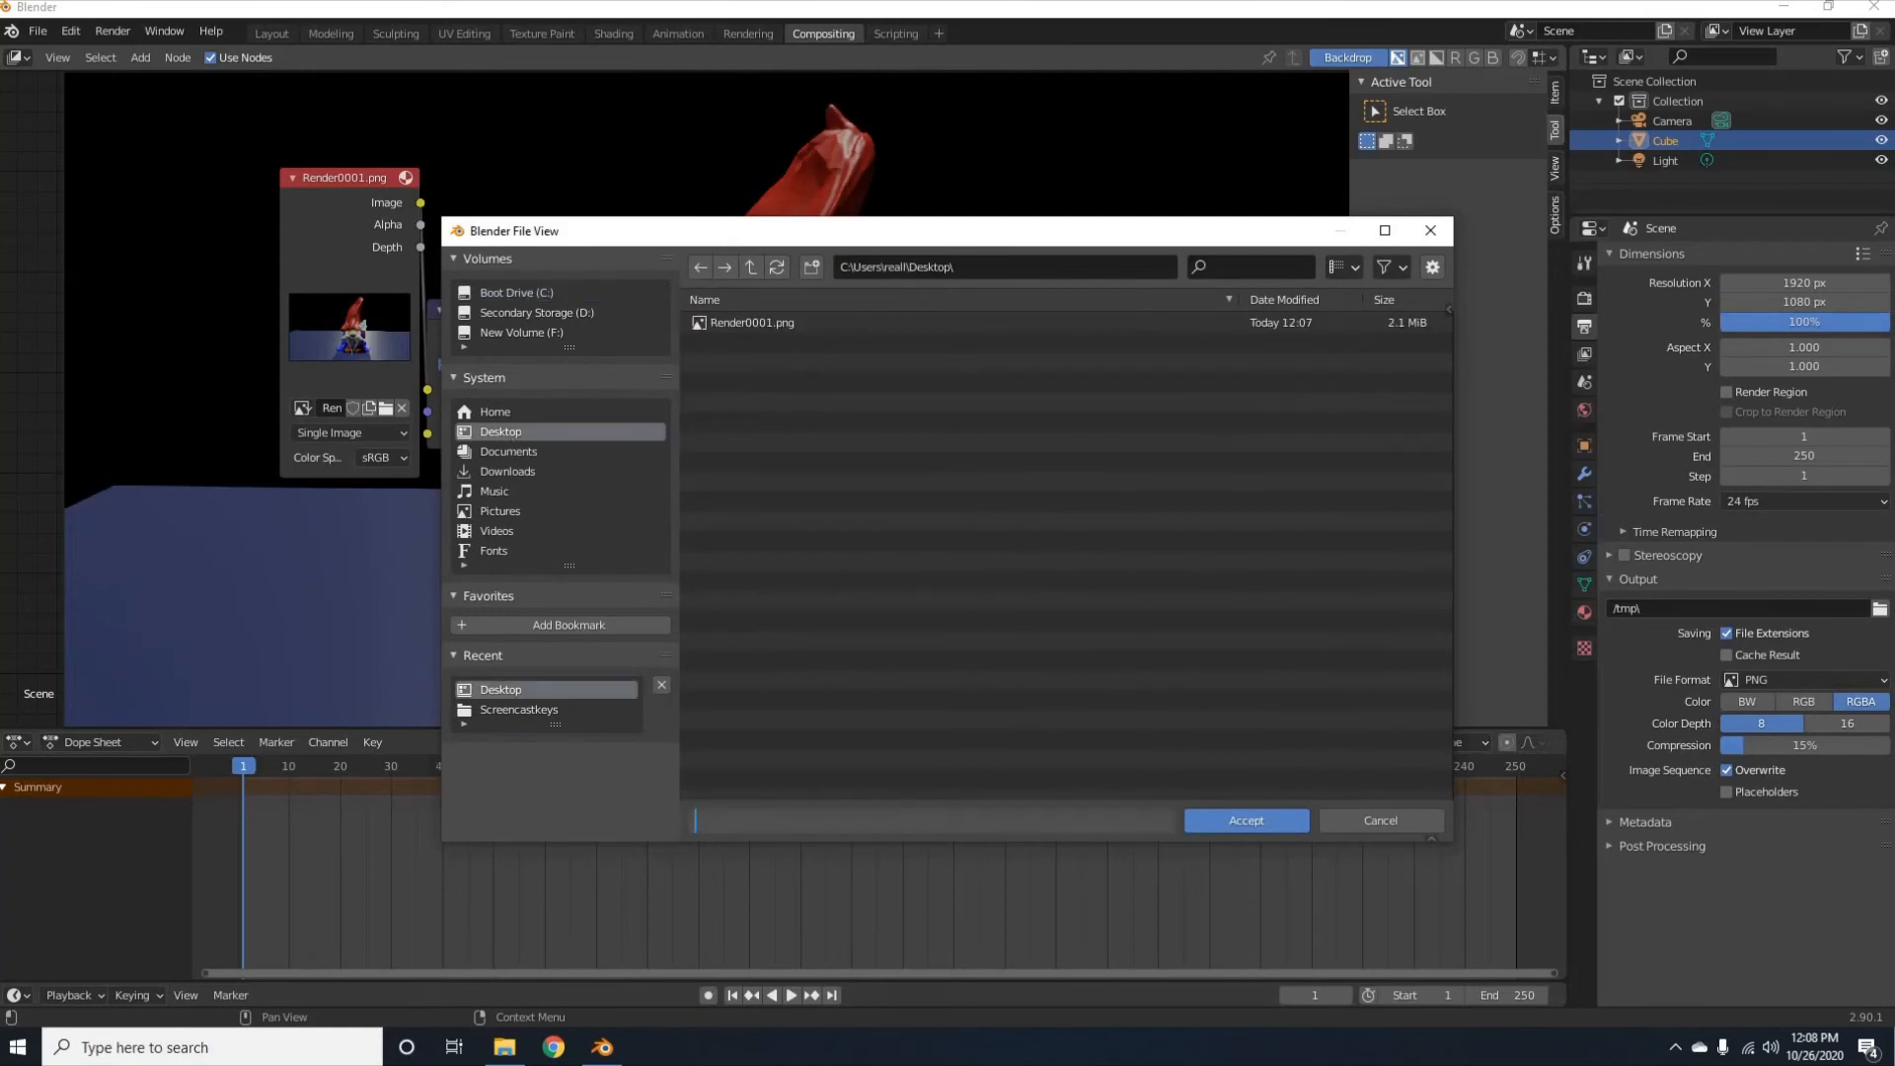
{"action": "type", "text": "render denoised"}
{"action": "key", "text": "Return"}
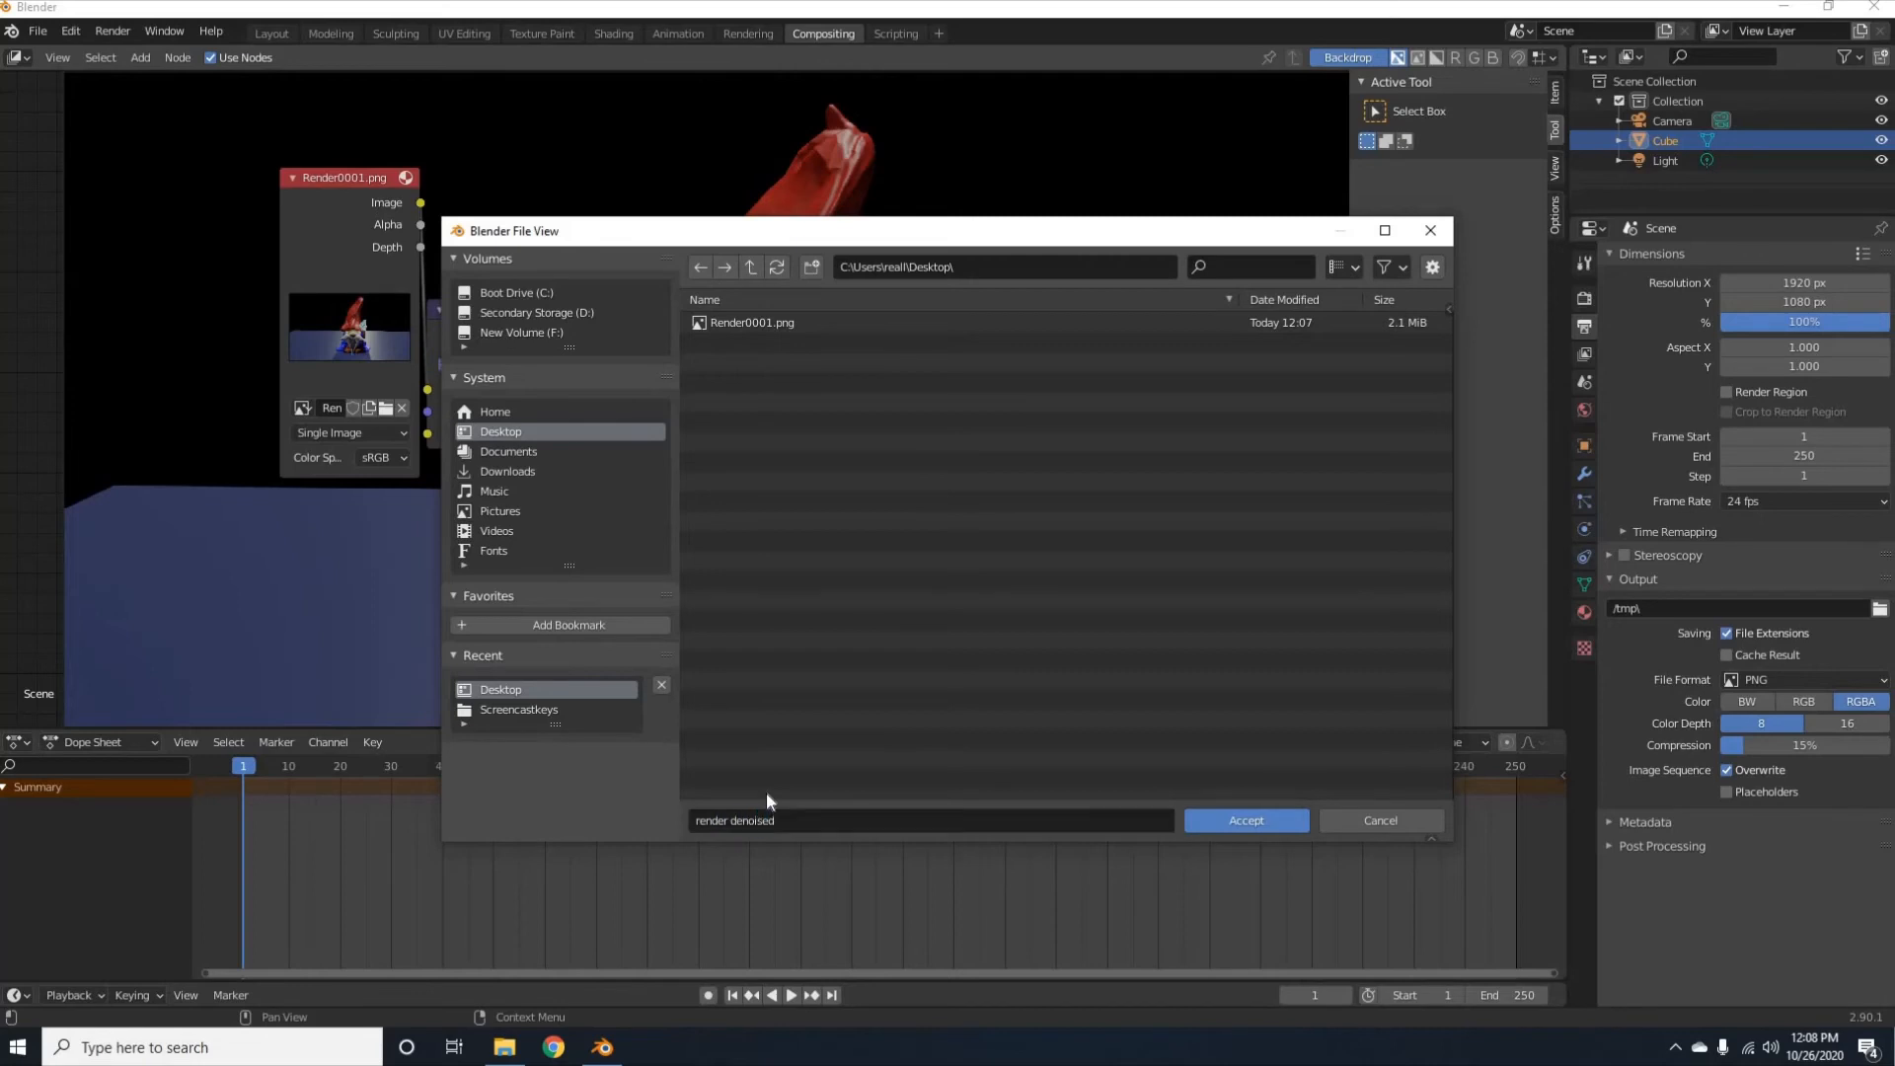
{"action": "left_click", "coordinate": [1282, 825]}
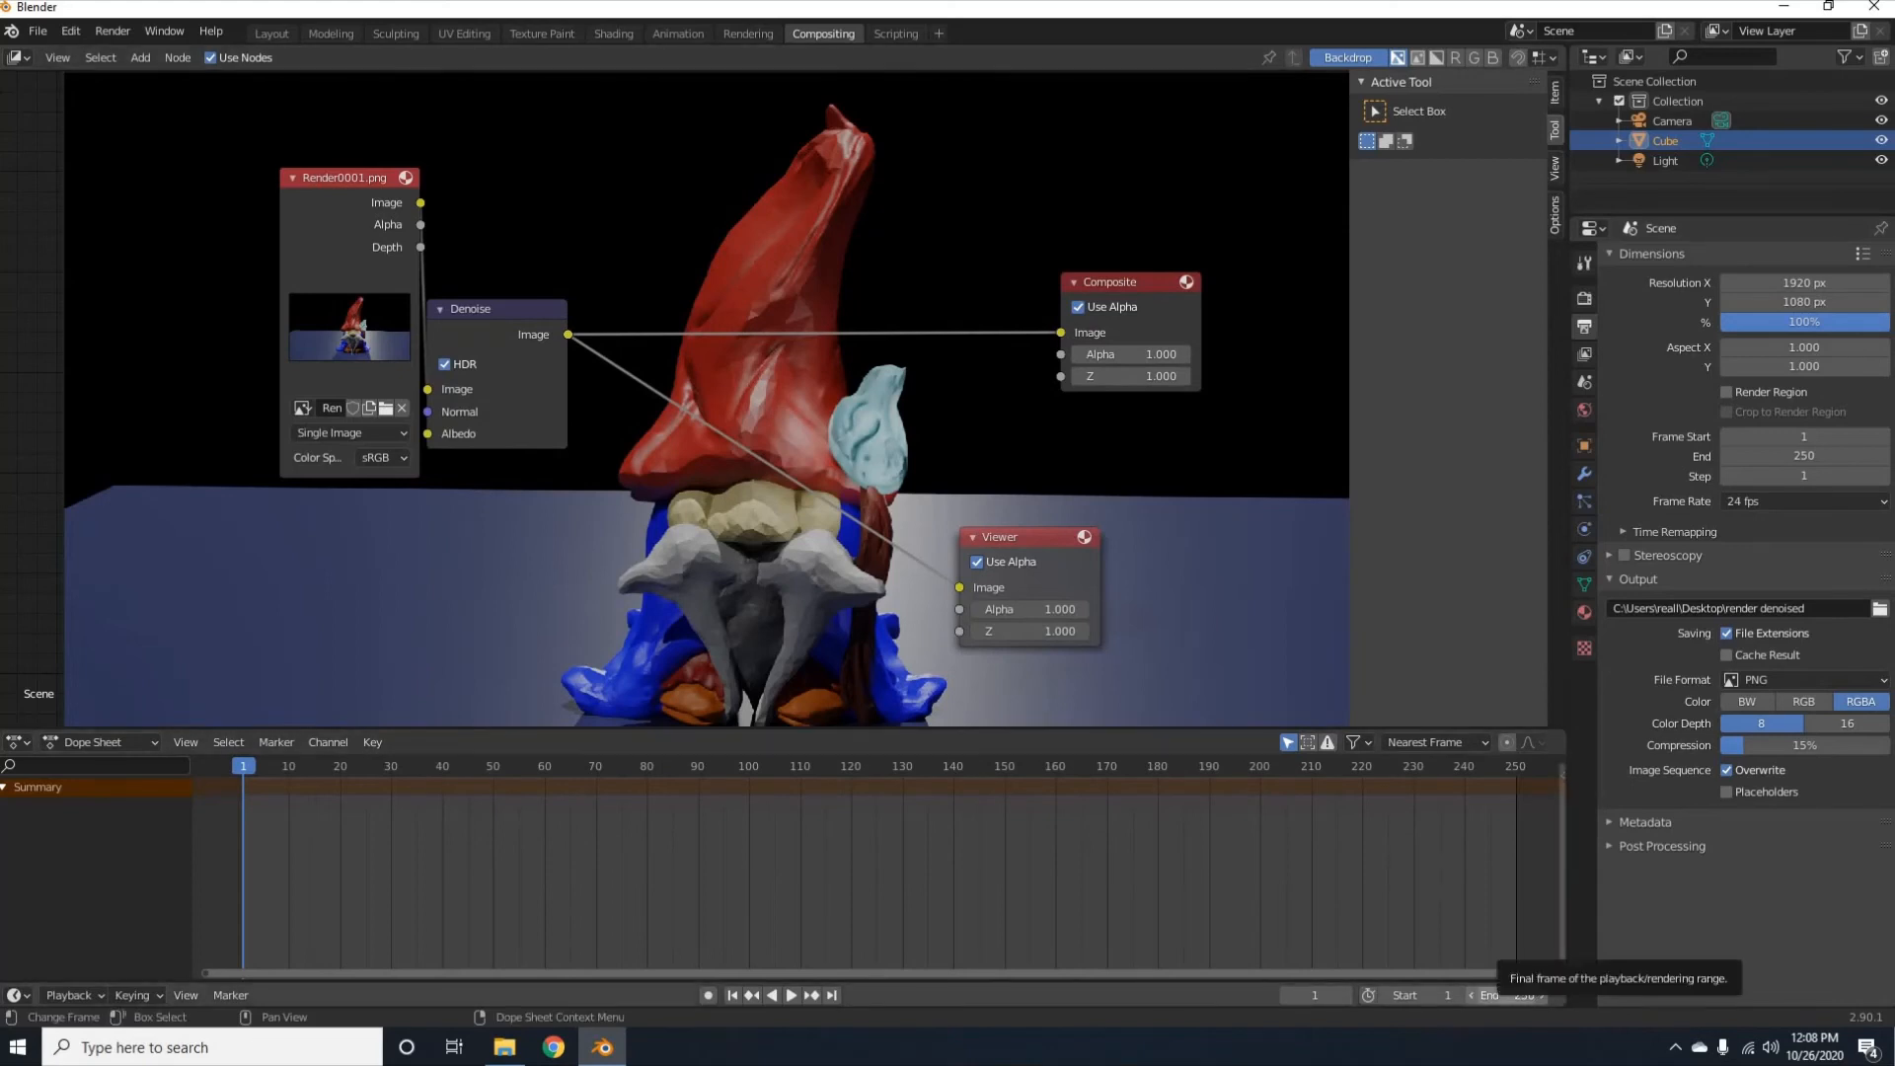
Set the end frame to 1 and render the animation through the compositor, with the full result in view.
{"action": "left_click", "coordinate": [1525, 996]}
{"action": "type", "text": "1"}
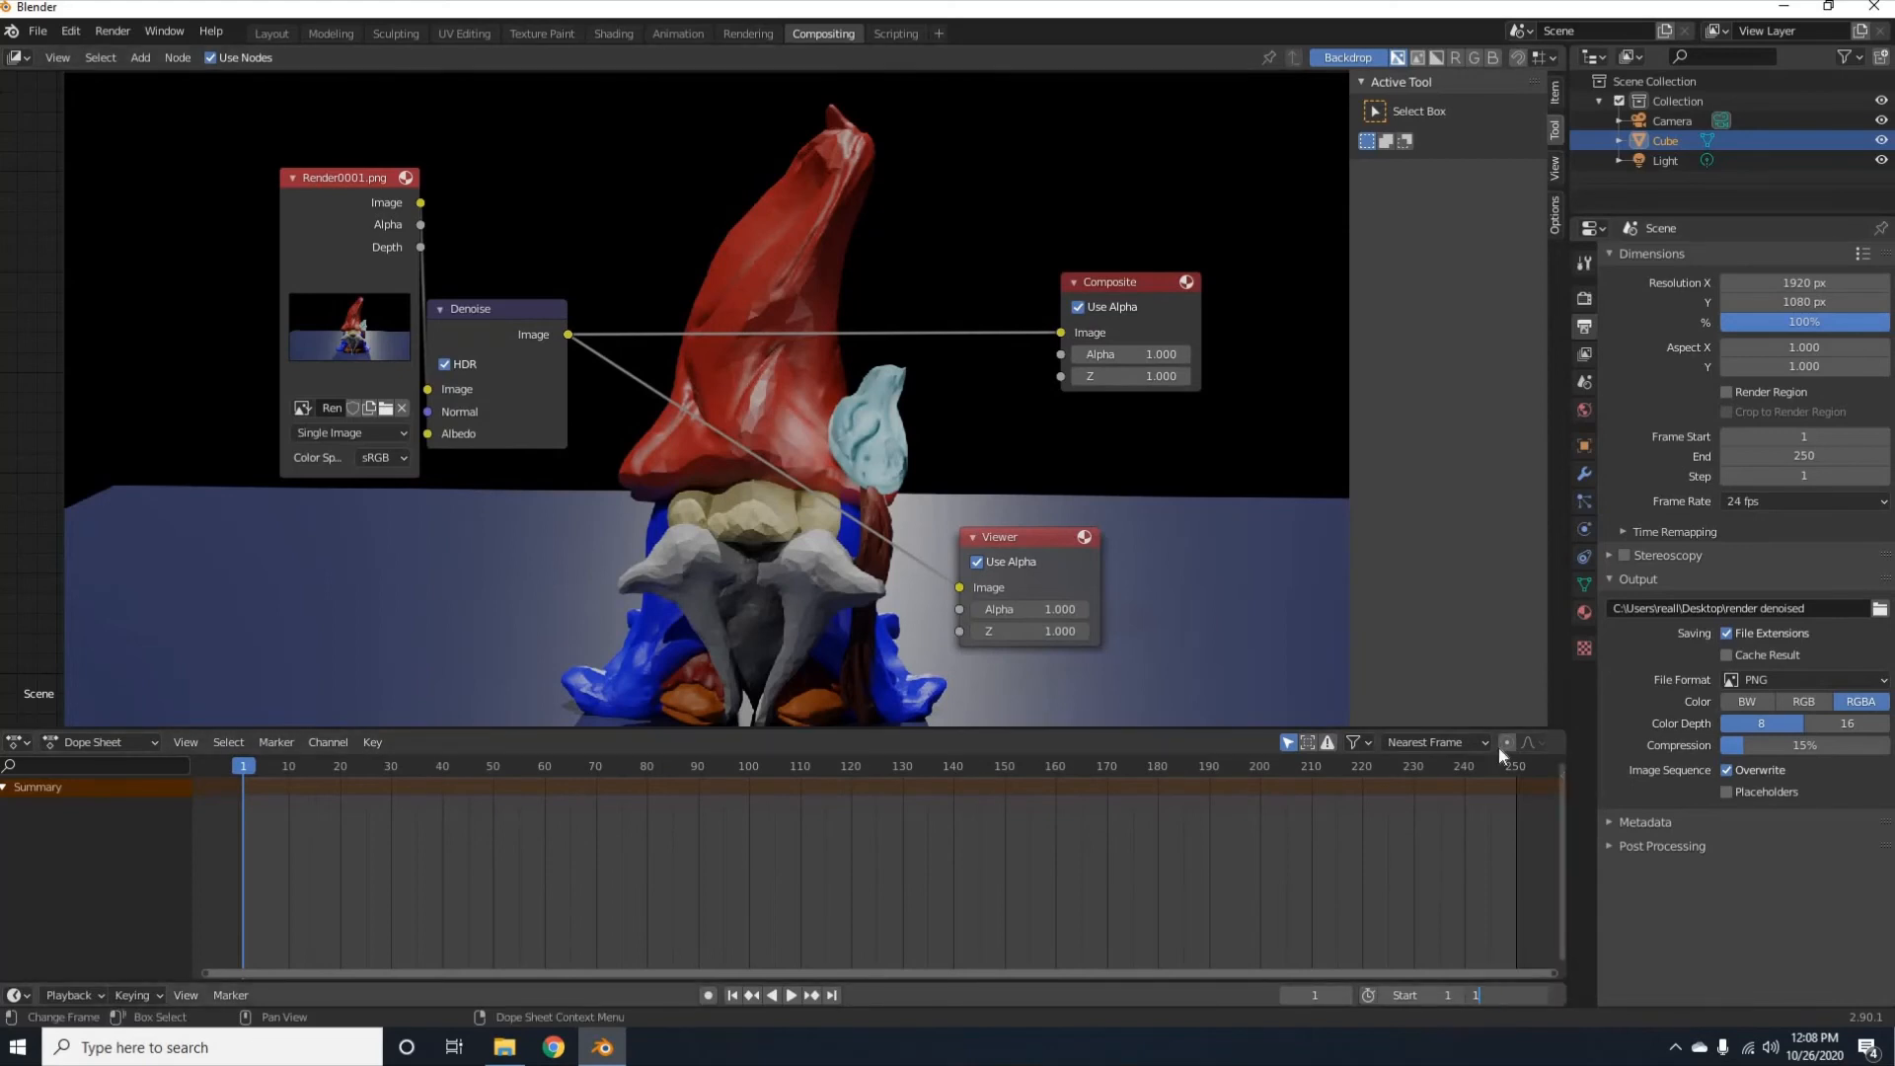
{"action": "key", "text": "Return"}
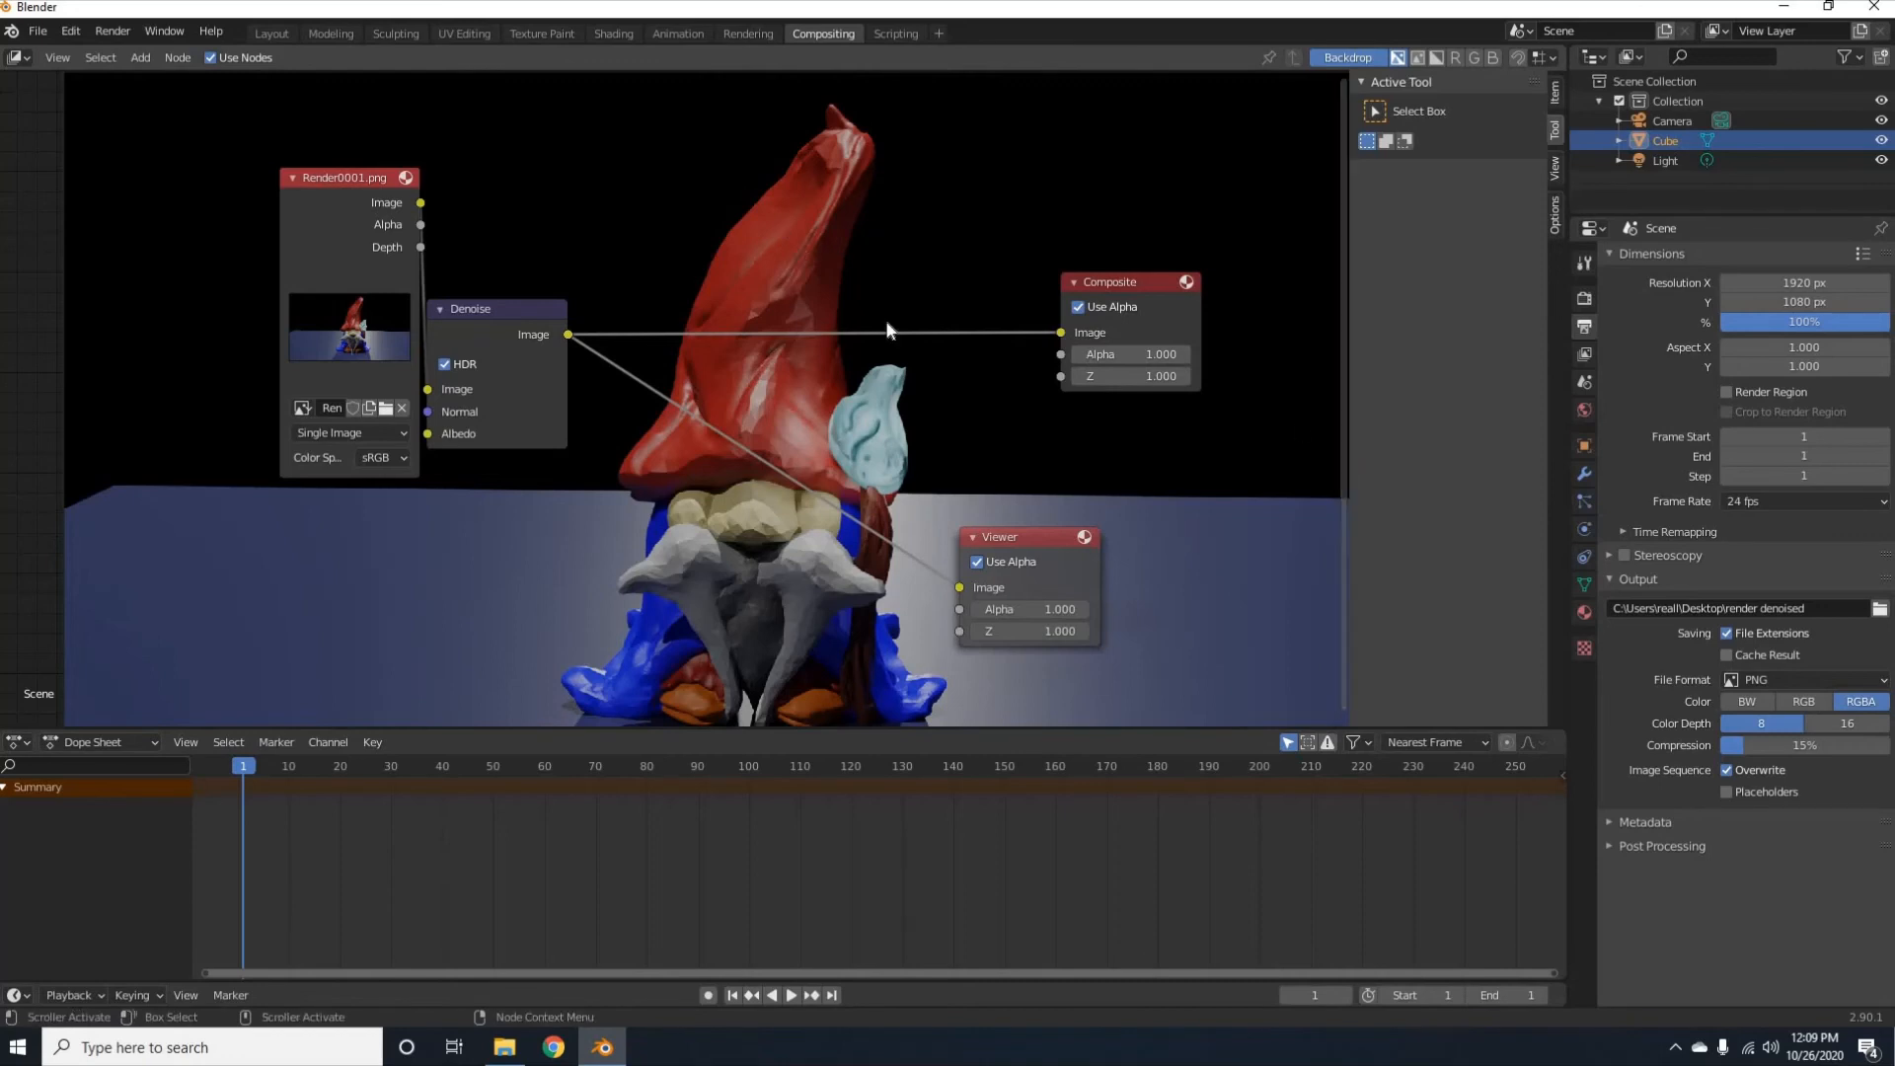
{"action": "left_click", "coordinate": [101, 37]}
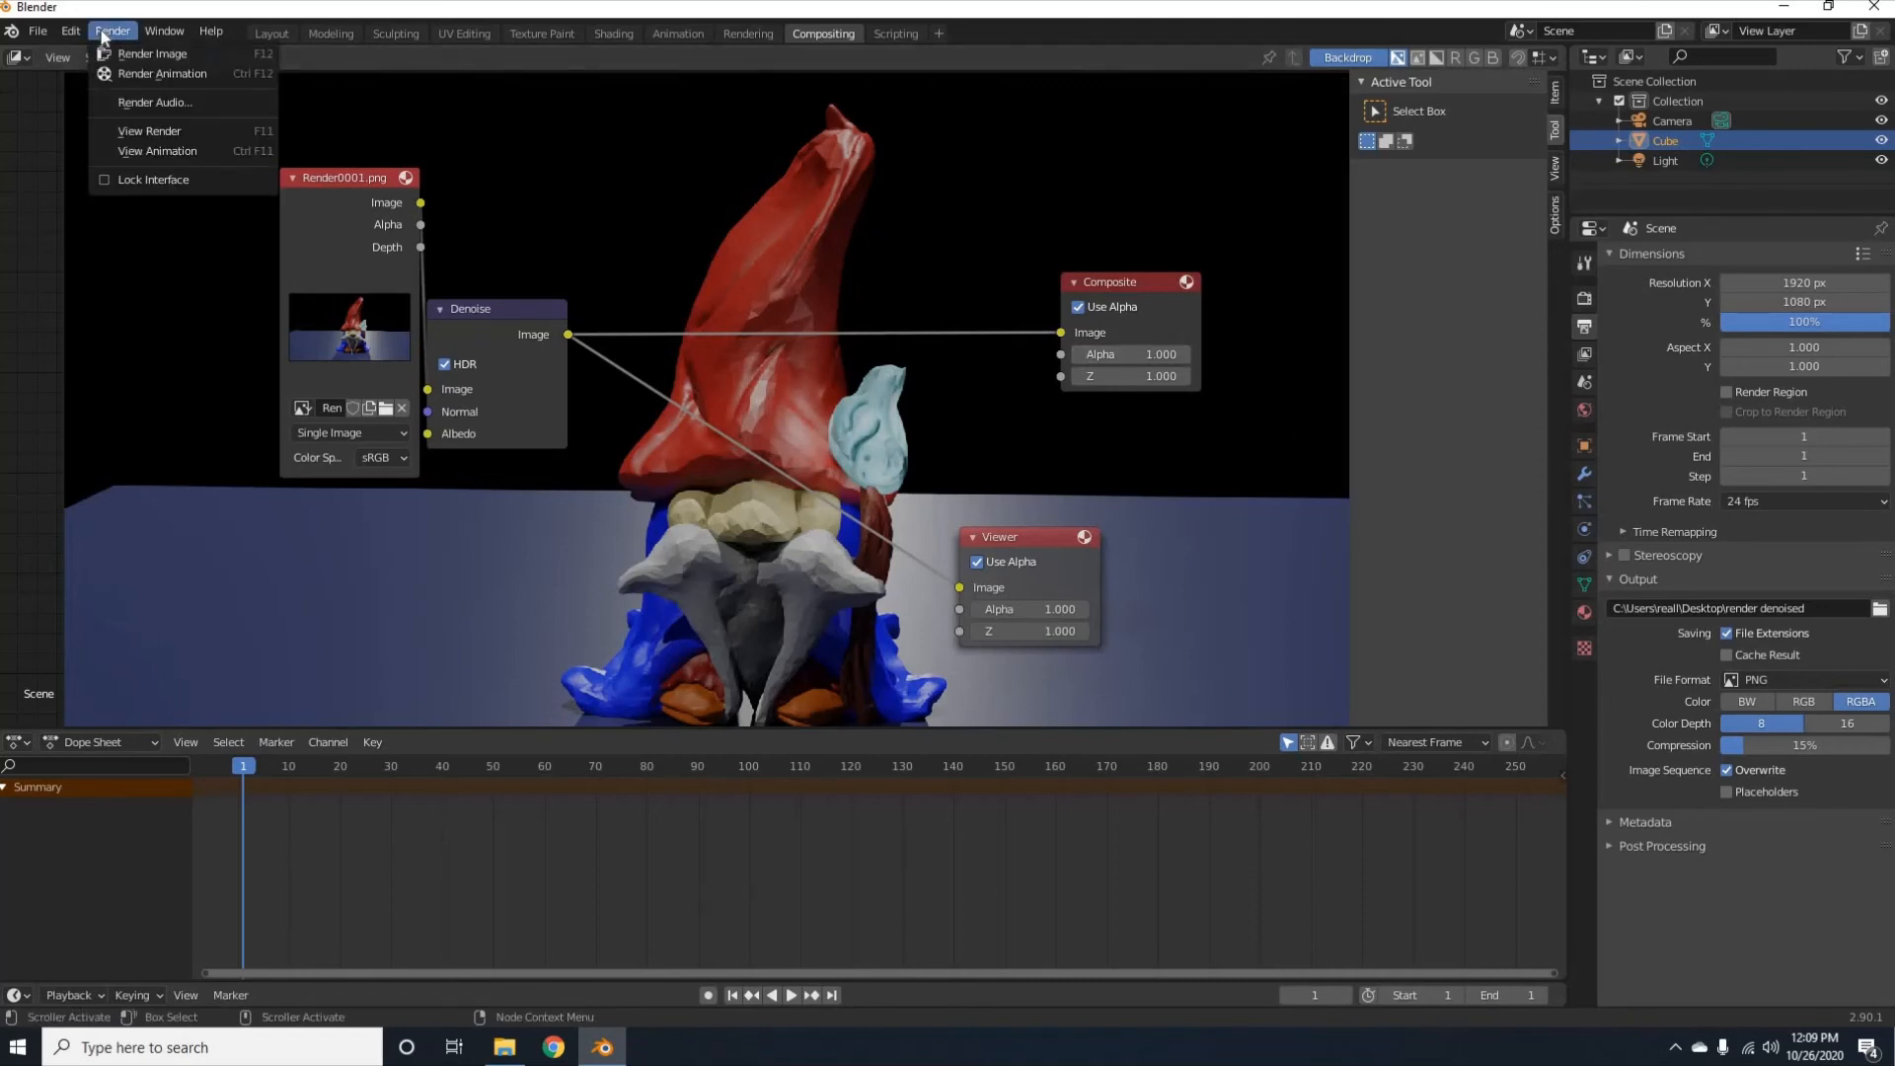
{"action": "left_click", "coordinate": [113, 72]}
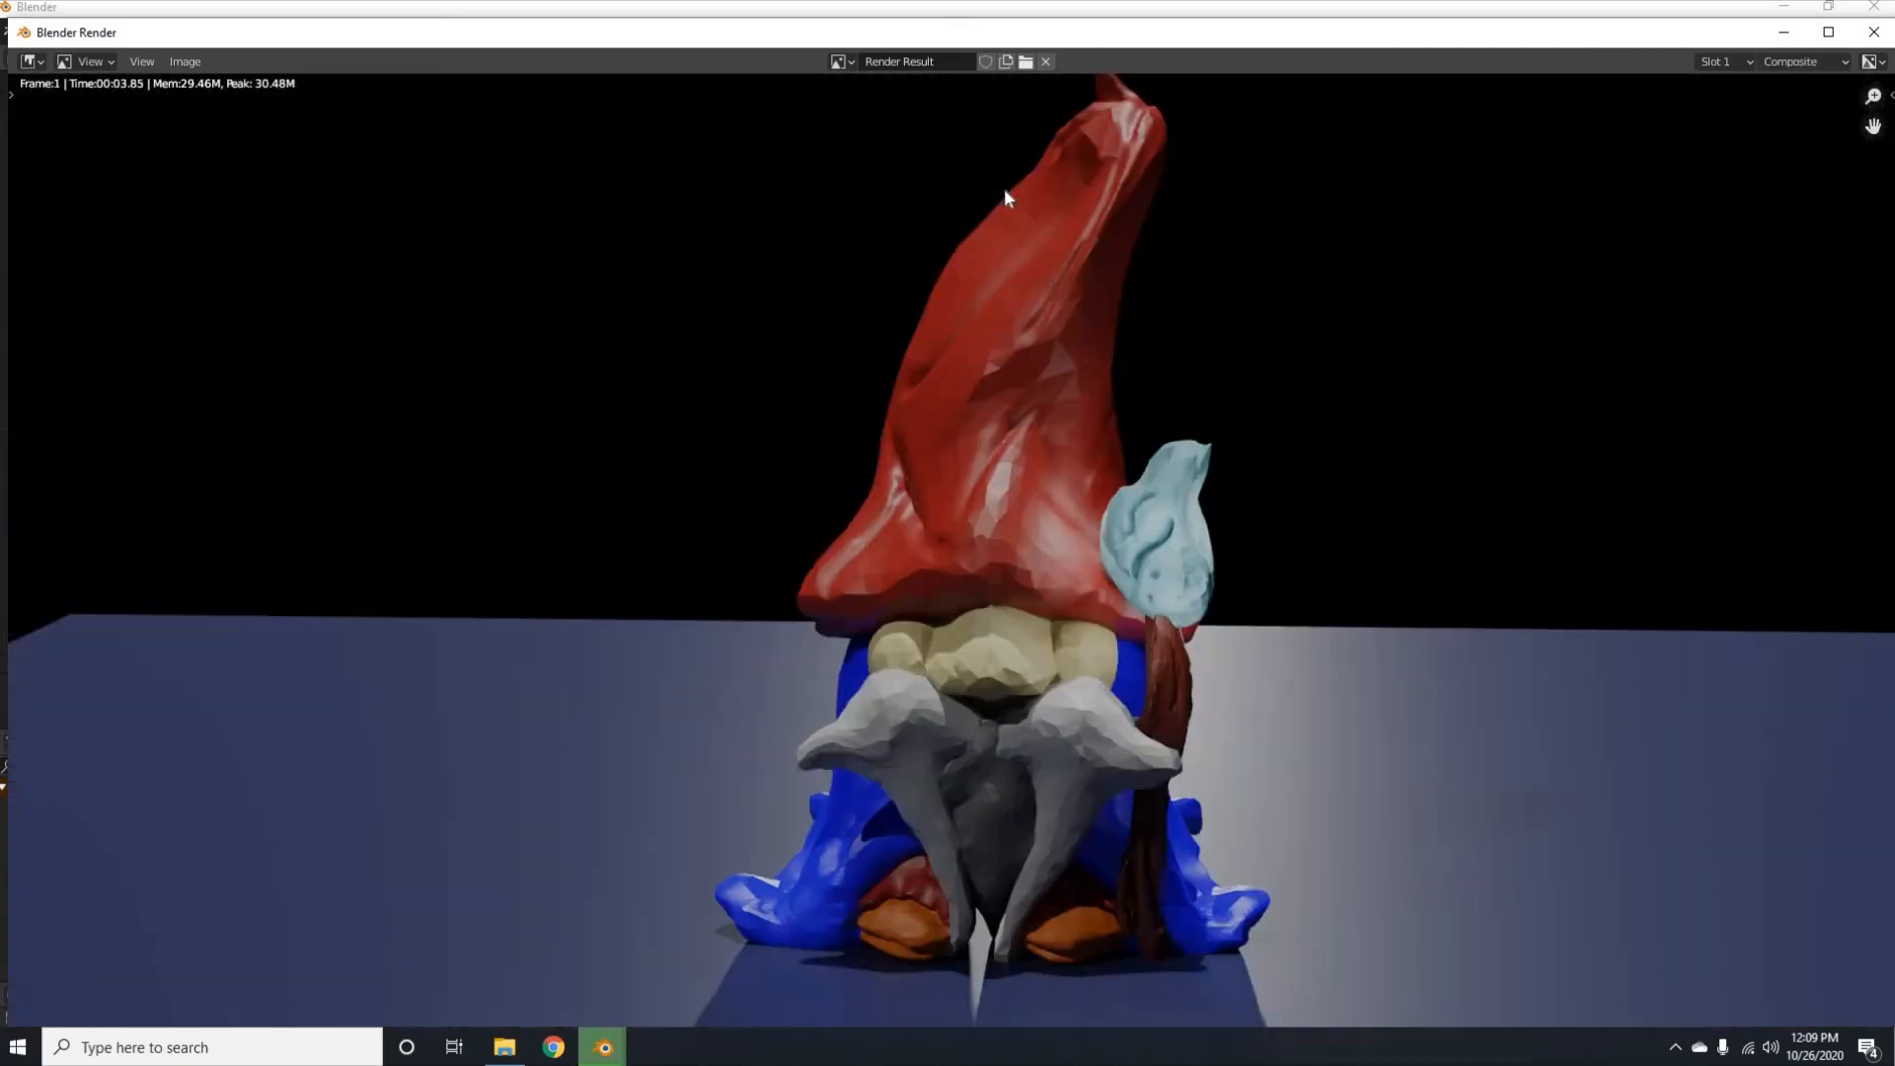
{"action": "scroll", "coordinate": [1028, 316], "scroll_direction": "down", "scroll_amount": 1}
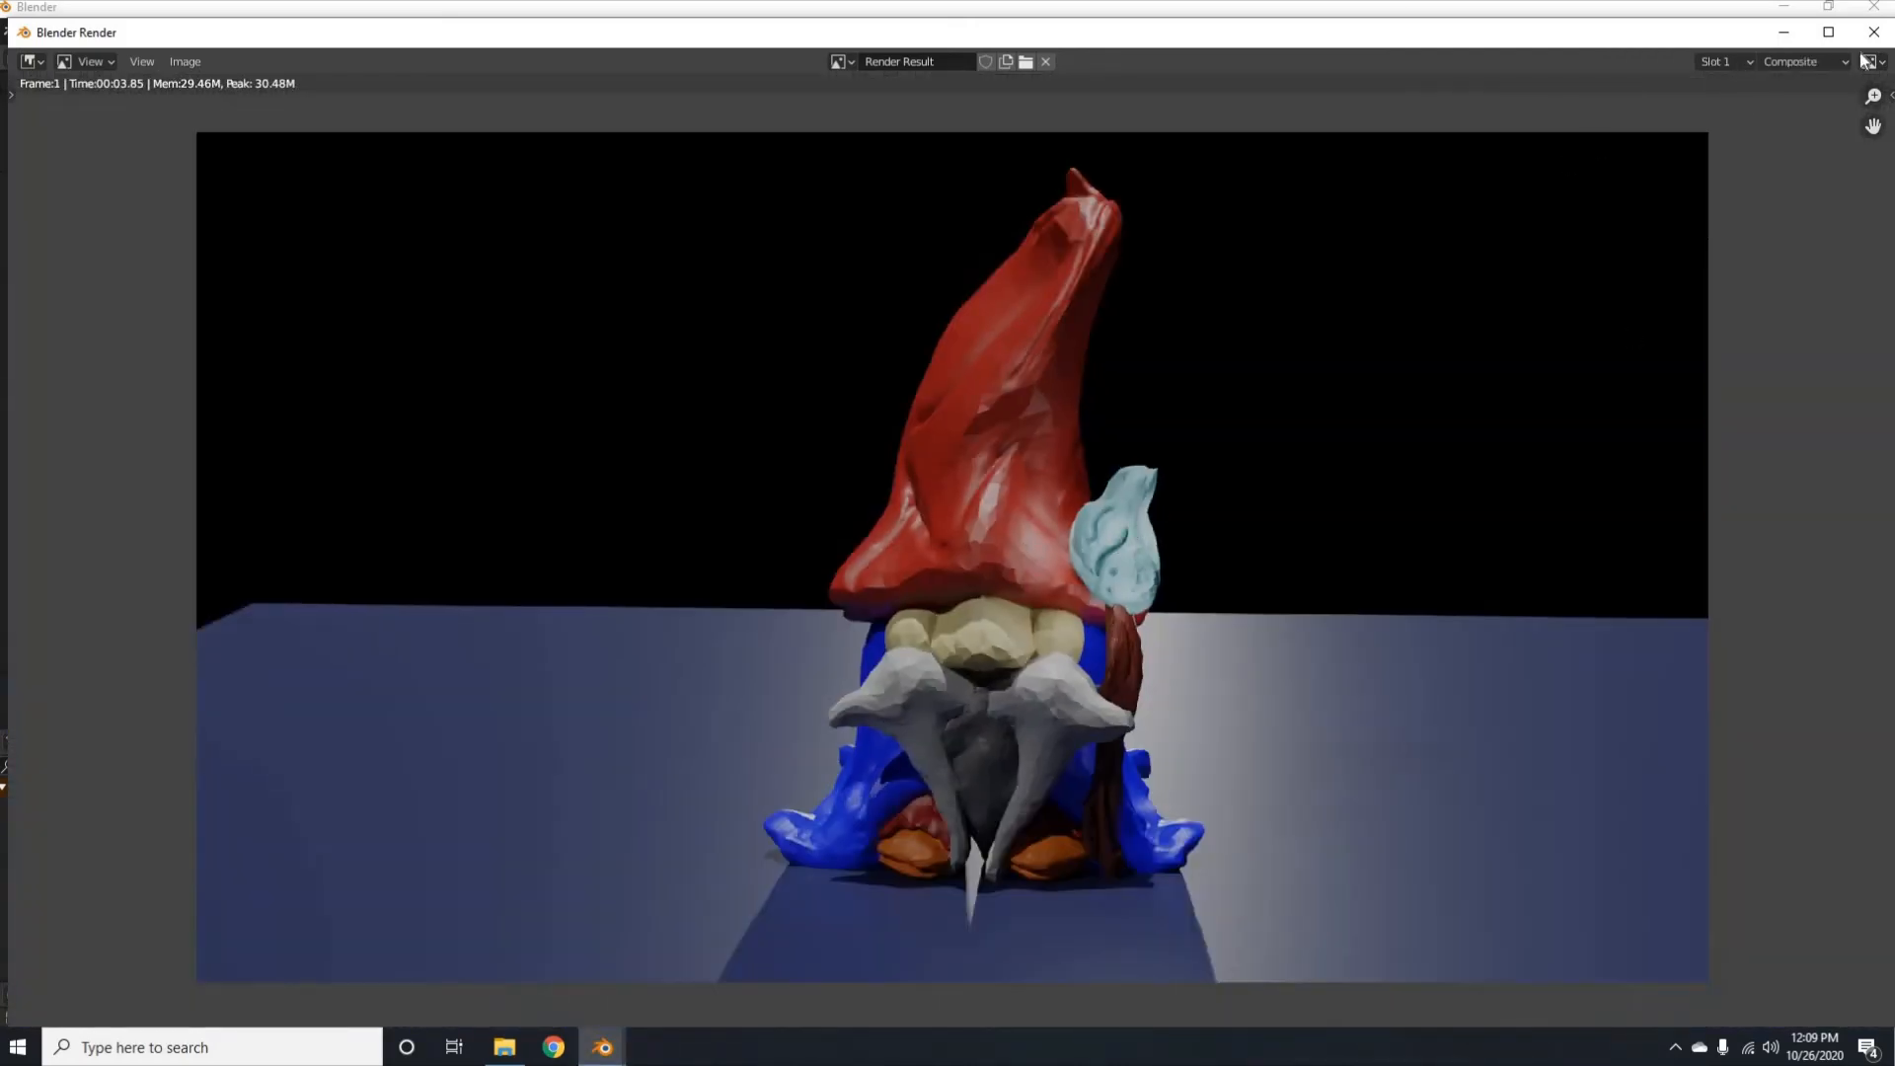
Close the render and quit the program without saving the project.
{"action": "left_click", "coordinate": [1873, 7]}
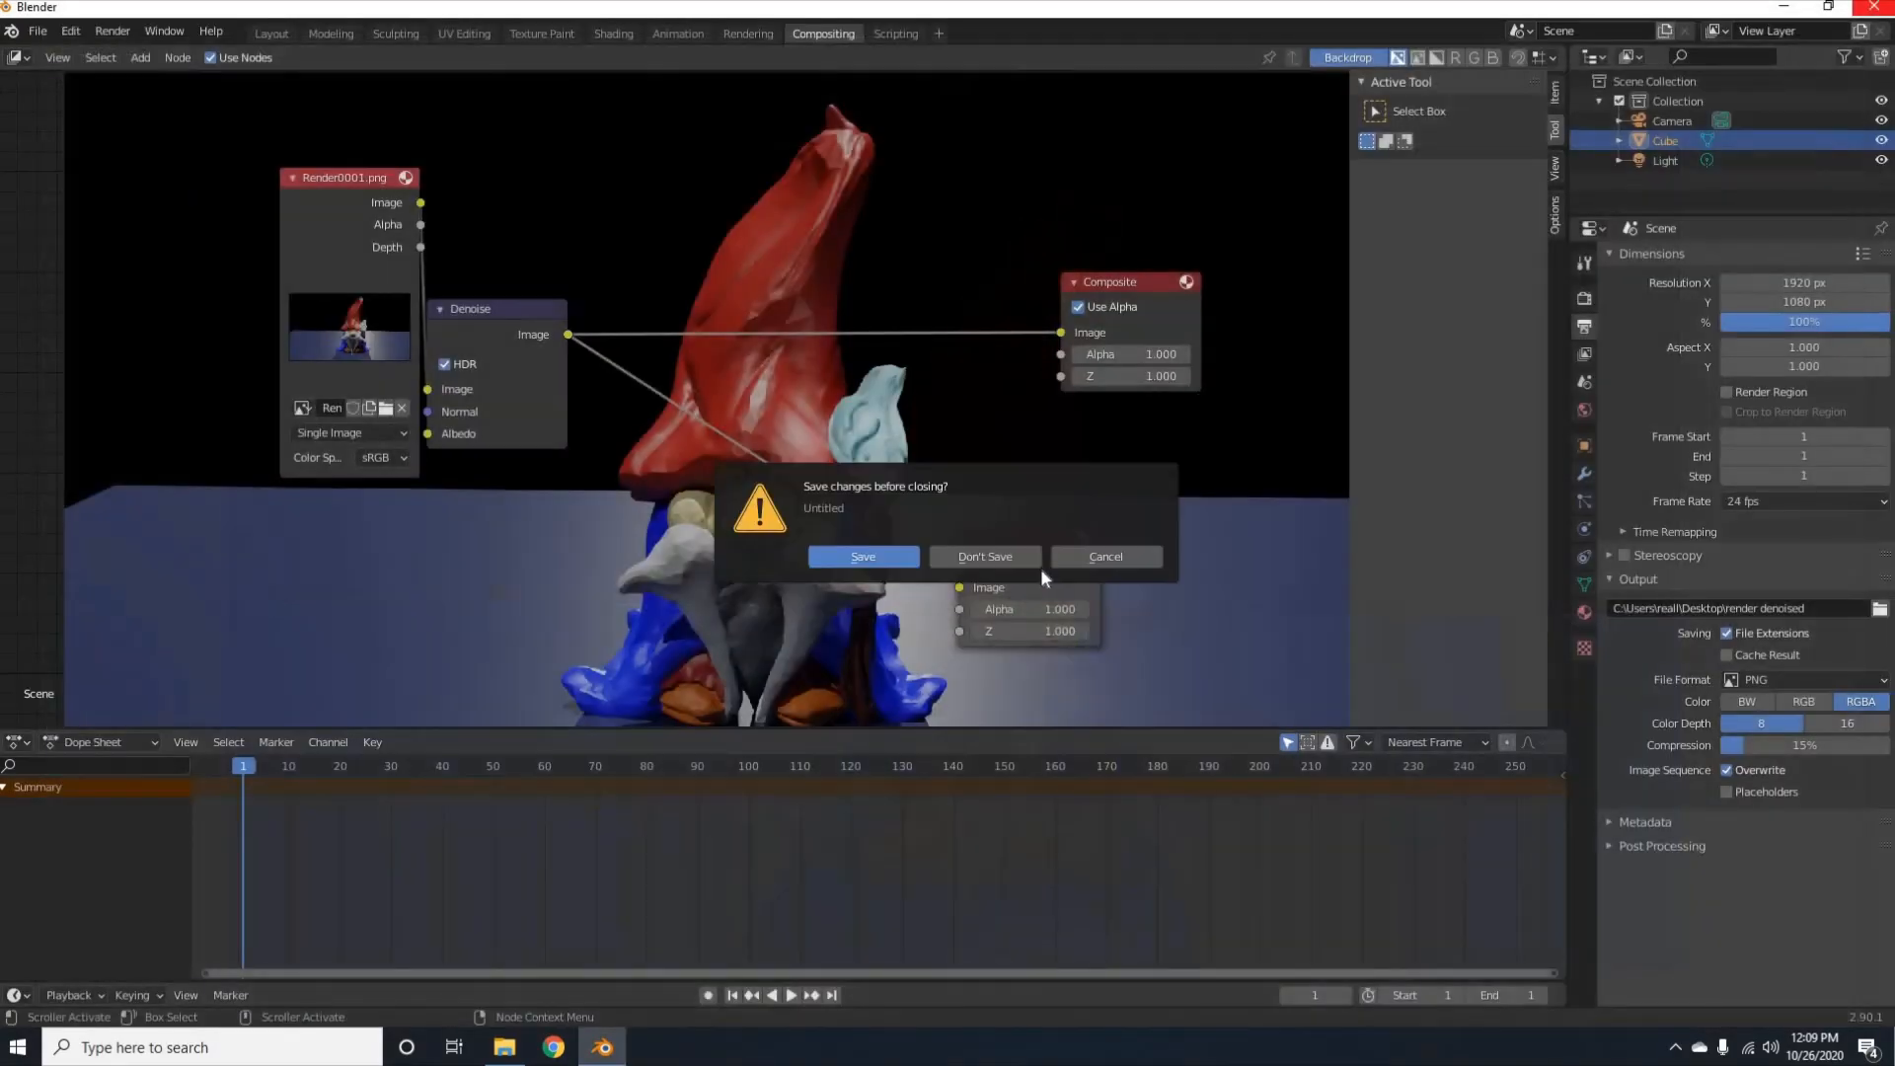
{"action": "left_click", "coordinate": [981, 554]}
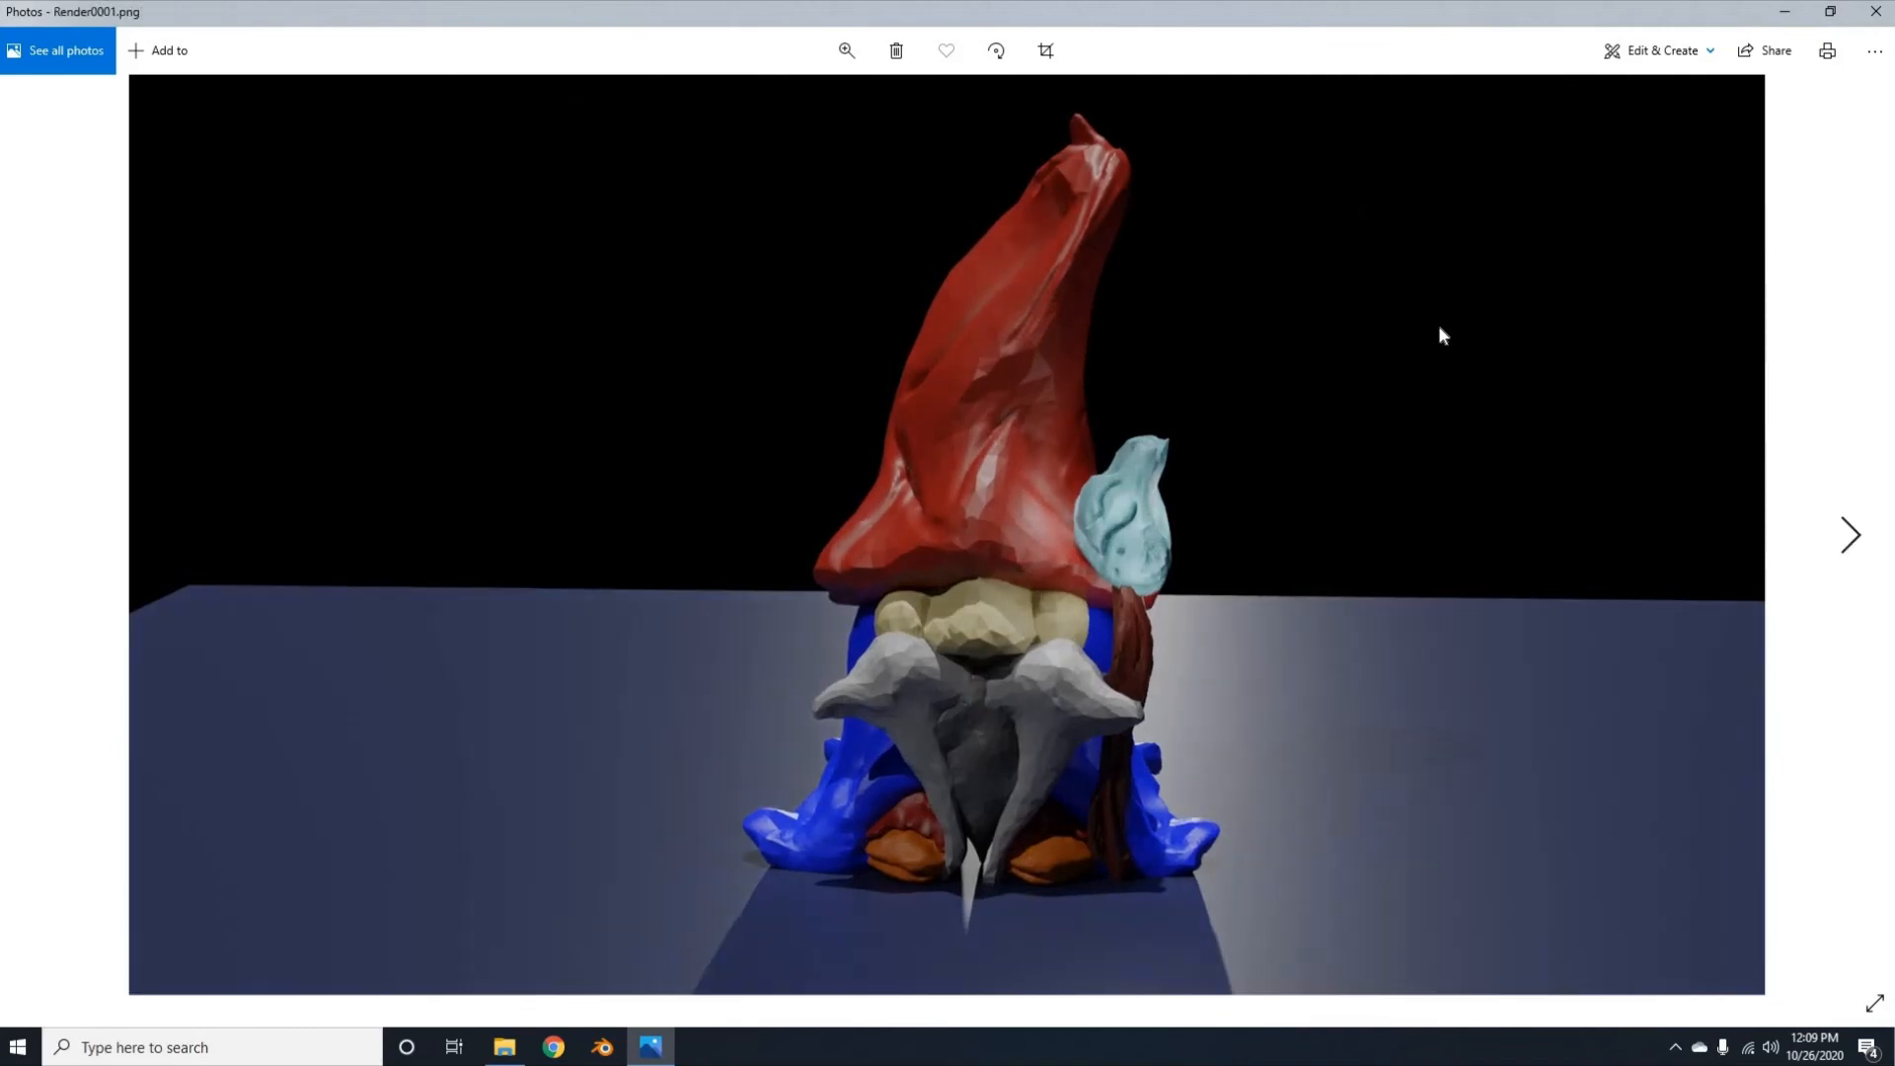
Compare Render0001.png with render denoised0001.png in the Photos viewer by switching between the two images.
{"action": "key", "text": "Right"}
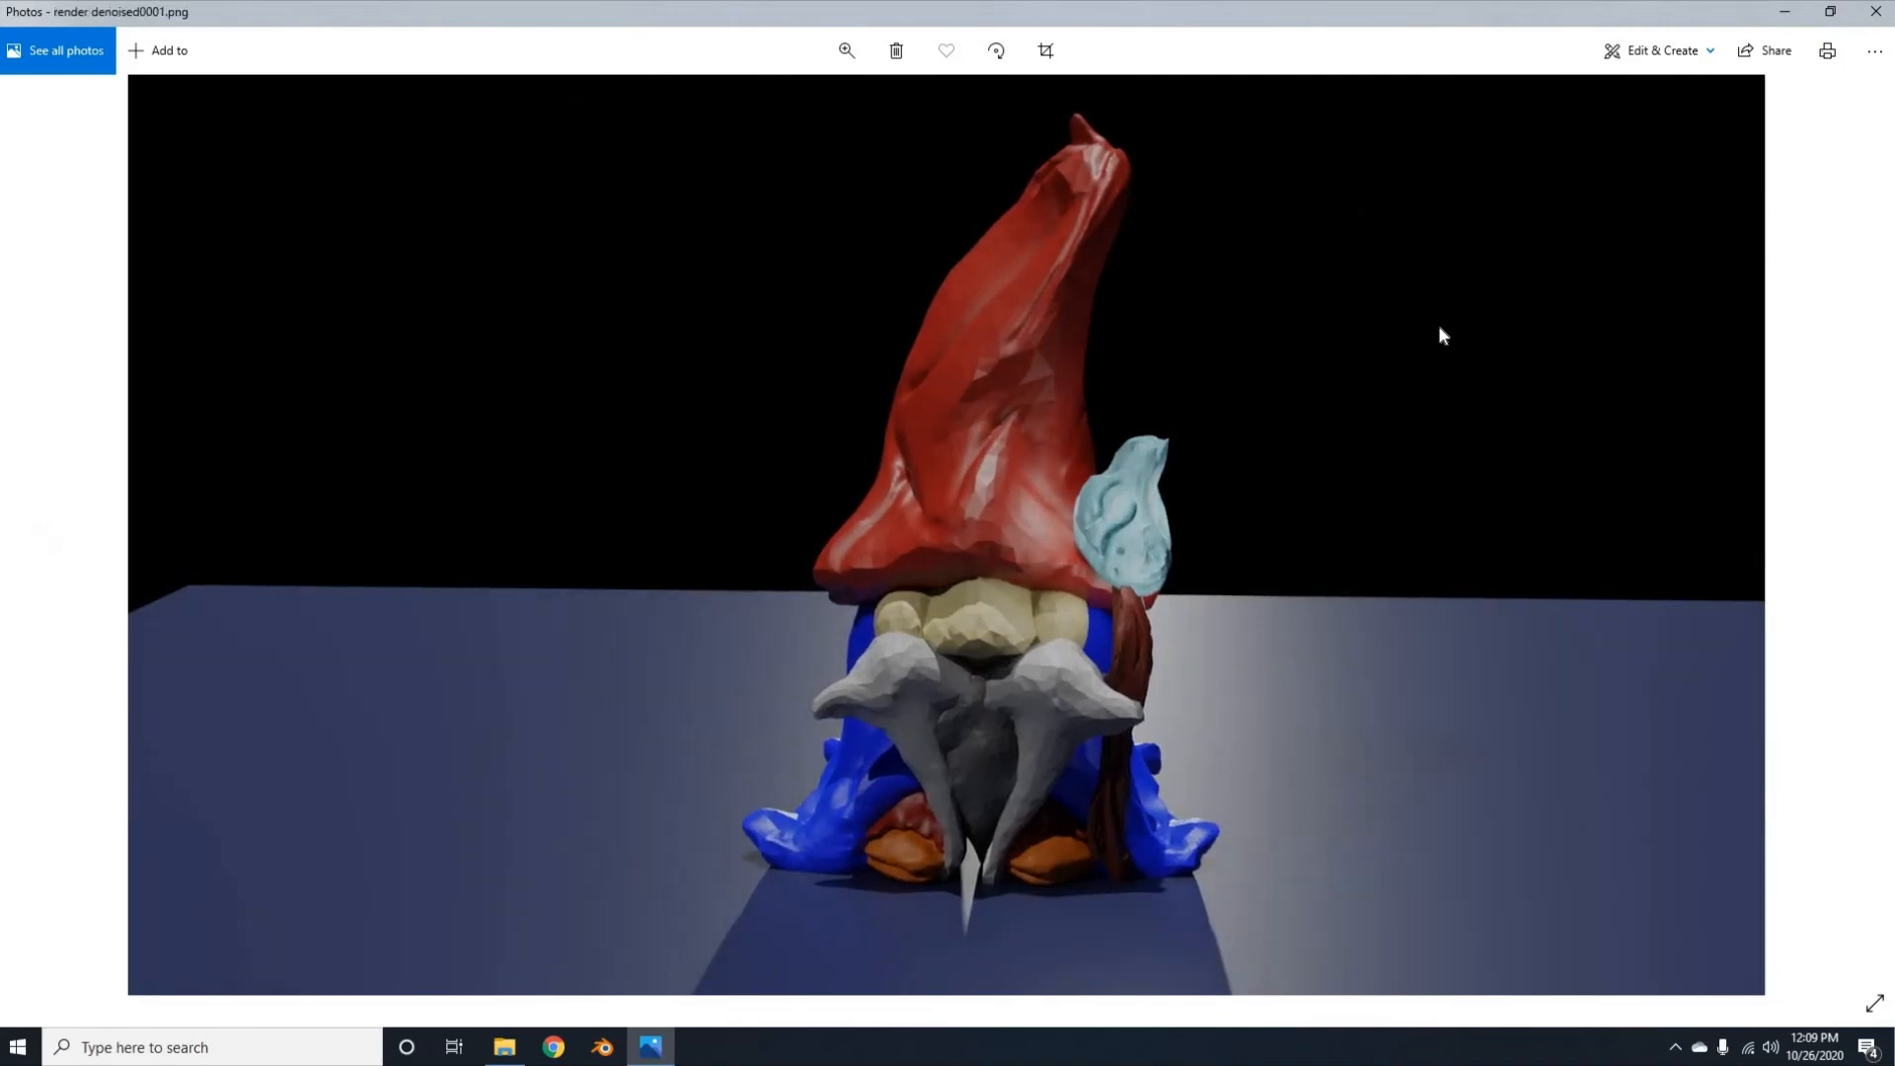
{"action": "key", "text": "Left"}
{"action": "key", "text": "Right"}
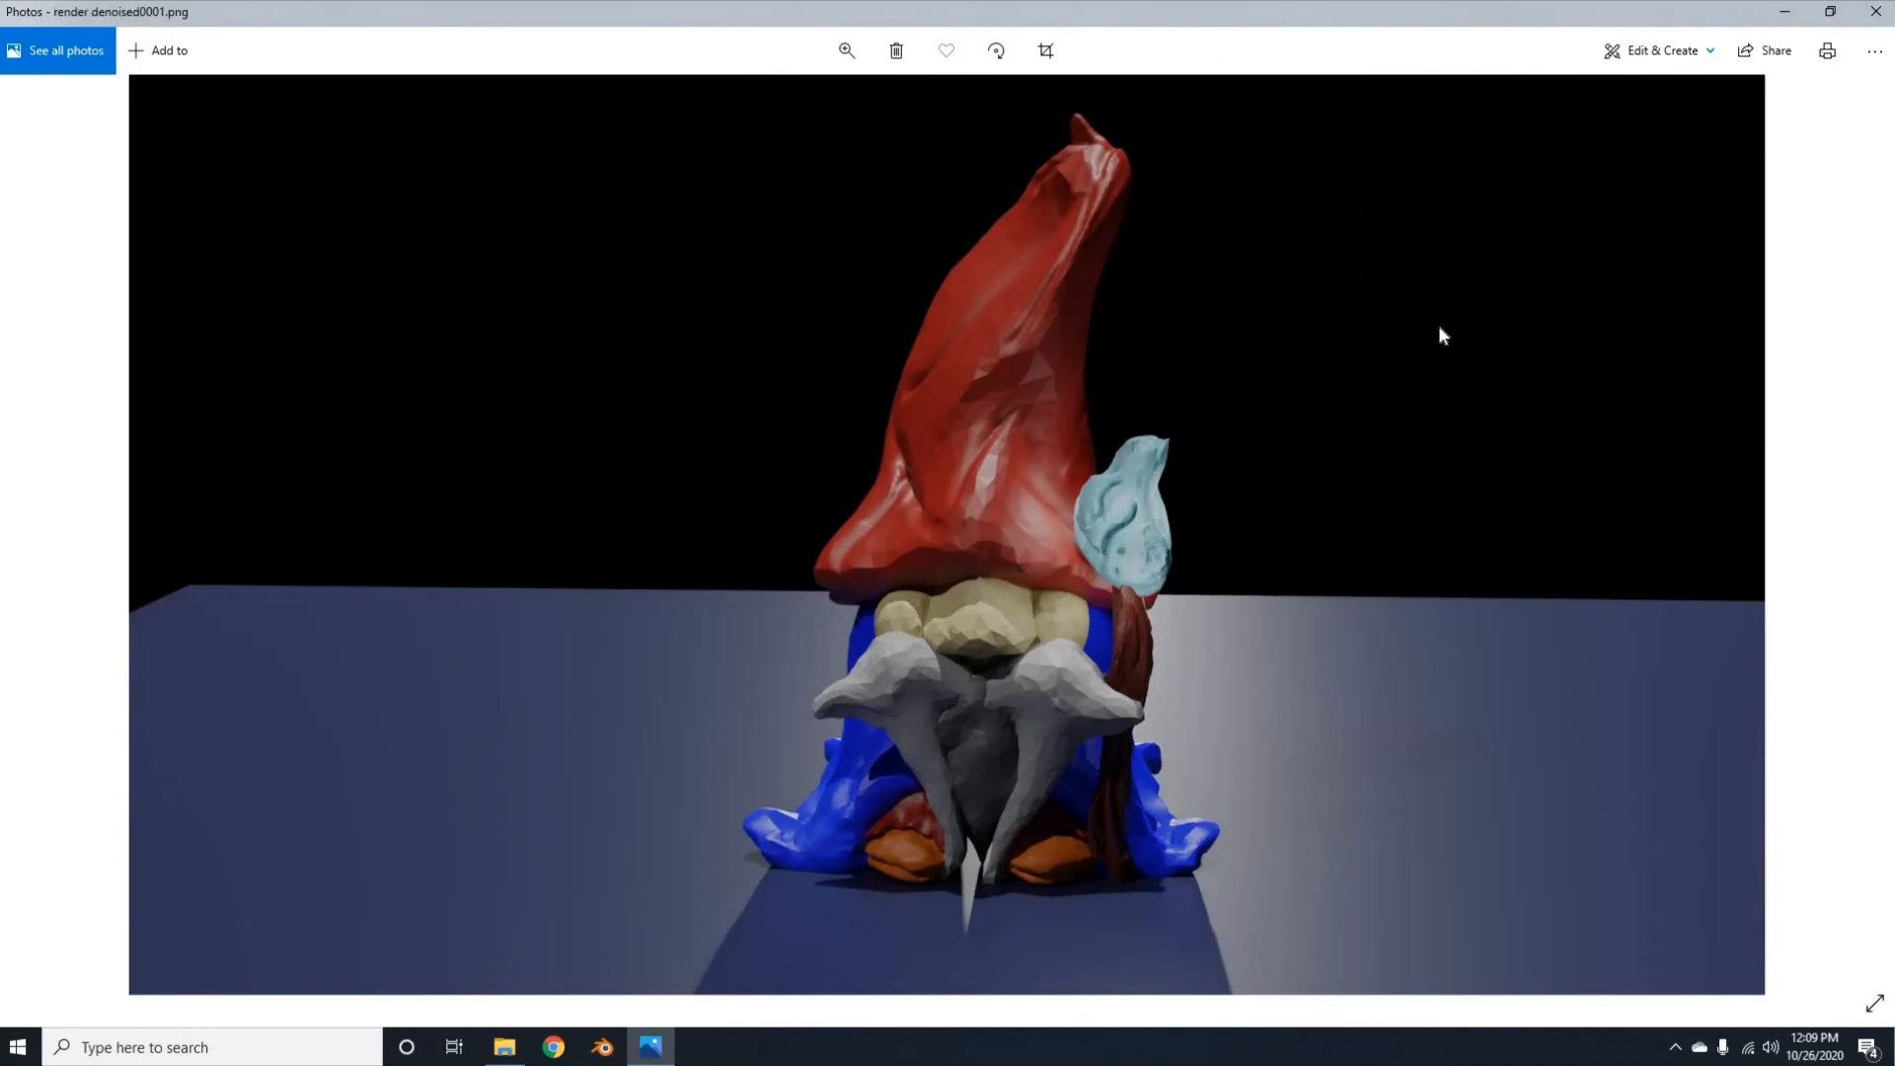